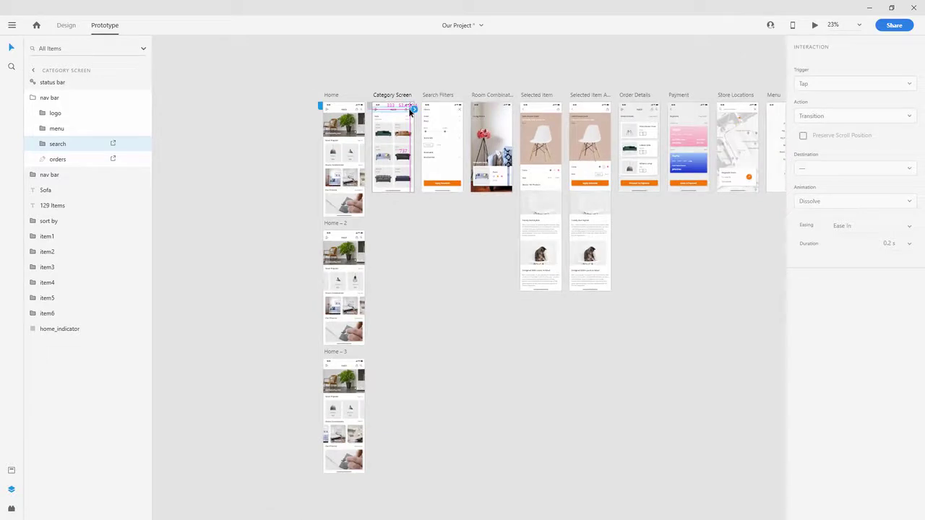
# Step: Link the search icon on the Category Screen to the Store Locations artboard with a tap-triggered transition
pyautogui.moveTo(414, 109); pyautogui.dragTo(733, 118)
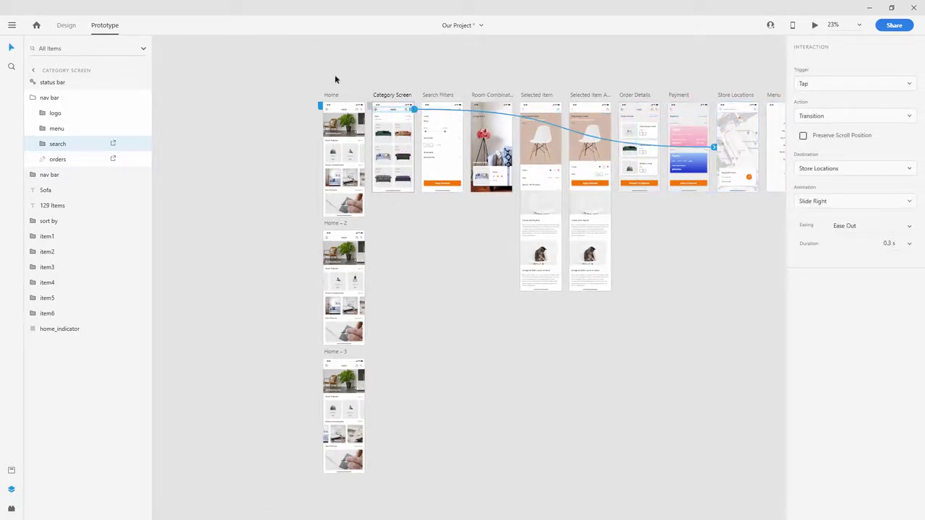
pyautogui.scroll(1, 373, 71)
pyautogui.scroll(2, 374, 71)
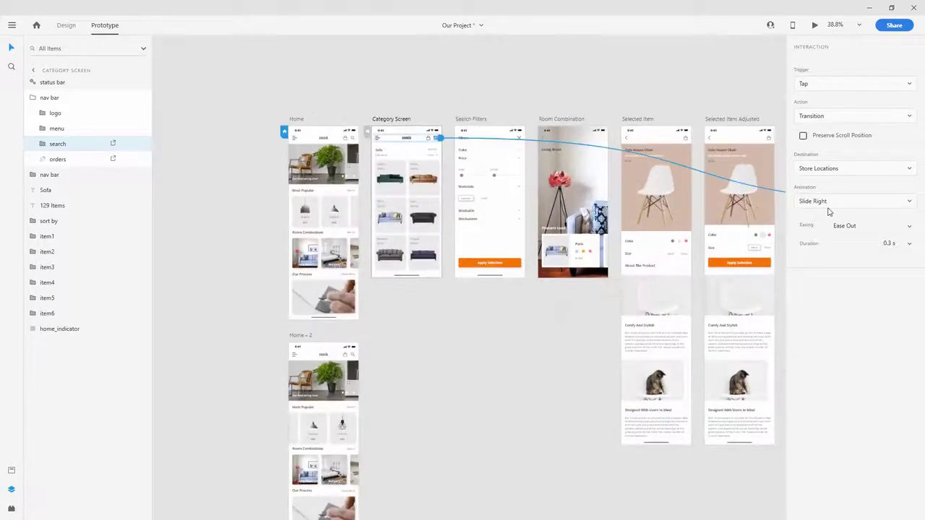
pyautogui.click(829, 208)
pyautogui.click(828, 220)
pyautogui.click(394, 88)
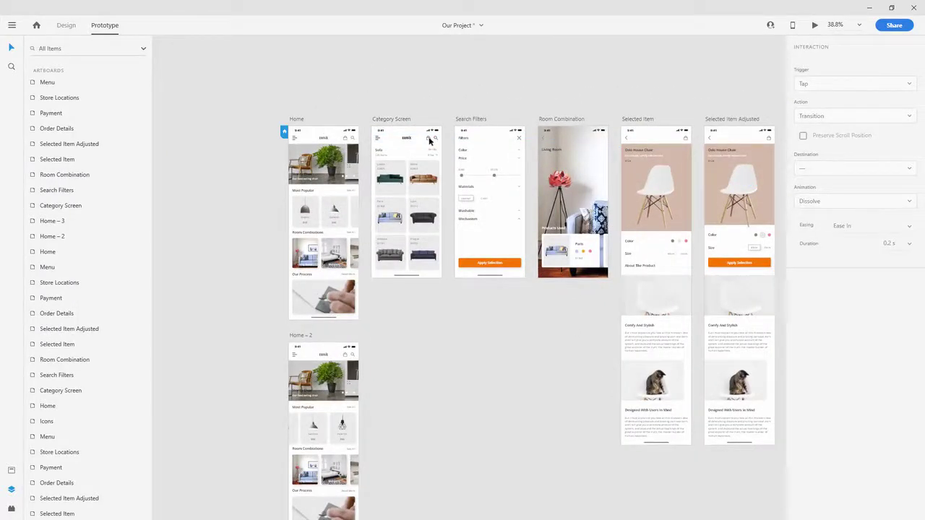
# Step: Link the shopping bag icon on the Category Screen to the Order Details artboard
pyautogui.click(430, 141)
pyautogui.scroll(5, 429, 141)
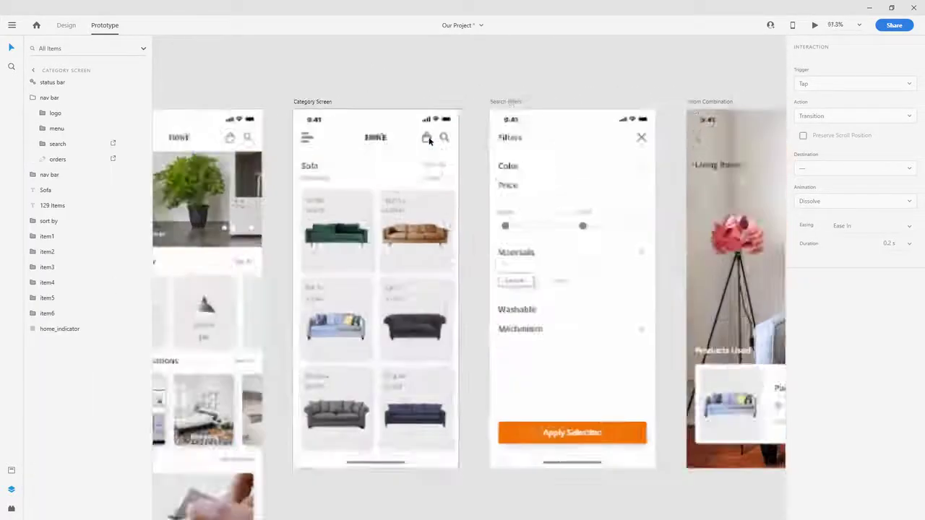
pyautogui.doubleClick(430, 138)
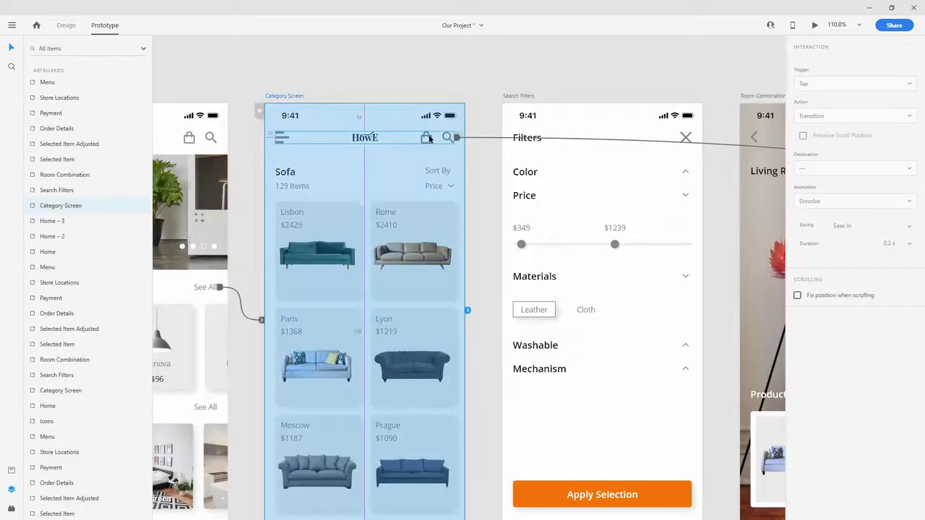
pyautogui.scroll(-6, 415, 142)
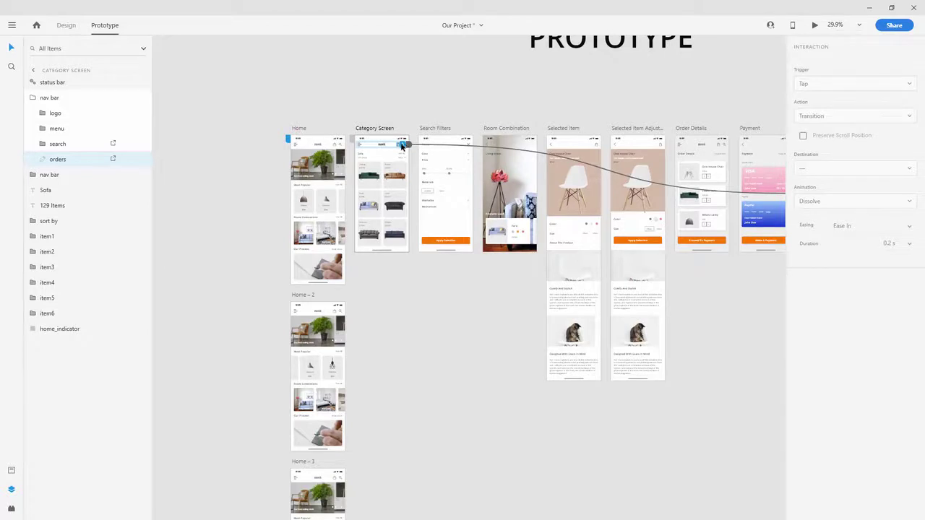
pyautogui.moveTo(403, 144); pyautogui.dragTo(687, 167)
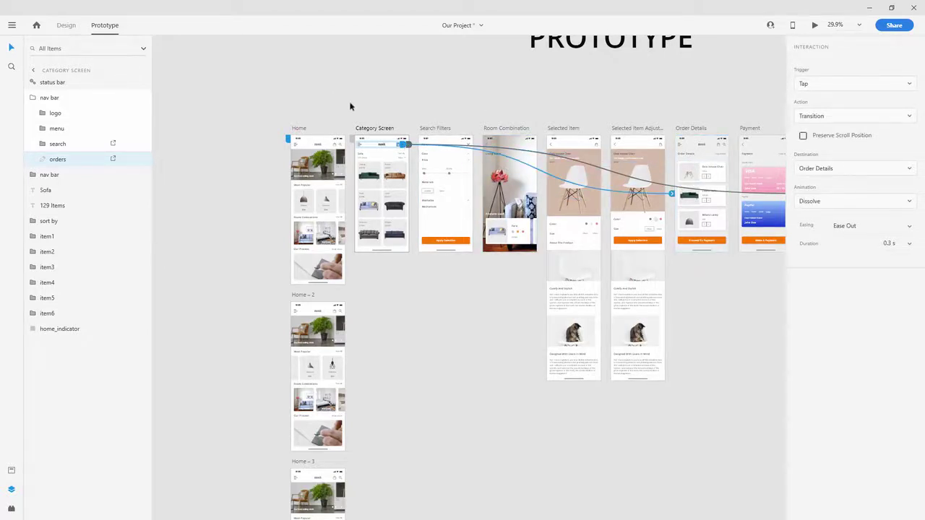
# Step: Check the interaction settings of the Home artboard's shopping bag link to Order Details
pyautogui.click(334, 146)
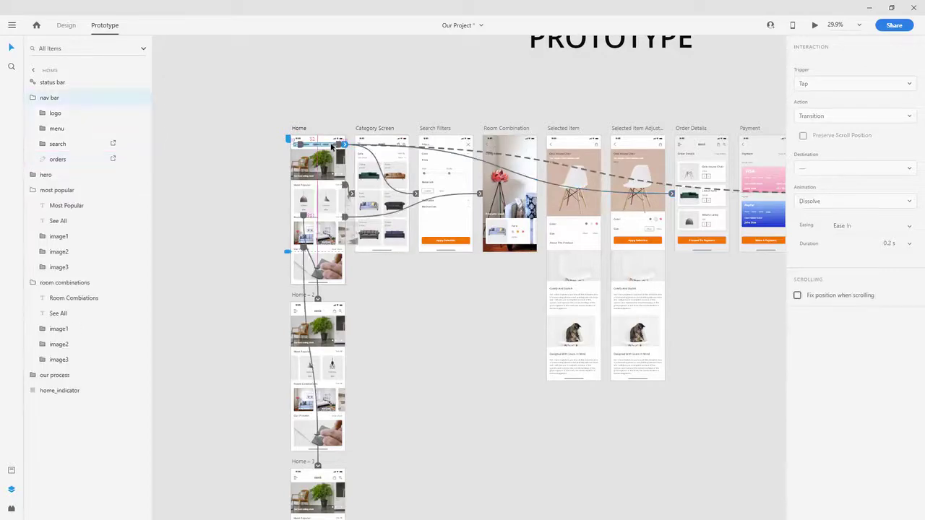
pyautogui.scroll(10, 332, 147)
pyautogui.doubleClick(388, 148)
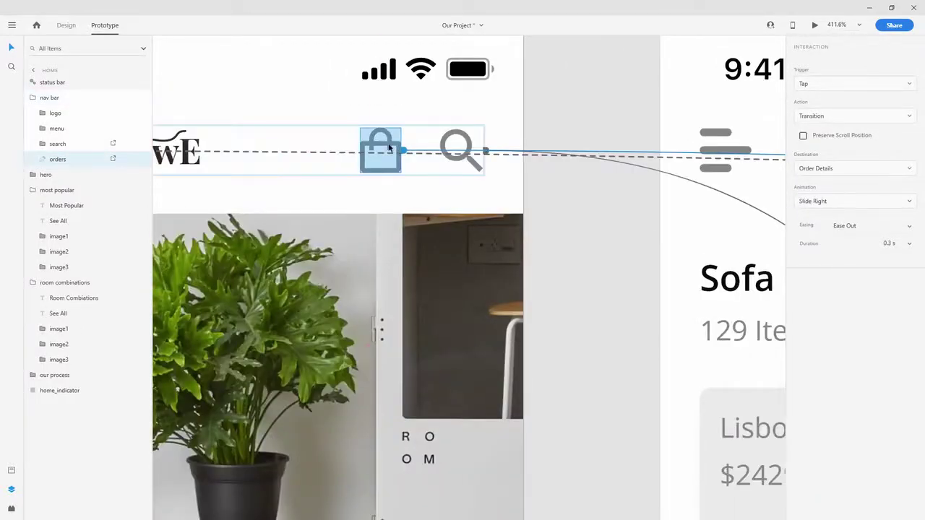
pyautogui.scroll(-9, 340, 143)
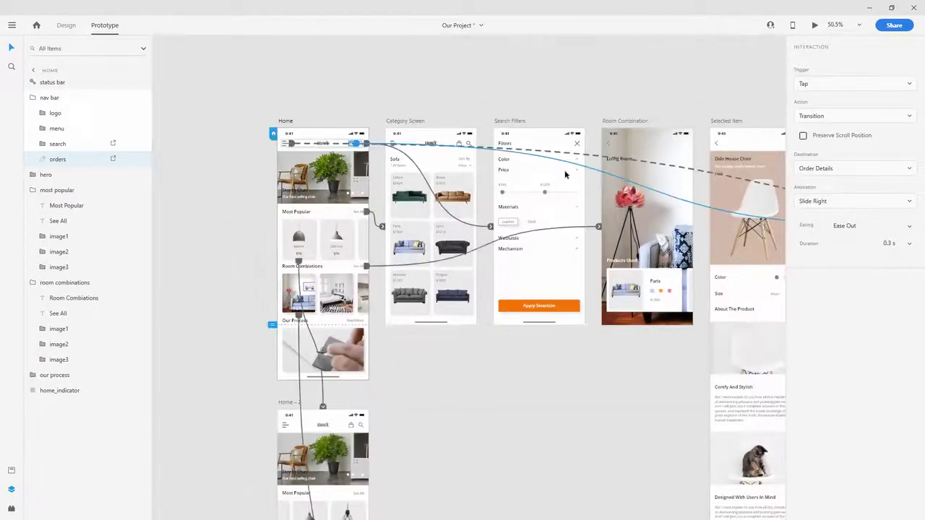
pyautogui.moveTo(684, 66); pyautogui.dragTo(239, 51)
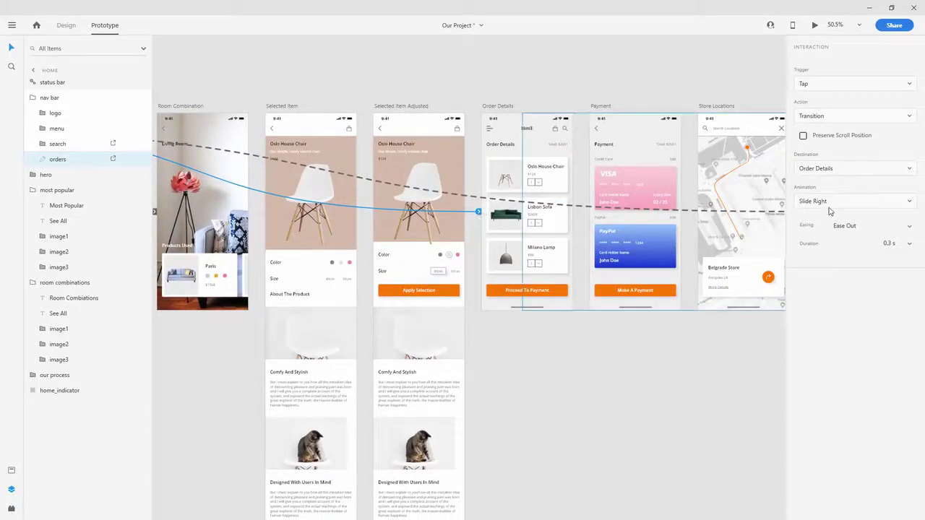
pyautogui.press('Escape')
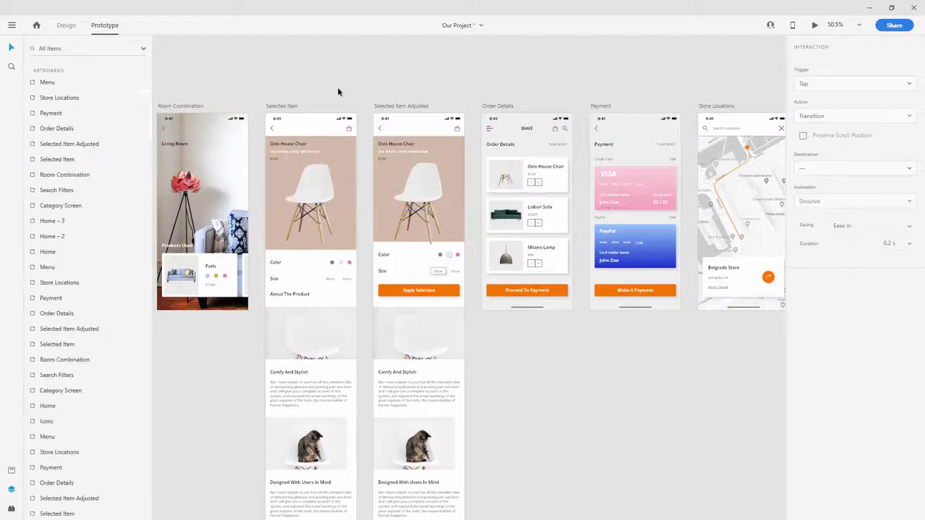
# Step: Set the animation of the Category Screen's link to Order Details to Slide Right
pyautogui.scroll(-3, 254, 66)
pyautogui.moveTo(254, 66); pyautogui.dragTo(452, 66)
pyautogui.scroll(2, 329, 82)
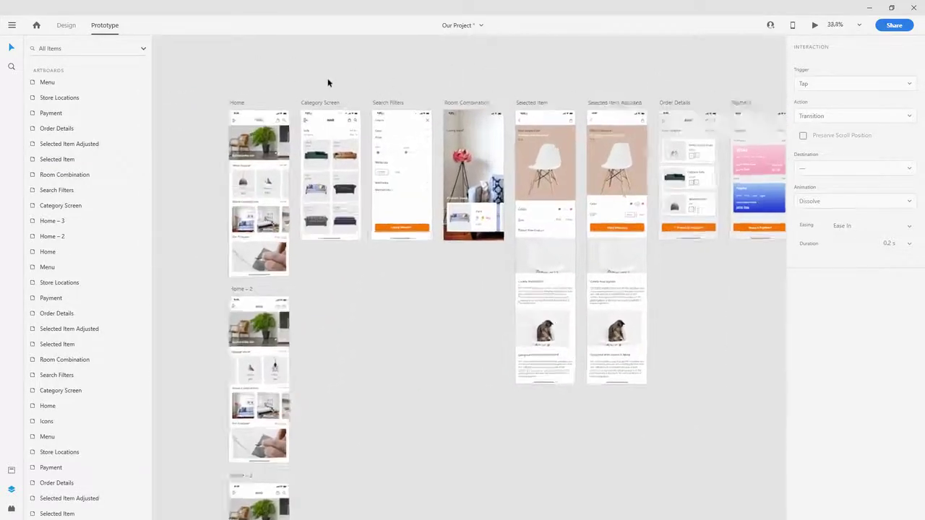
pyautogui.click(354, 129)
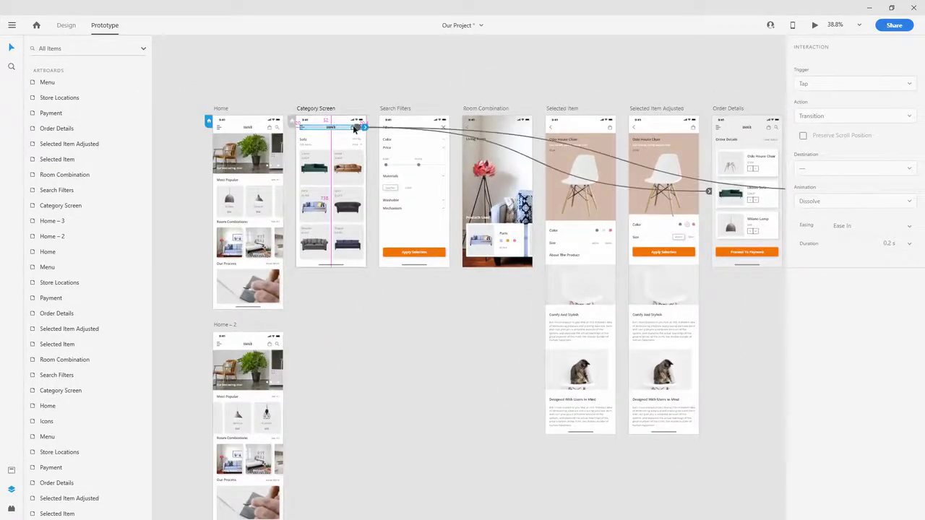
pyautogui.scroll(10, 354, 130)
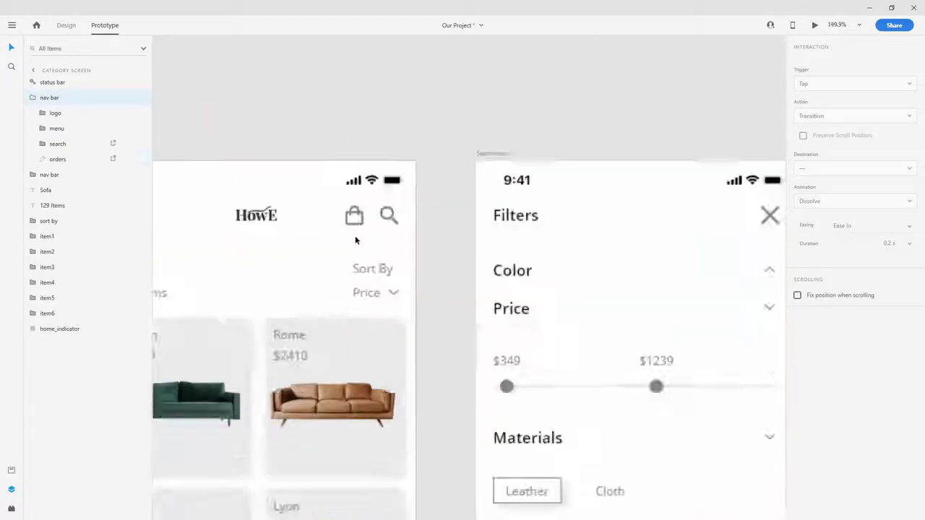
pyautogui.scroll(-12, 355, 238)
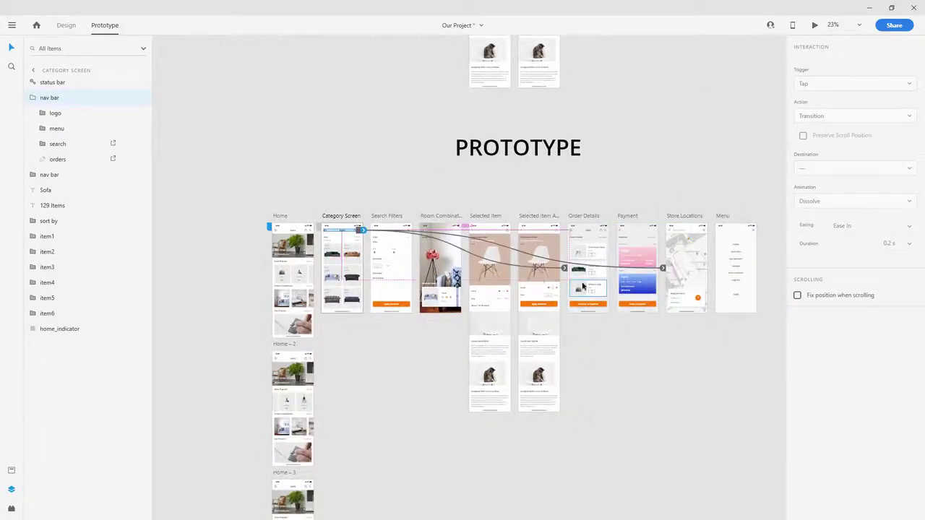
pyautogui.scroll(6, 571, 278)
pyautogui.click(526, 230)
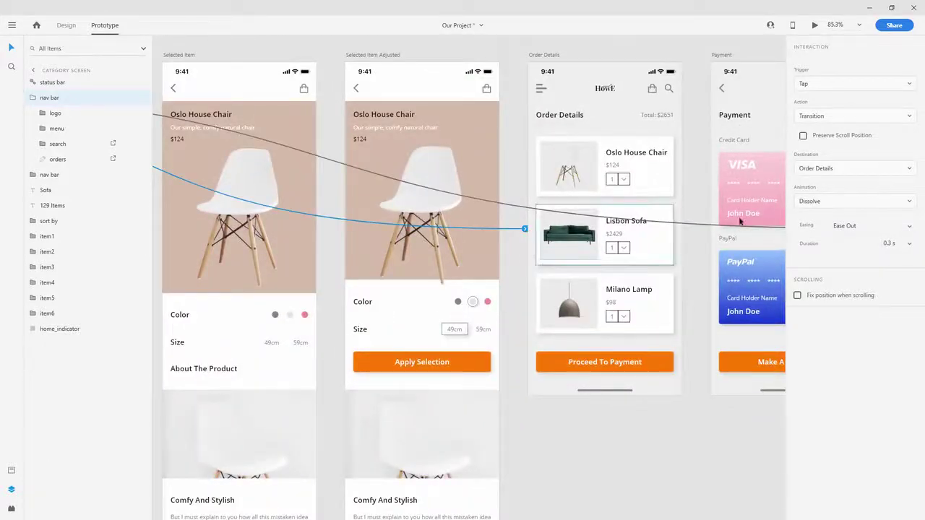
pyautogui.click(829, 202)
pyautogui.click(829, 280)
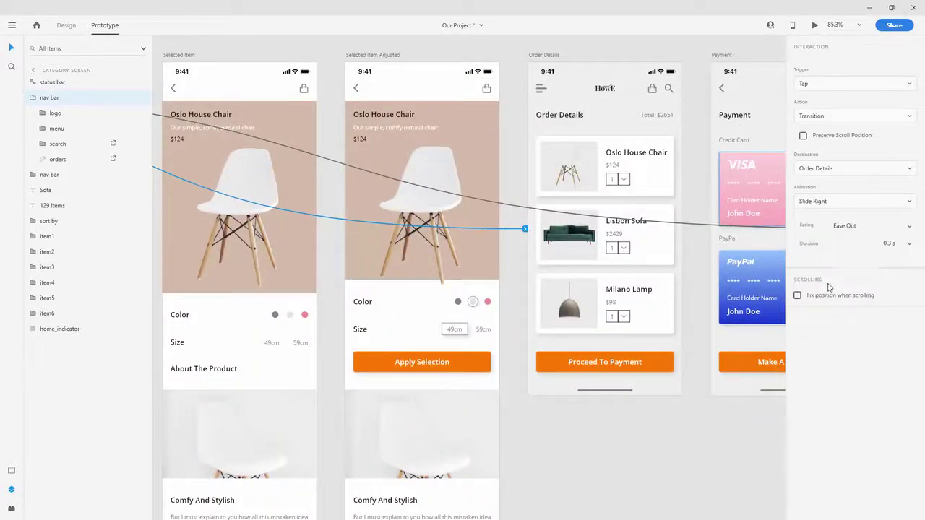
pyautogui.click(438, 52)
# Step: Link the hamburger menu icon in the Category Screen's nav bar to the Menu artboard
pyautogui.scroll(-4, 441, 52)
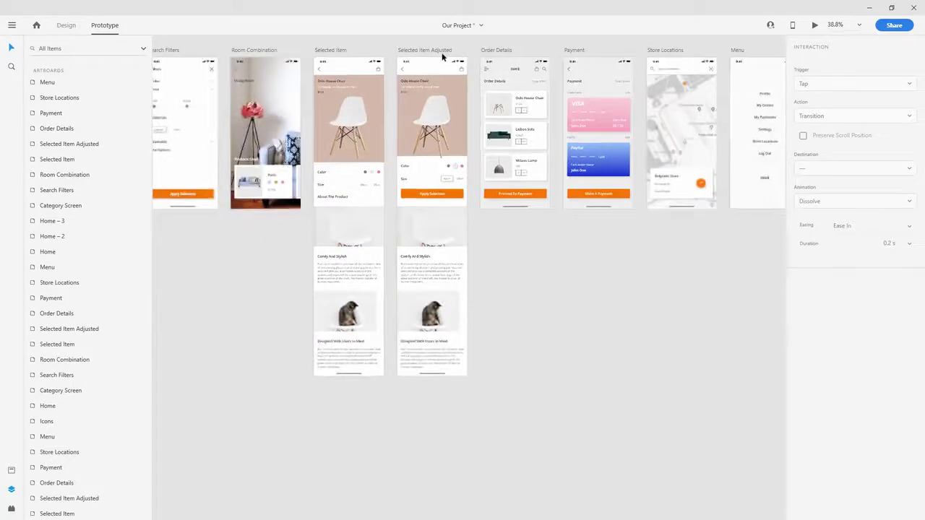
pyautogui.scroll(-2, 442, 54)
pyautogui.moveTo(241, 38); pyautogui.dragTo(404, 49)
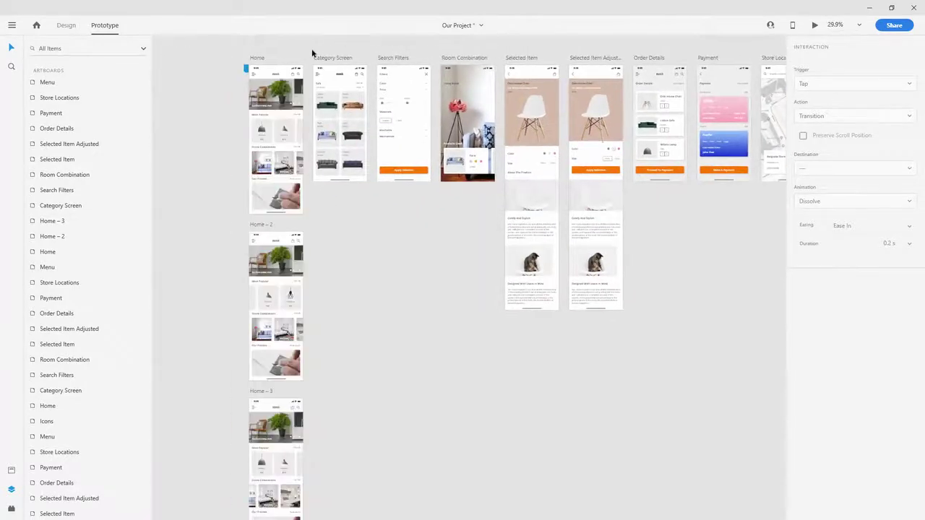
pyautogui.scroll(4, 312, 53)
pyautogui.click(326, 125)
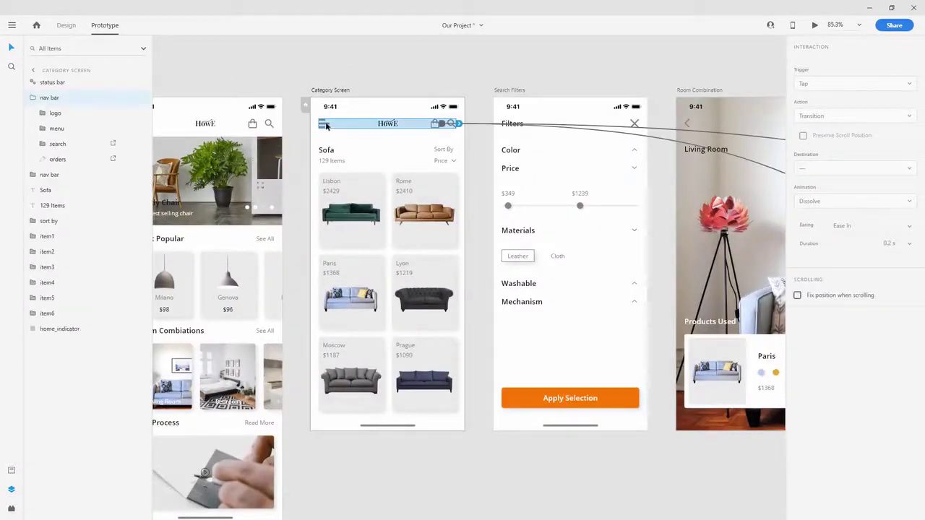
pyautogui.click(326, 124)
pyautogui.scroll(-5, 311, 126)
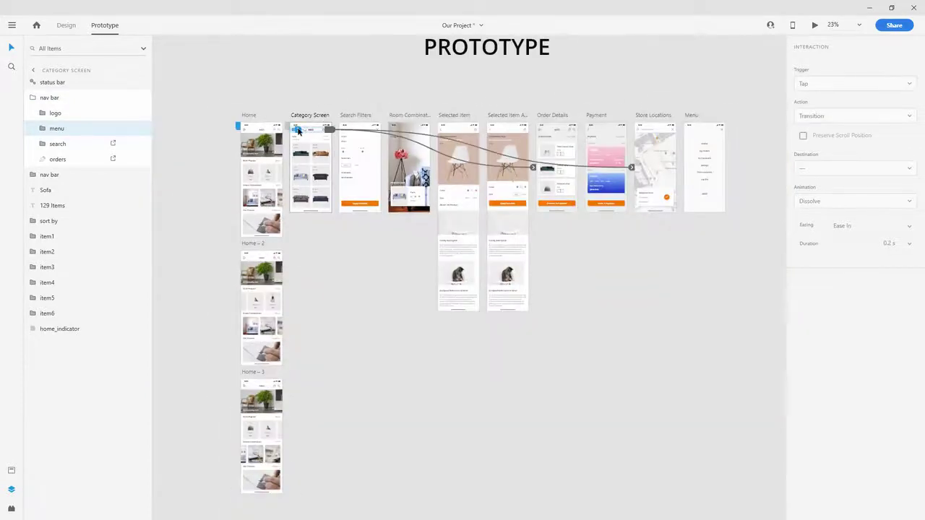
pyautogui.moveTo(299, 130); pyautogui.dragTo(700, 162)
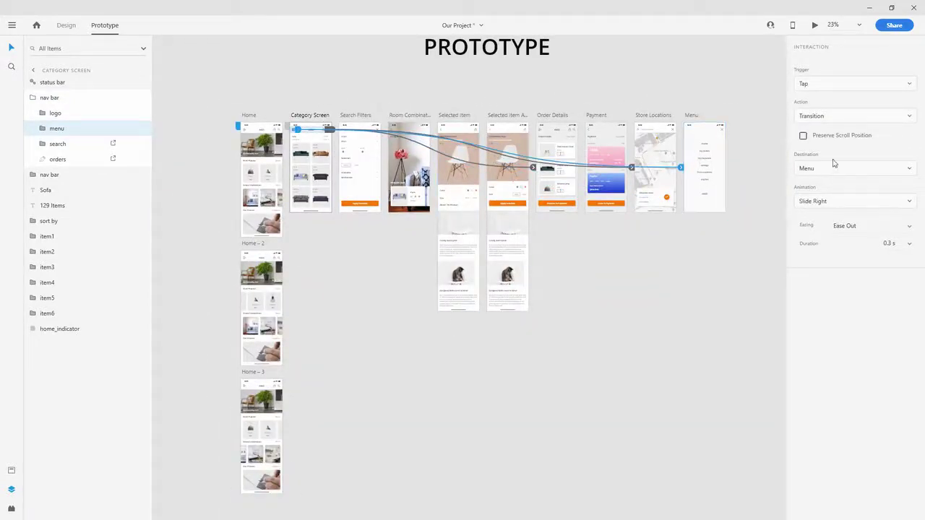
# Step: Change the Category Screen's menu link to an Overlay action with the Slide Down animation
pyautogui.click(829, 86)
pyautogui.click(830, 91)
pyautogui.click(829, 116)
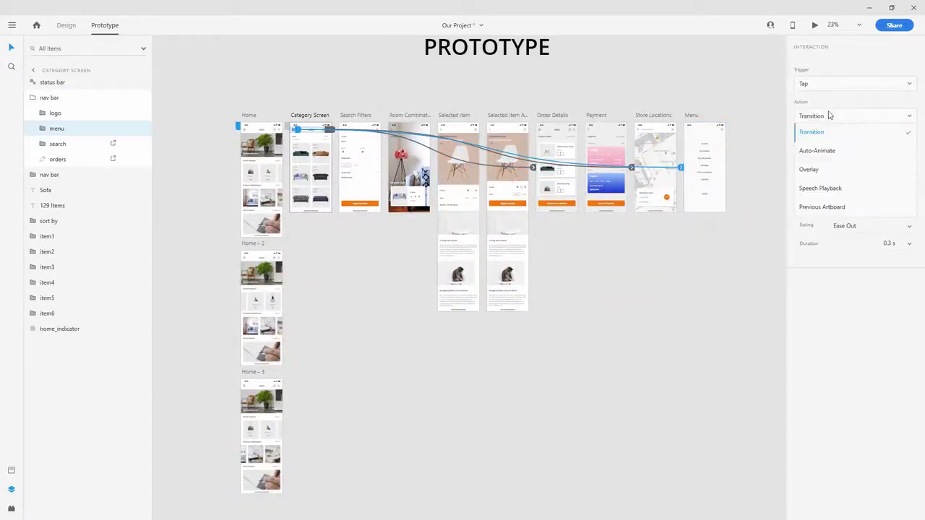
pyautogui.click(810, 170)
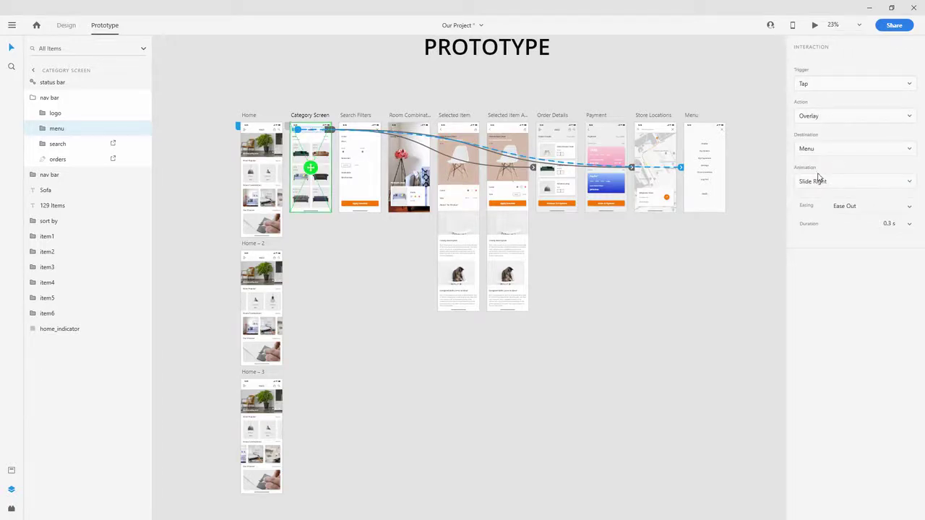
pyautogui.click(824, 182)
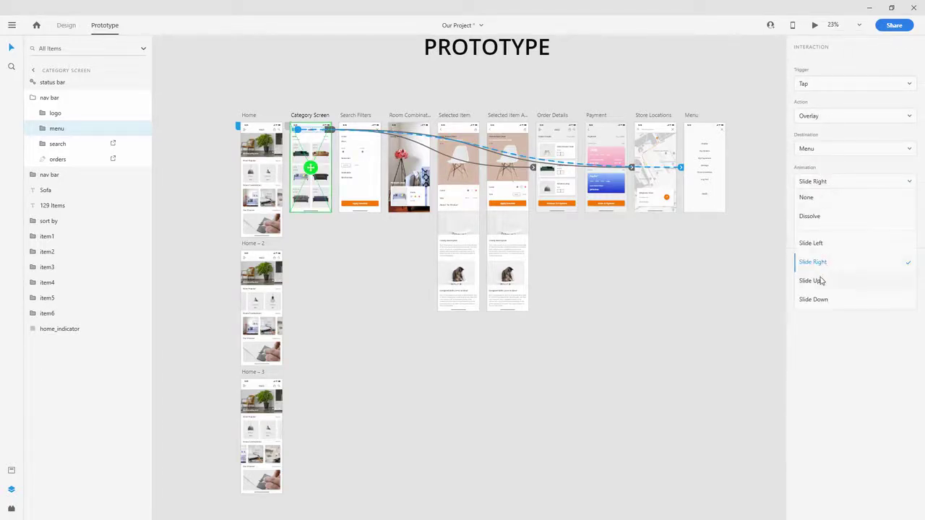
pyautogui.click(818, 299)
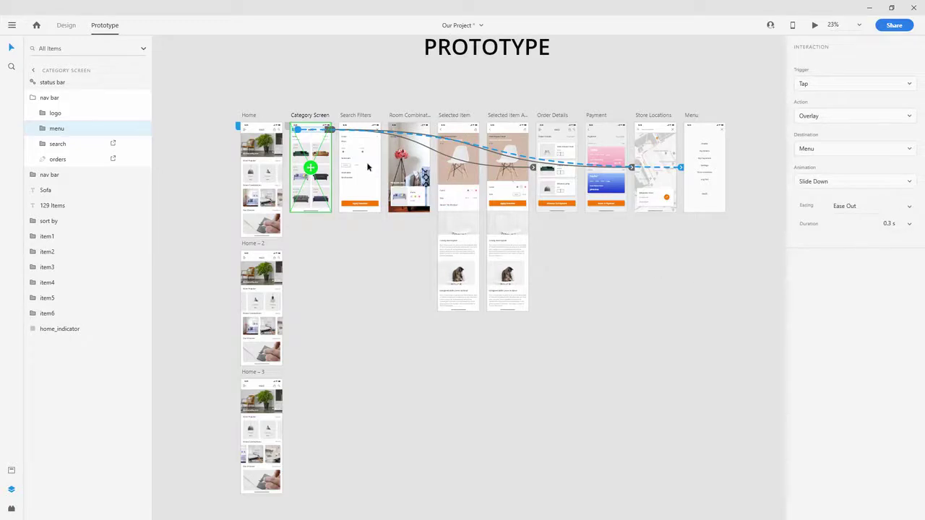
pyautogui.click(309, 70)
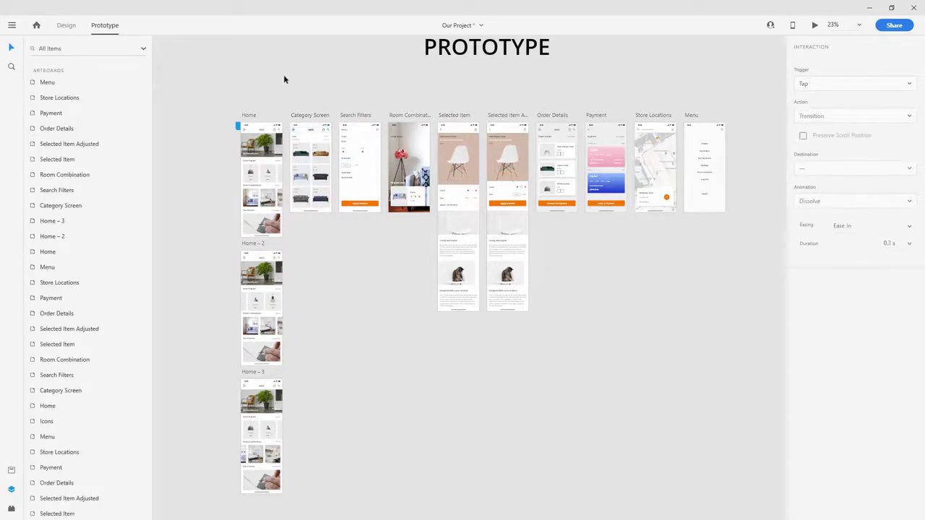
# Step: Set the animation of the Home artboard's menu icon overlay to Slide Down
pyautogui.scroll(5, 248, 131)
pyautogui.click(267, 131)
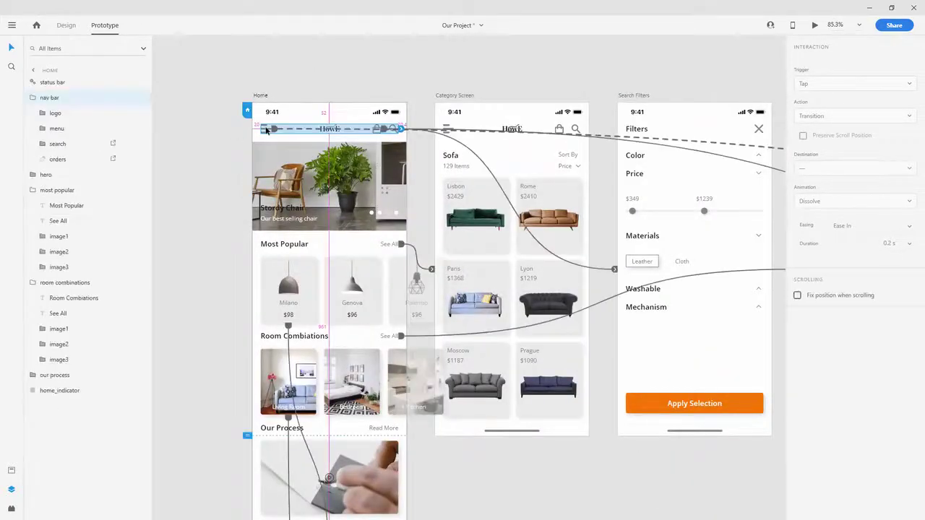
pyautogui.doubleClick(267, 130)
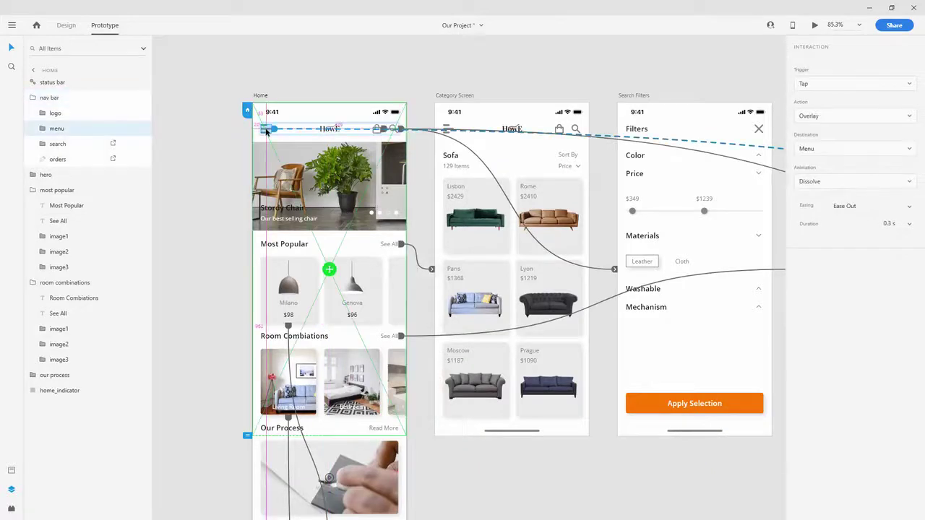
pyautogui.scroll(-5, 267, 130)
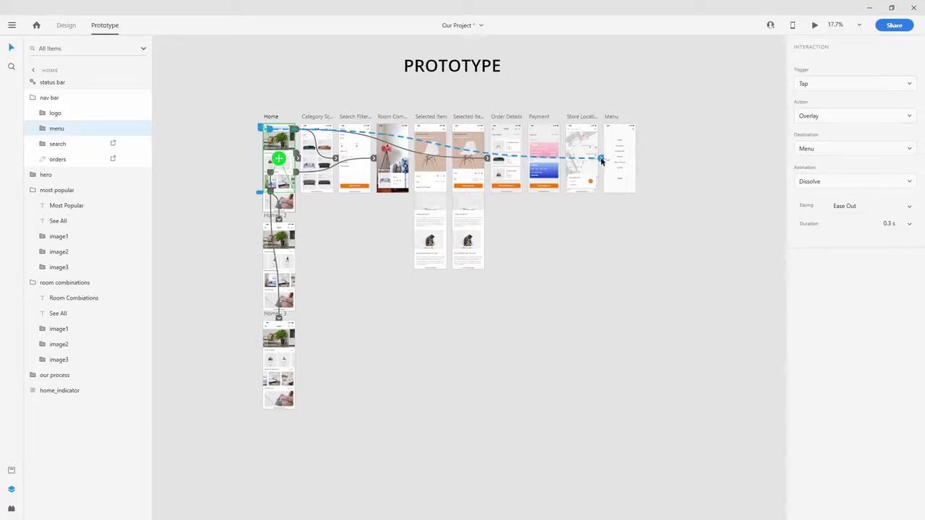
pyautogui.click(844, 181)
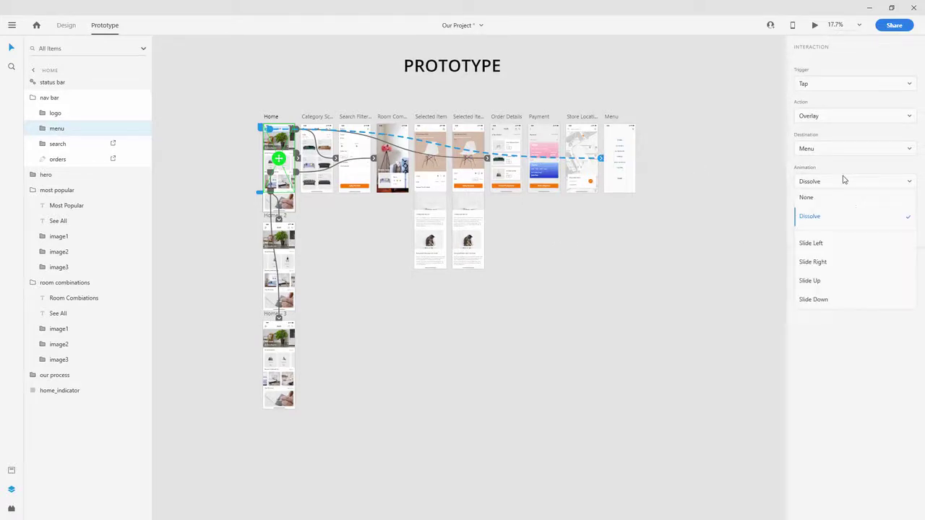
pyautogui.click(827, 301)
pyautogui.click(313, 87)
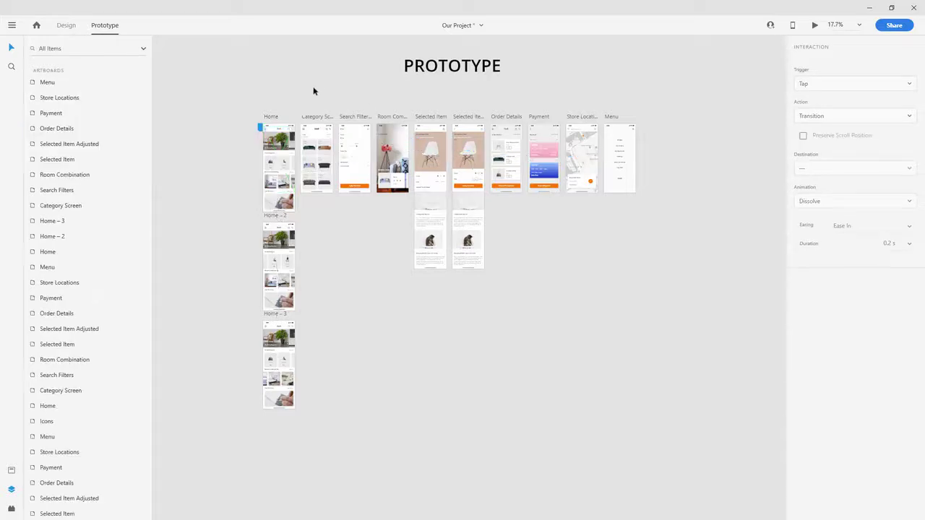
# Step: Select the Category Screen artboard to review its interaction links
pyautogui.scroll(5, 313, 108)
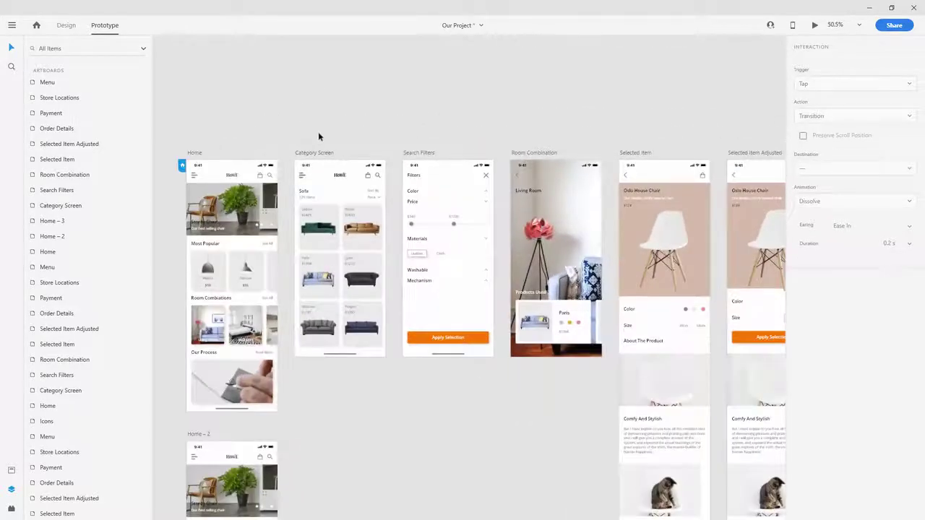
pyautogui.click(322, 154)
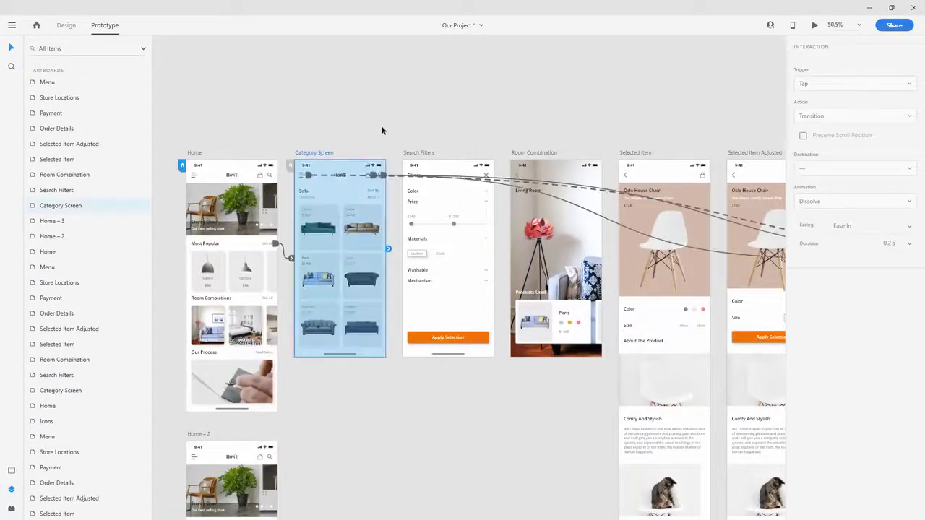
# Step: Preview the Category Screen and test opening and closing its menu overlay
pyautogui.click(814, 25)
pyautogui.click(282, 138)
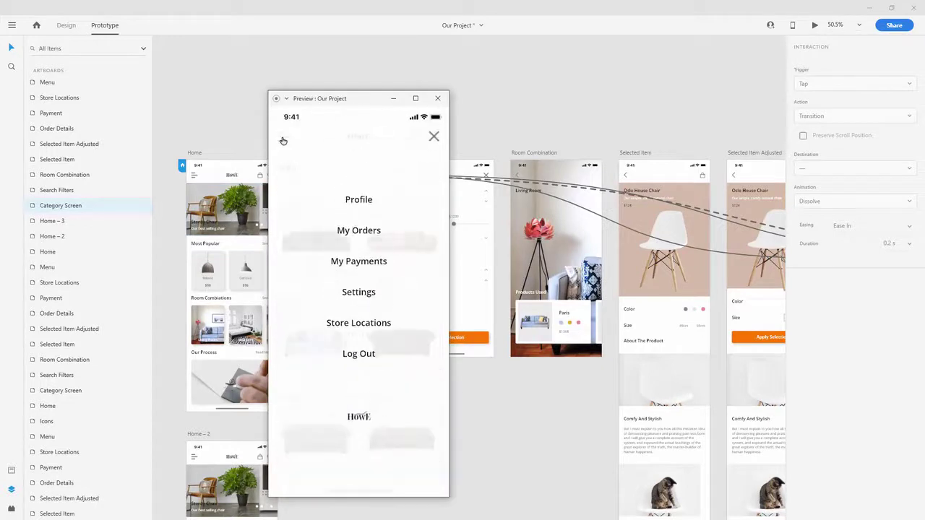
pyautogui.click(435, 139)
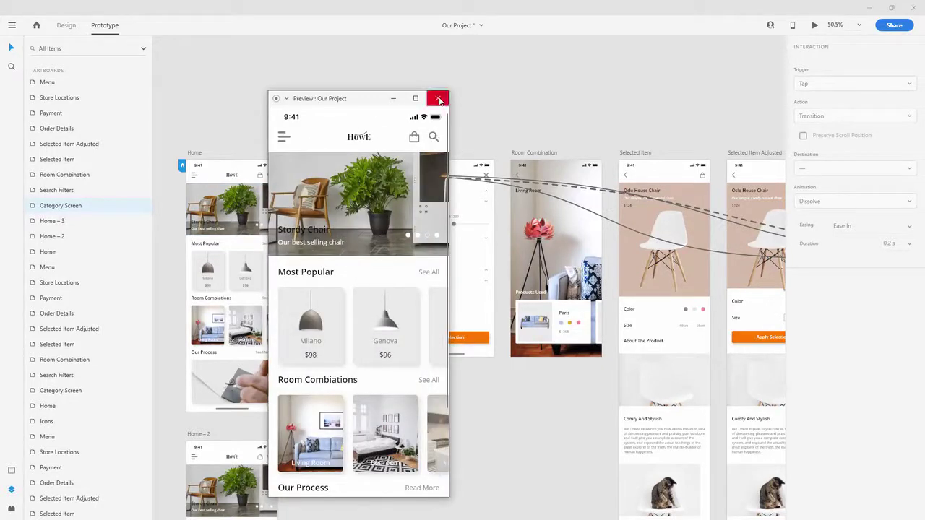
pyautogui.click(439, 99)
# Step: Remove the interaction link from the close icon on the prototype's Menu artboard
pyautogui.scroll(-5, 217, 171)
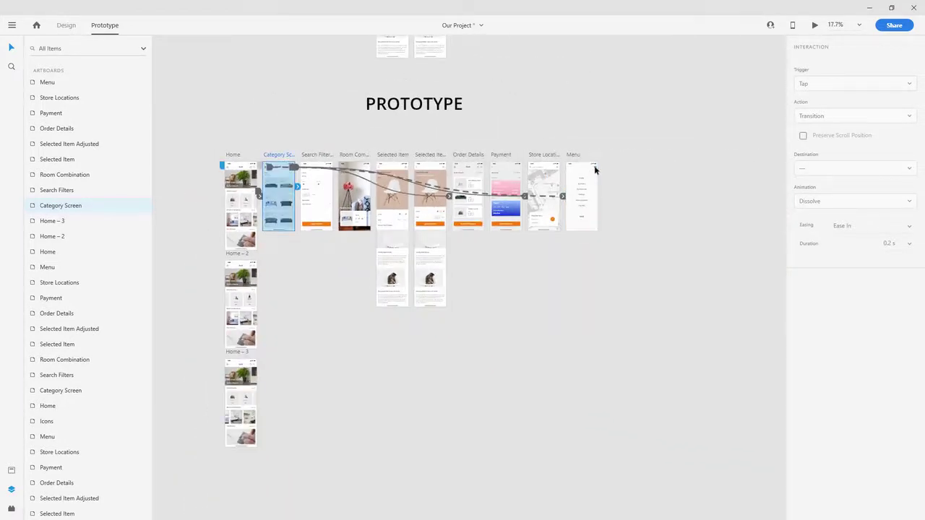
pyautogui.doubleClick(594, 167)
pyautogui.moveTo(597, 167); pyautogui.dragTo(230, 115)
pyautogui.click(230, 115)
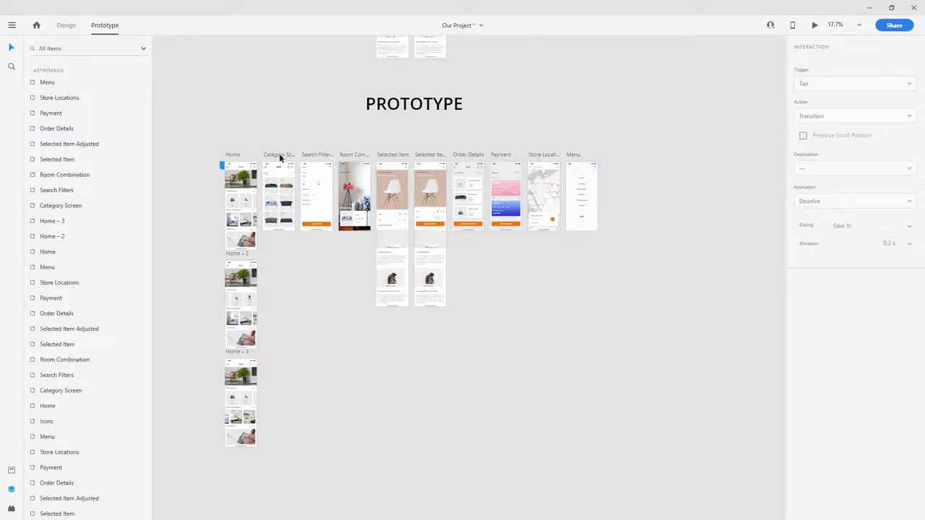
# Step: Preview the Category Screen again to check where closing the menu overlay leads
pyautogui.click(275, 156)
pyautogui.click(814, 27)
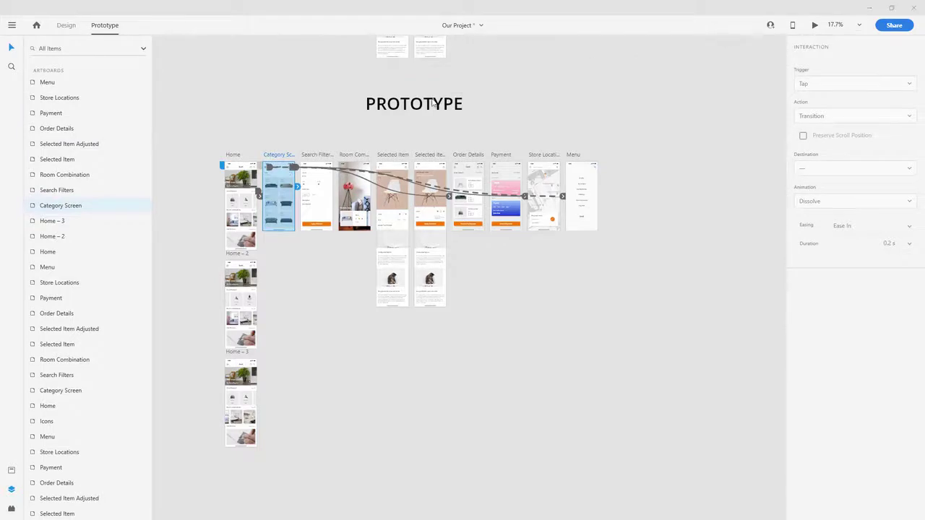
pyautogui.click(284, 144)
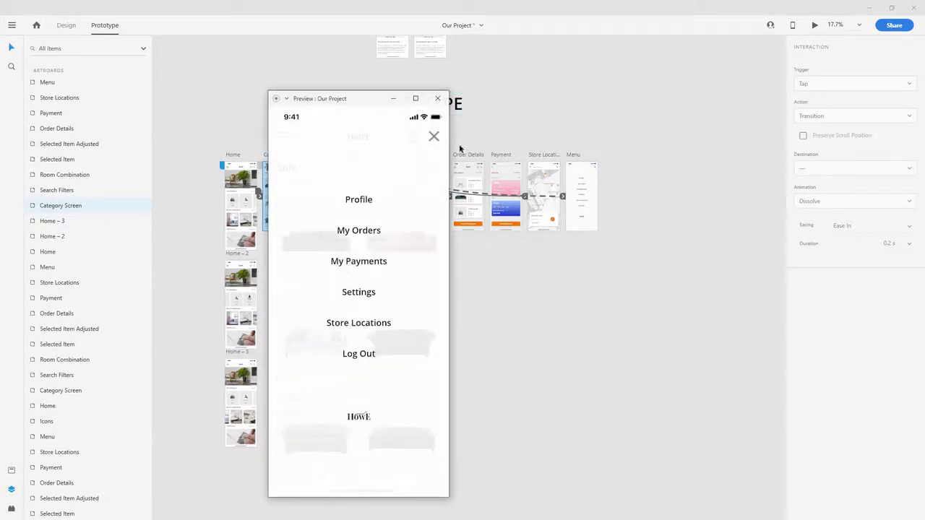
pyautogui.click(435, 138)
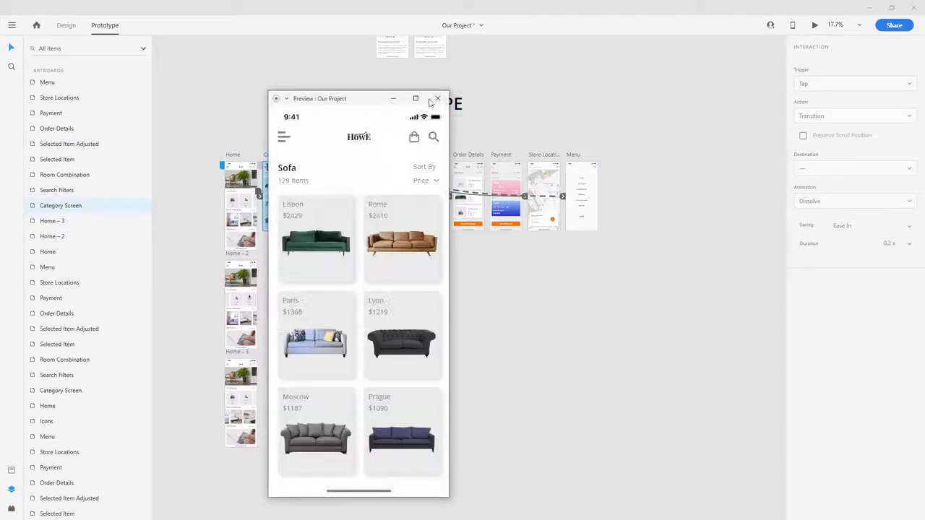
pyautogui.click(431, 101)
# Step: Preview the Home artboard and test opening and closing its menu overlay
pyautogui.click(233, 155)
pyautogui.scroll(3, 223, 159)
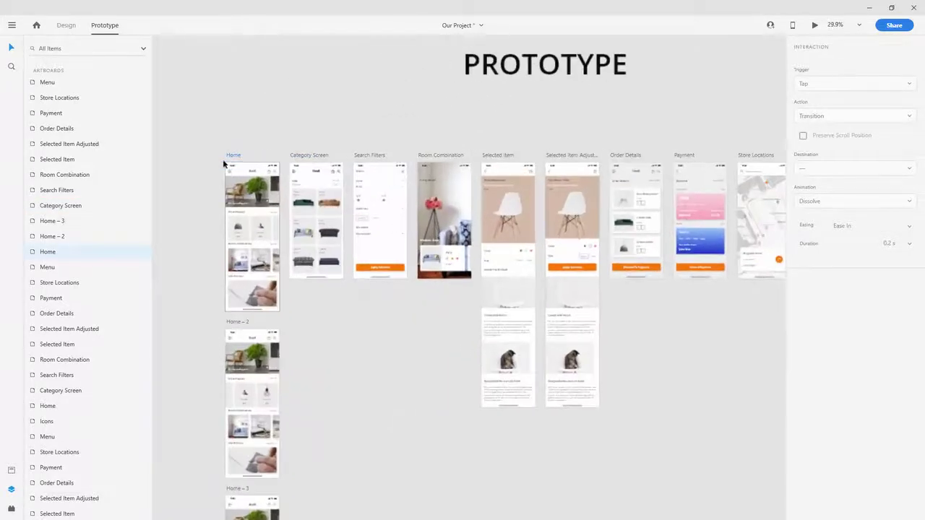
pyautogui.click(792, 26)
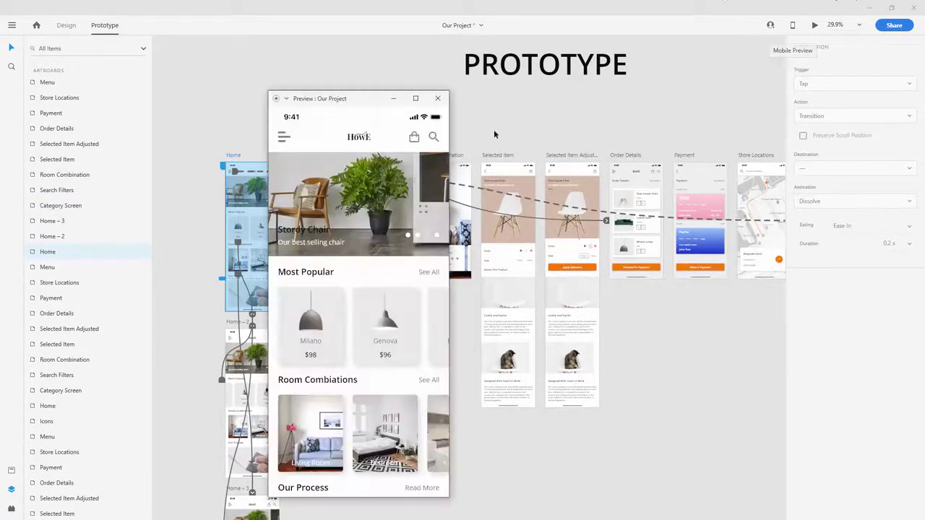
pyautogui.click(284, 137)
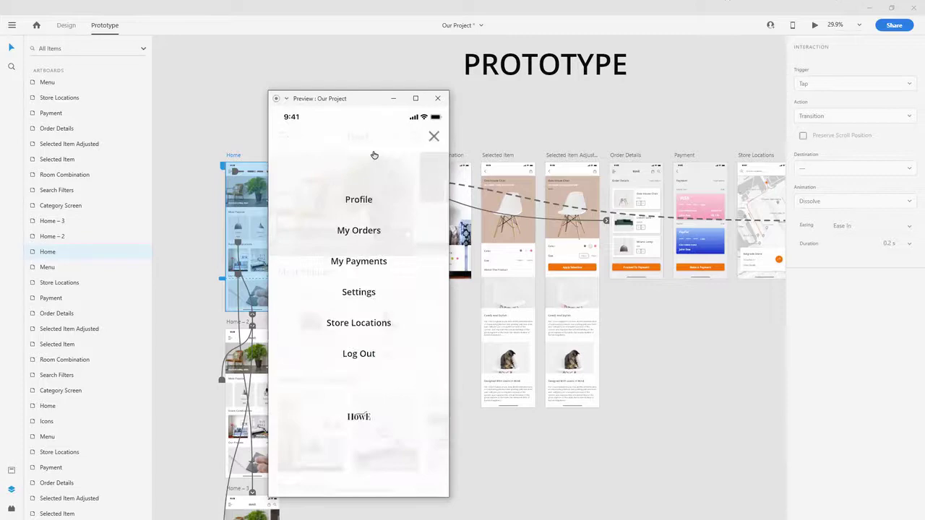
pyautogui.click(433, 137)
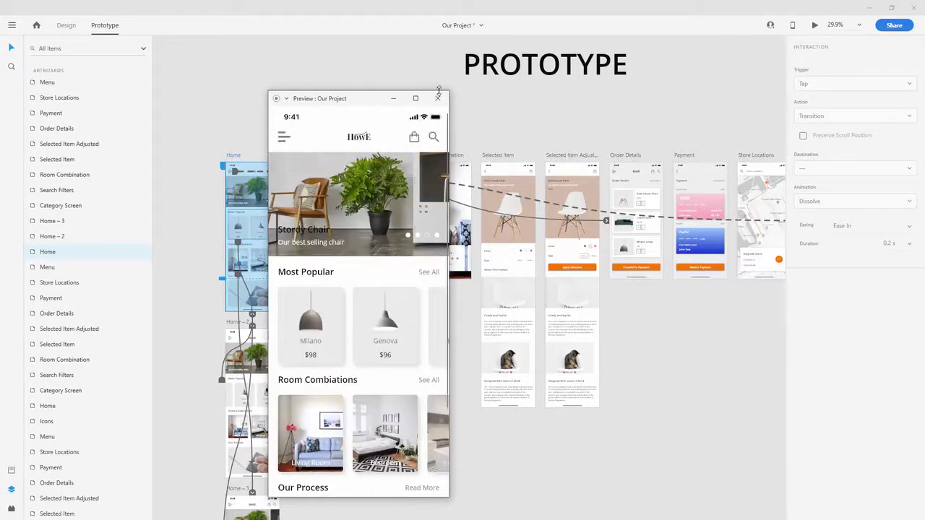
pyautogui.click(437, 97)
pyautogui.click(292, 142)
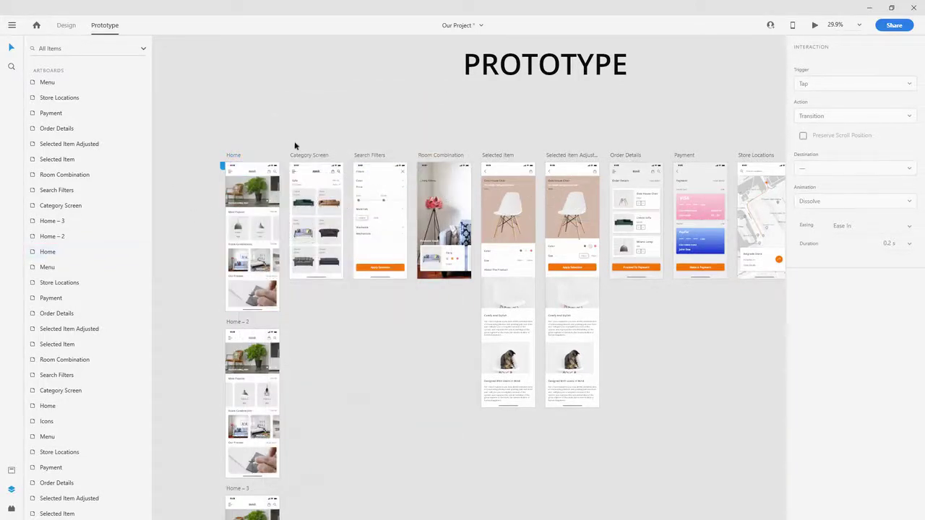
# Step: Link the Category Screen's Sort By Price group to the Search Filters artboard
pyautogui.scroll(3, 299, 145)
pyautogui.scroll(-4, 309, 154)
pyautogui.scroll(1, 314, 109)
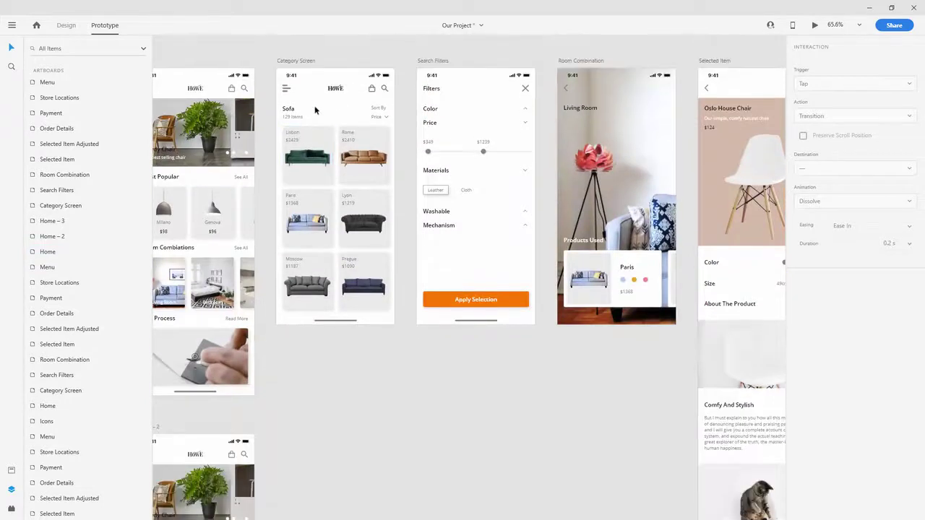
pyautogui.scroll(2, 316, 109)
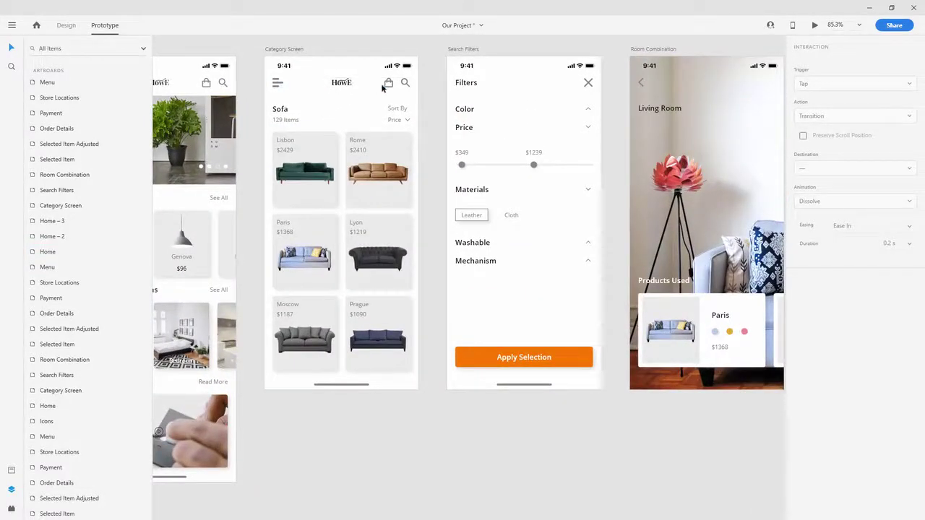
pyautogui.click(400, 113)
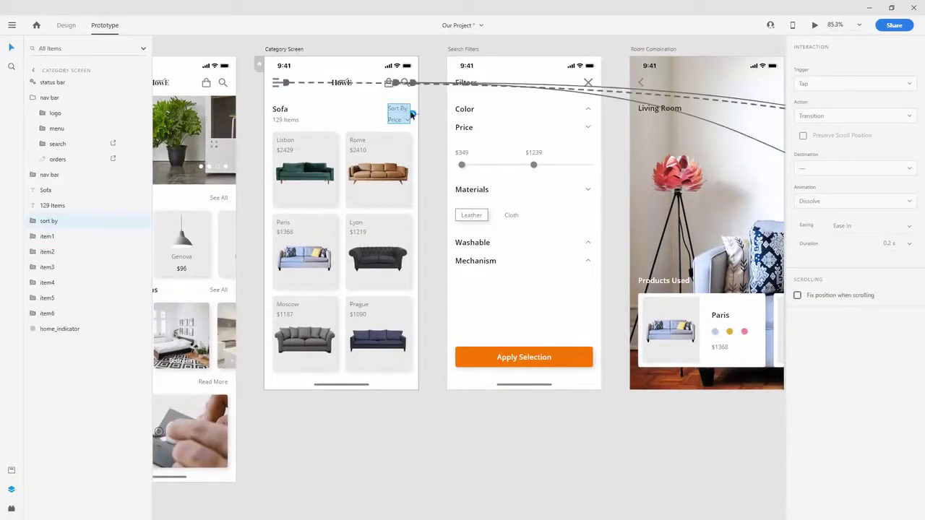
pyautogui.moveTo(411, 114); pyautogui.dragTo(468, 131)
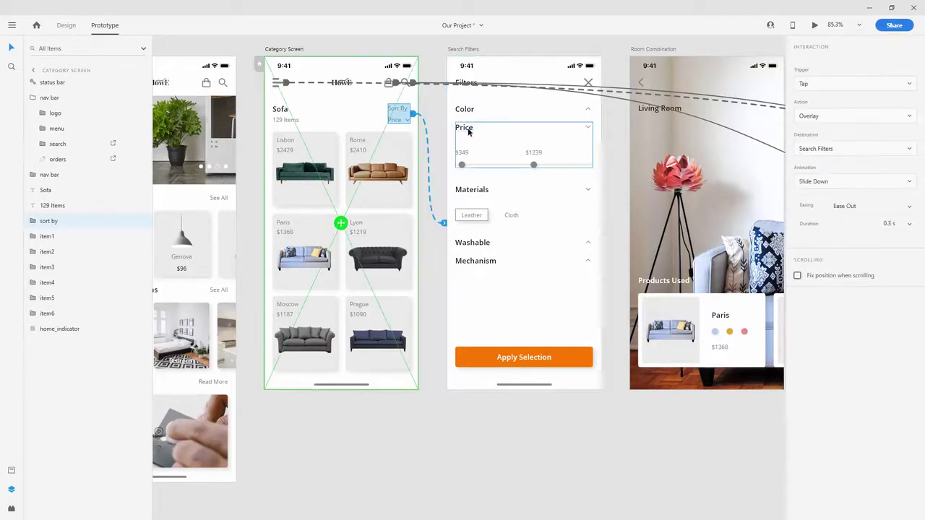
# Step: Change the Sort By link to a Transition action with the Slide Right animation
pyautogui.click(829, 117)
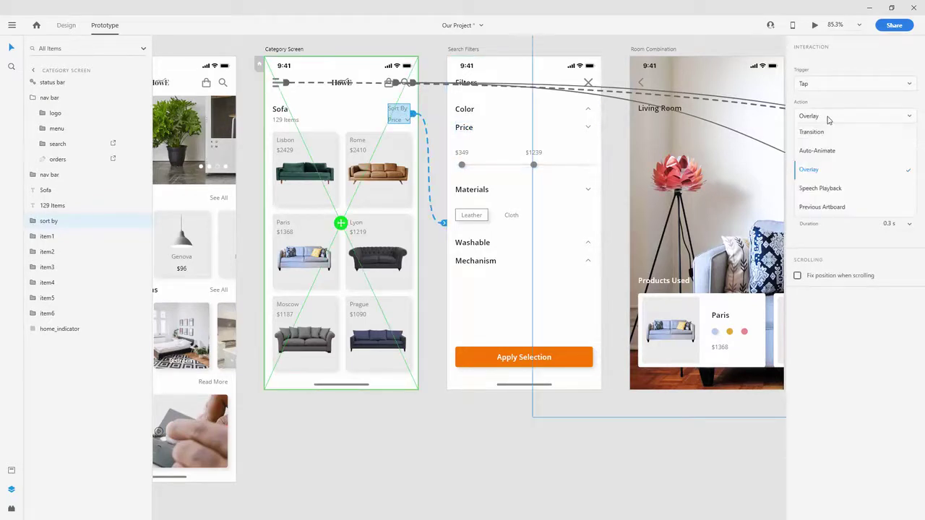
pyautogui.click(812, 132)
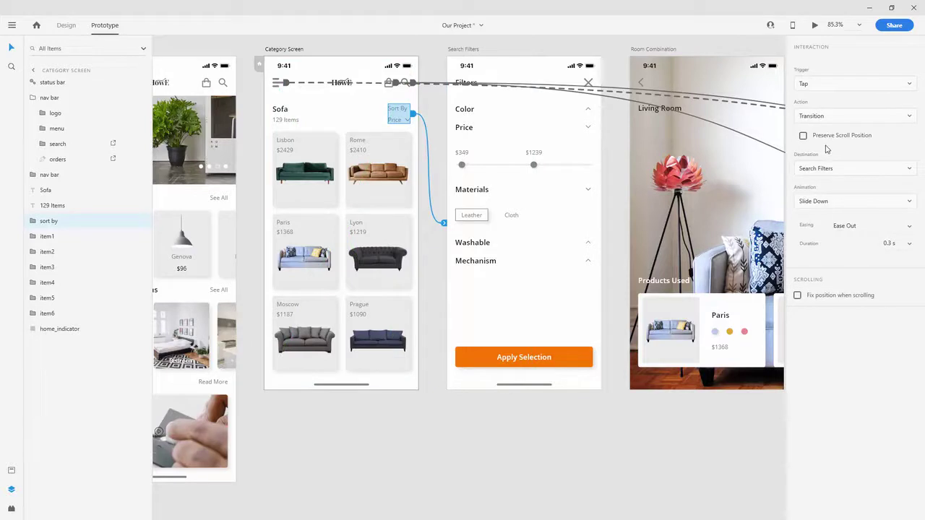
pyautogui.click(825, 203)
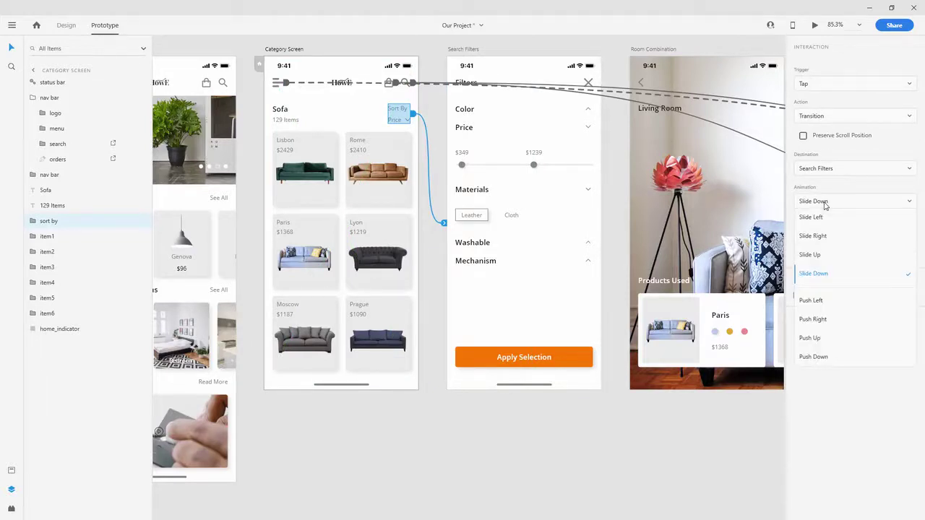
pyautogui.click(829, 243)
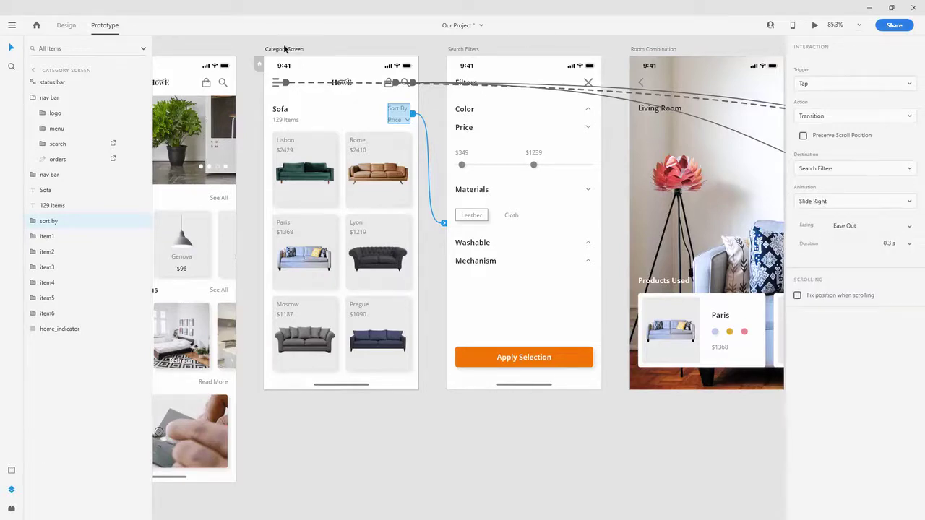
# Step: Preview the Category Screen and test opening the filters from Sort By and closing them
pyautogui.press('Escape')
pyautogui.click(814, 25)
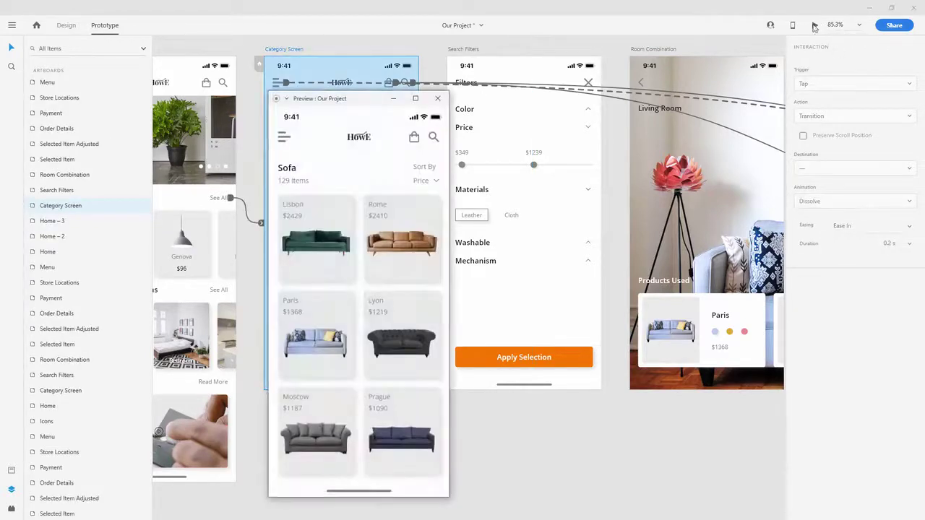
pyautogui.click(432, 167)
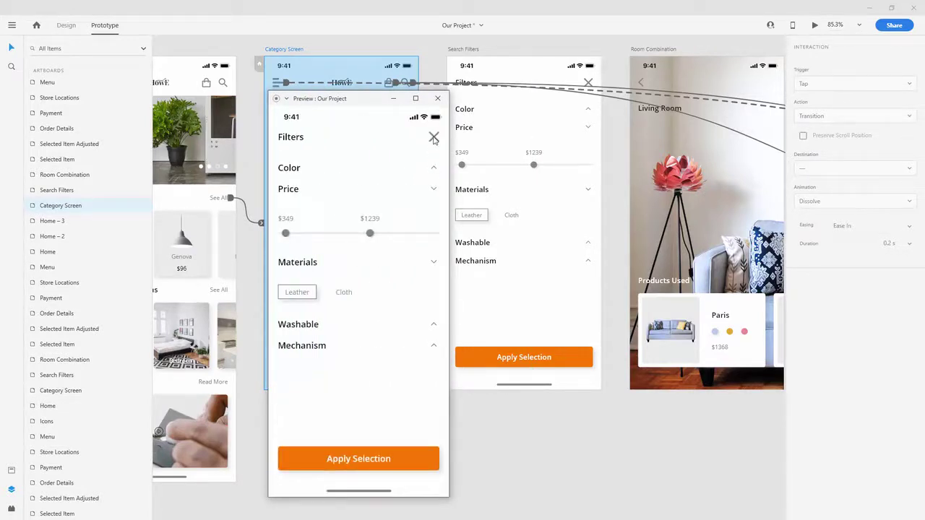
pyautogui.click(434, 138)
pyautogui.click(437, 99)
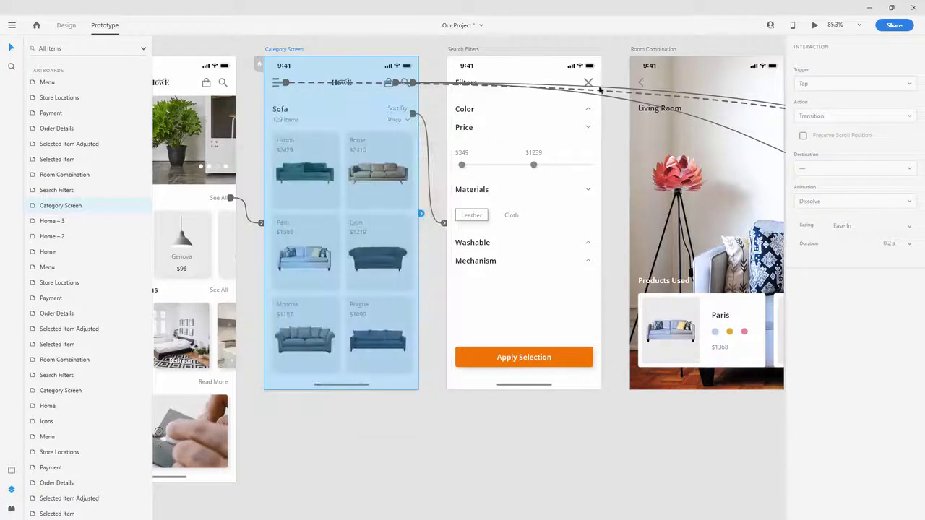
# Step: Remove the link to Home from the close icon on the Search Filters artboard
pyautogui.click(589, 84)
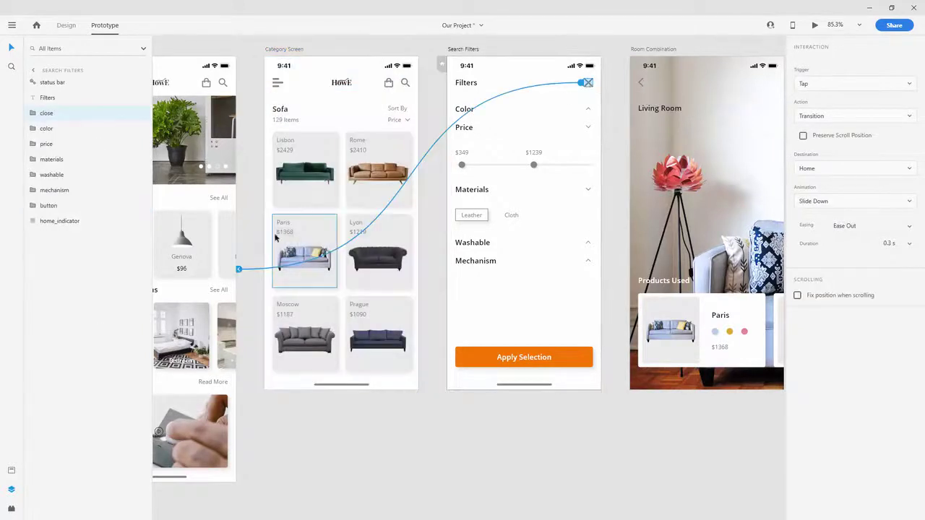
pyautogui.moveTo(240, 271); pyautogui.dragTo(589, 84)
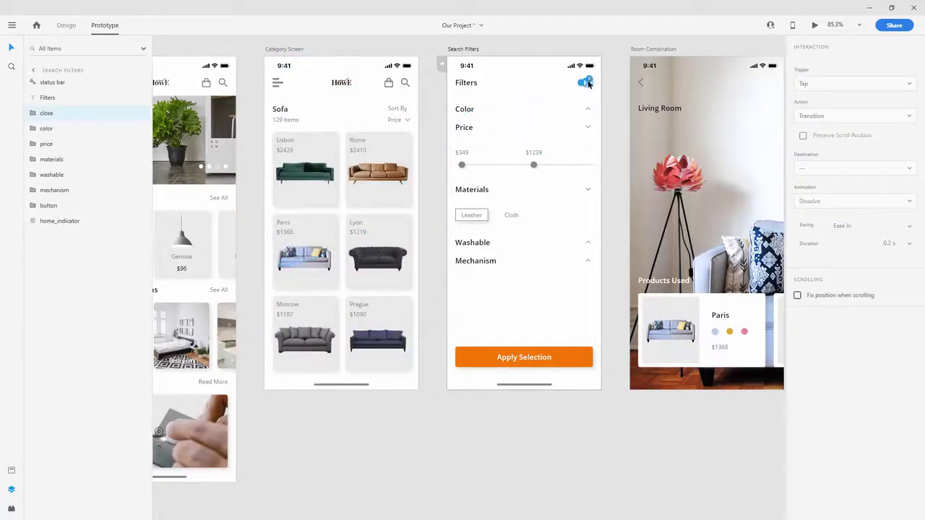
# Step: Preview the Category Screen and open its filters to recheck the Search Filters screen
pyautogui.click(295, 50)
pyautogui.click(814, 25)
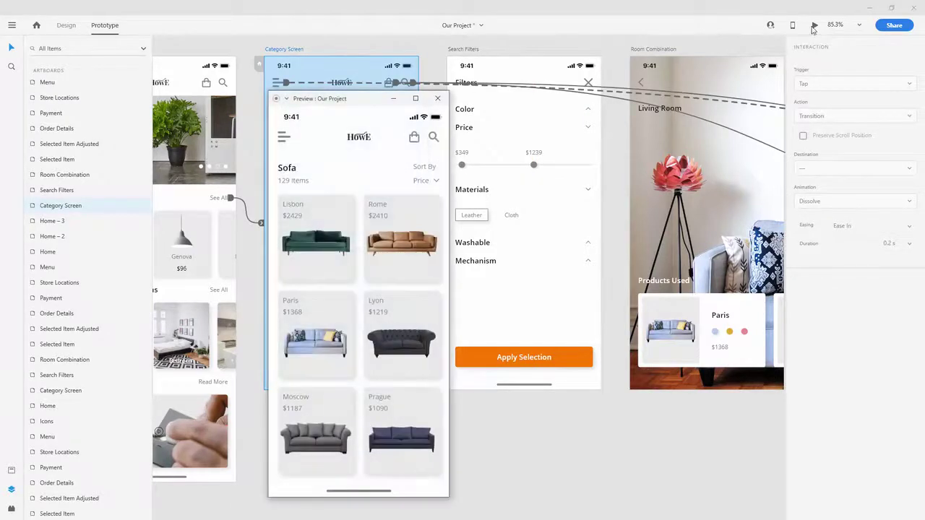
pyautogui.click(421, 177)
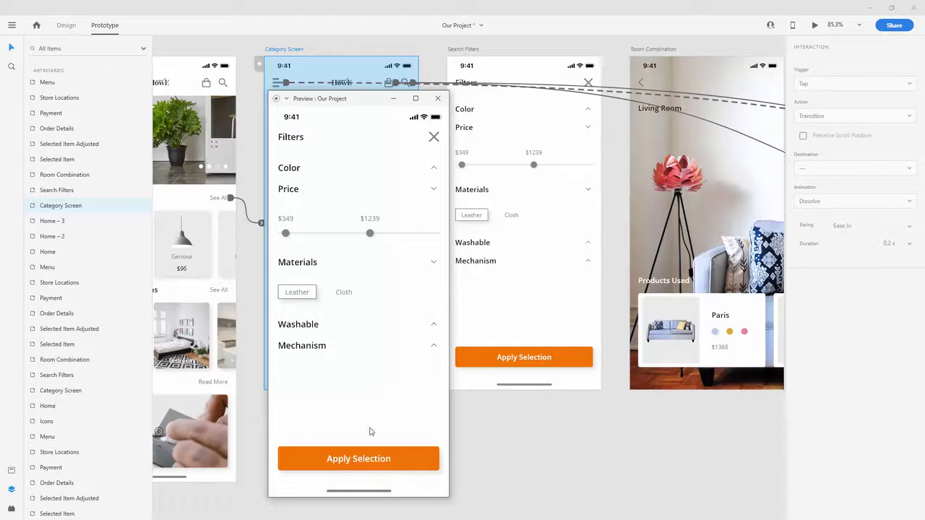
pyautogui.click(437, 98)
pyautogui.click(401, 453)
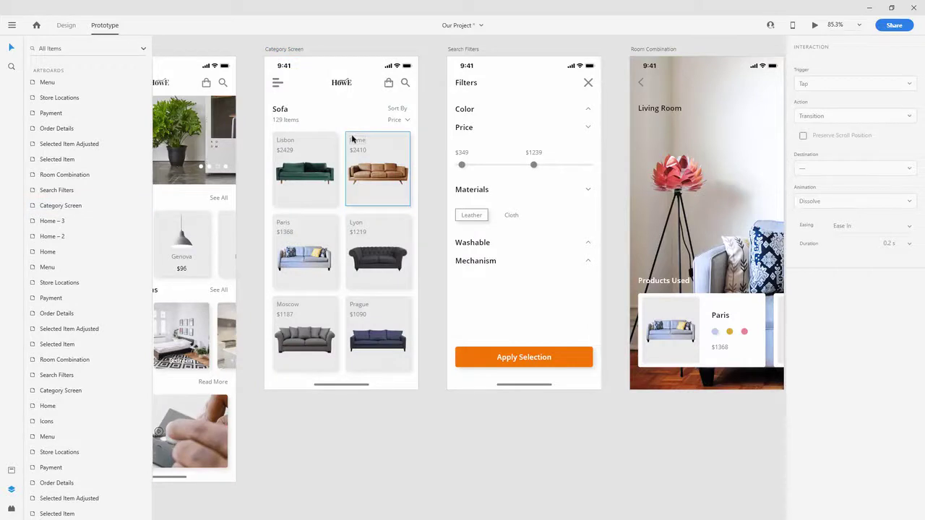
# Step: Link the Category Screen's nav bar logo to the Home artboard using a Transition with the Dissolve animation
pyautogui.click(343, 83)
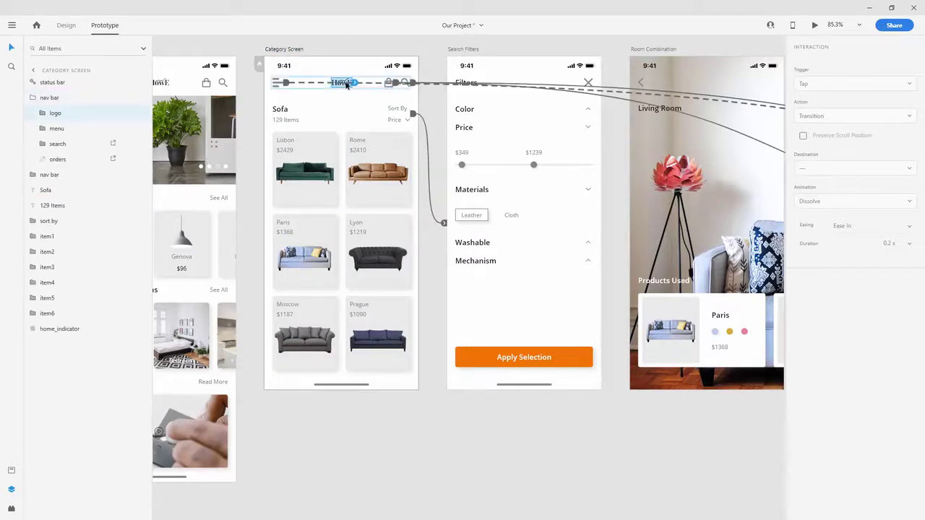
pyautogui.moveTo(354, 83); pyautogui.dragTo(238, 269)
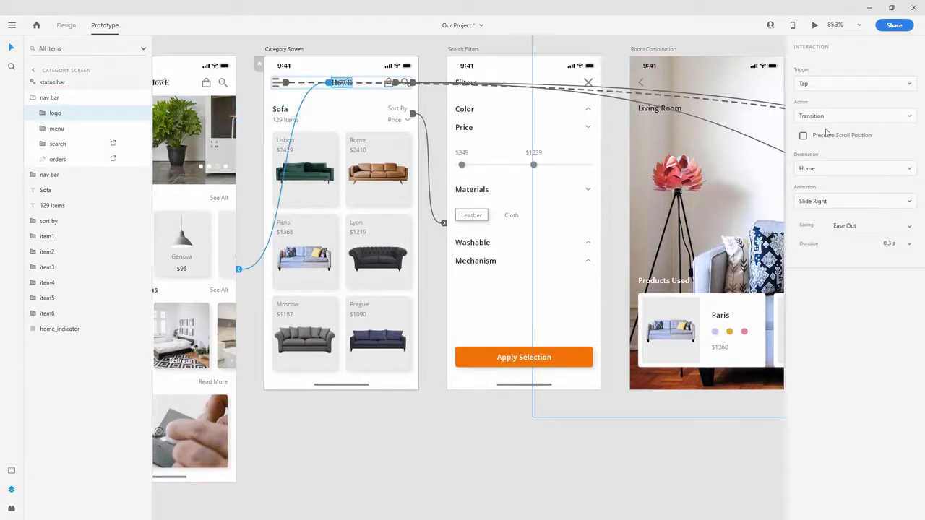
pyautogui.click(849, 116)
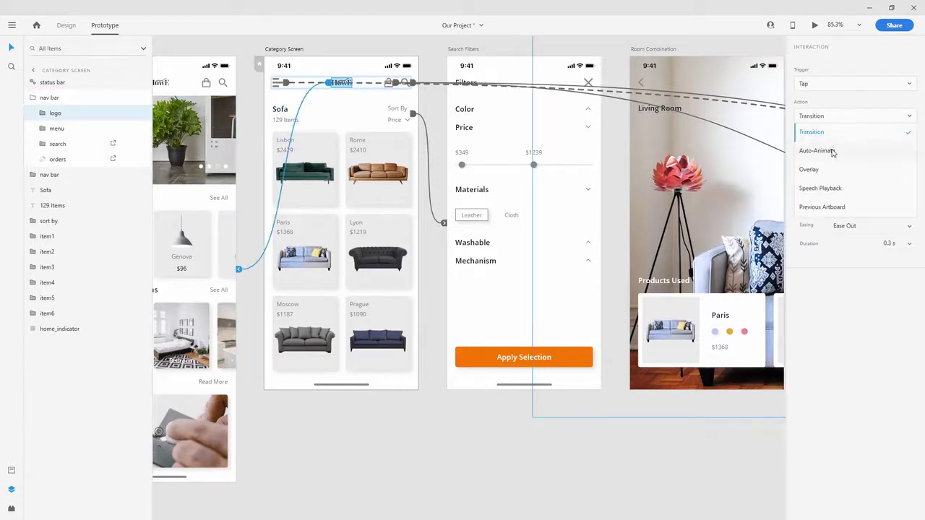
pyautogui.click(829, 139)
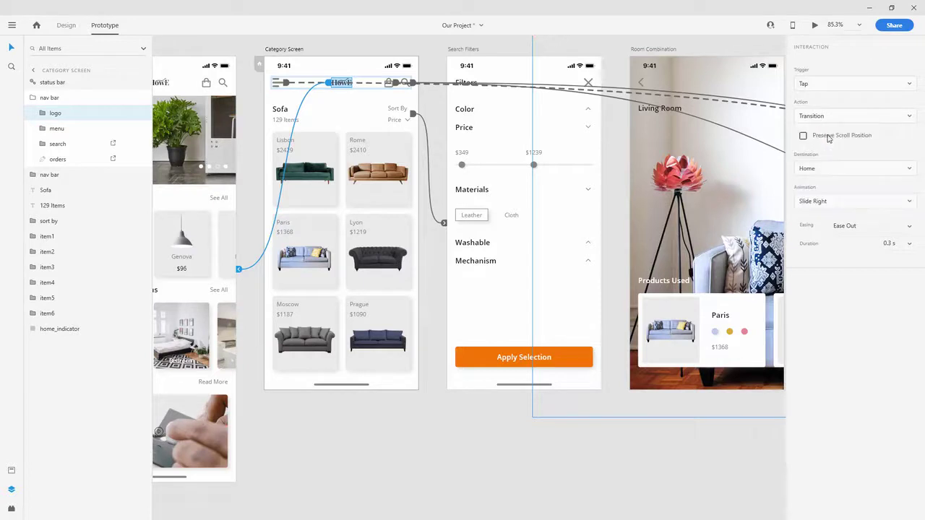
pyautogui.click(829, 197)
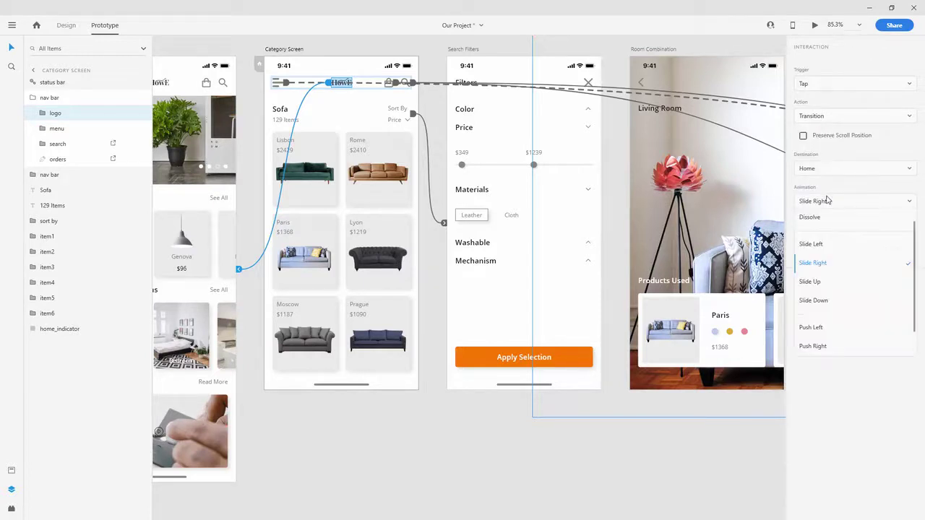
pyautogui.click(827, 220)
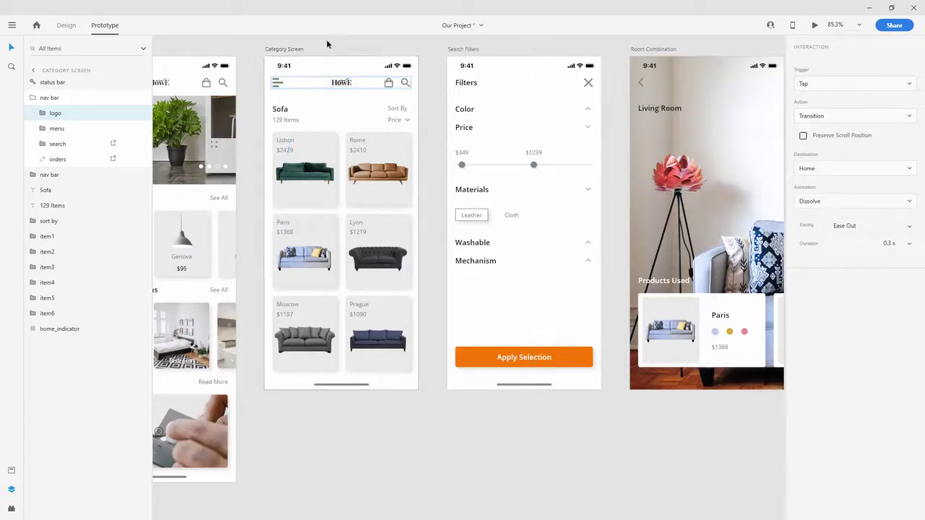
pyautogui.click(326, 44)
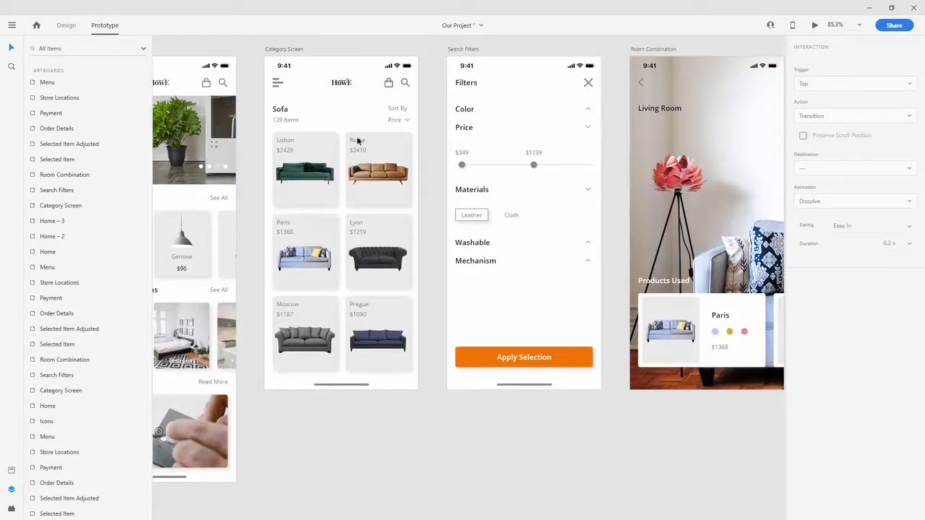
# Step: Check the links leading into the Search Filters artboard and save the project
pyautogui.click(463, 49)
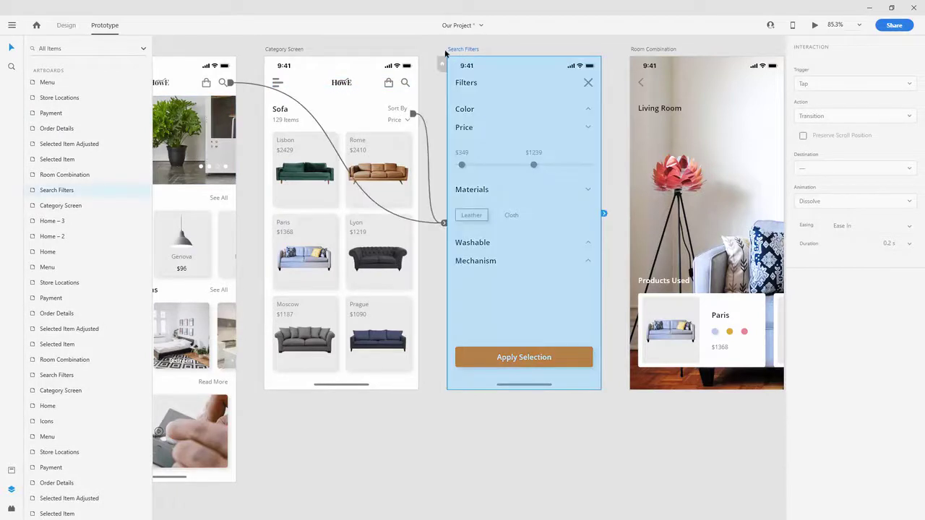
pyautogui.click(406, 44)
pyautogui.scroll(1, 406, 44)
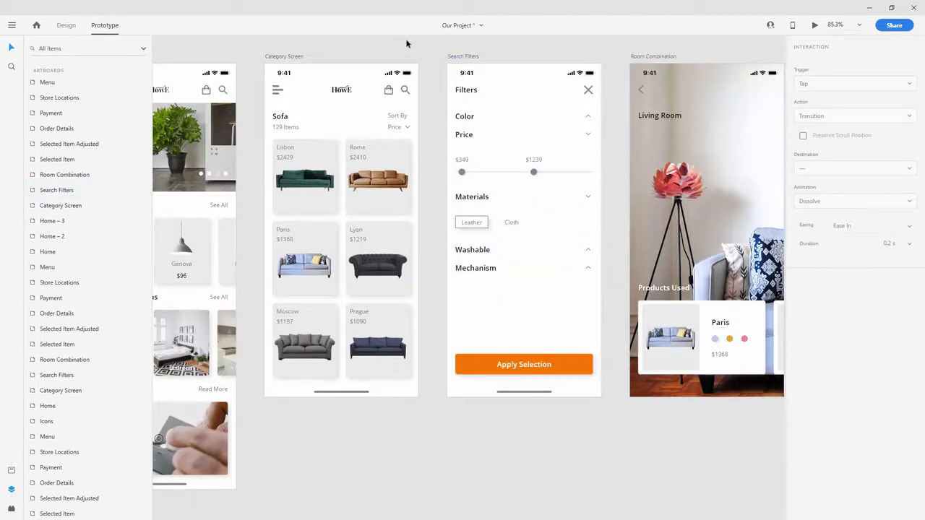
pyautogui.hotkey('ctrl', 's')
pyautogui.scroll(-4, 349, 86)
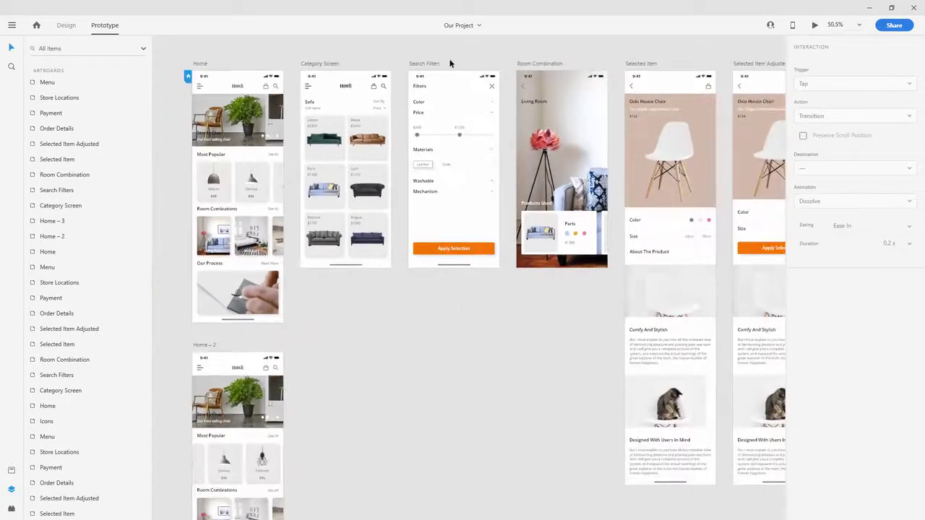
# Step: Switch to Design mode and make two copies of the Search Filters artboard, stacked in a column below the original
pyautogui.click(425, 64)
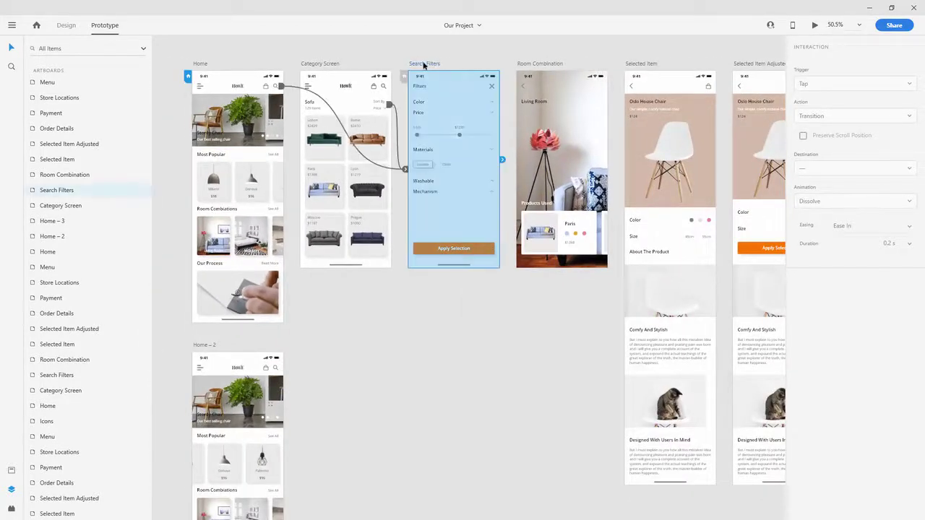
pyautogui.click(58, 26)
pyautogui.moveTo(421, 71); pyautogui.dragTo(421, 284)
pyautogui.click(421, 284)
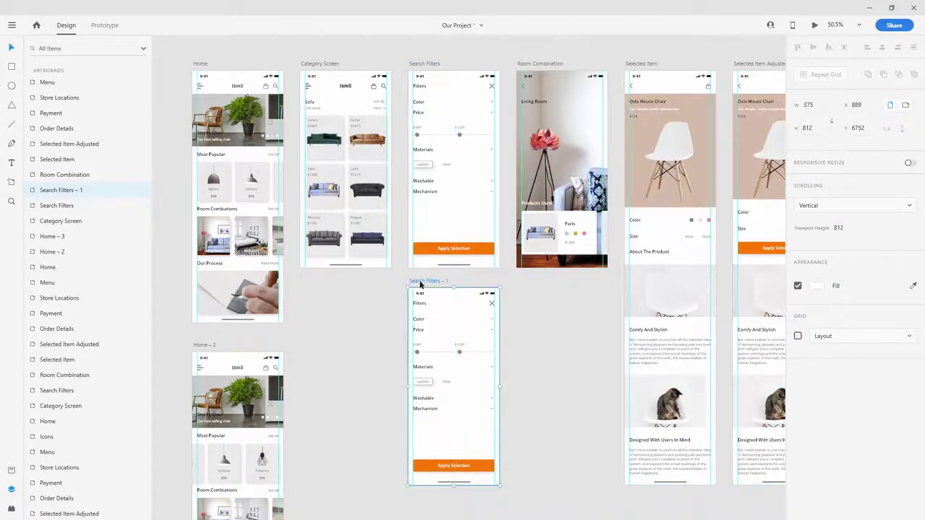
pyautogui.scroll(-2, 420, 283)
pyautogui.scroll(2, 469, 147)
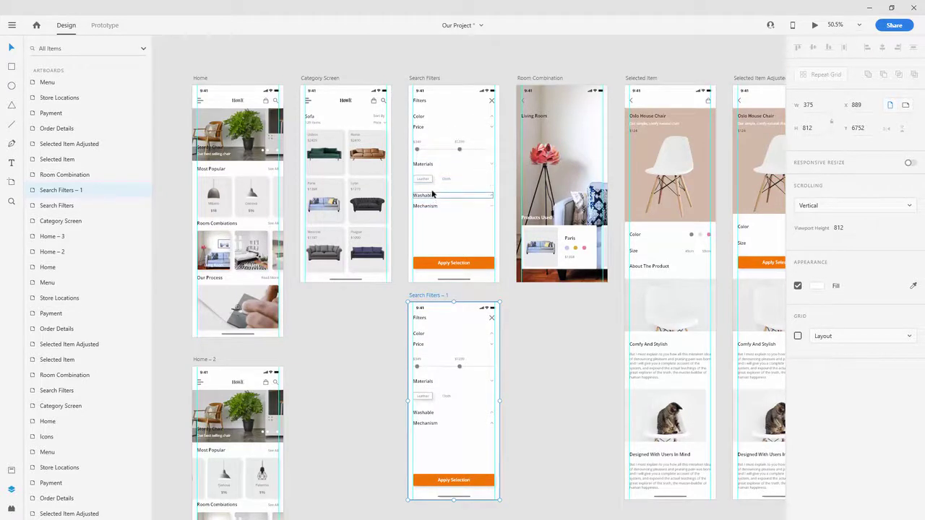
pyautogui.scroll(-6, 432, 193)
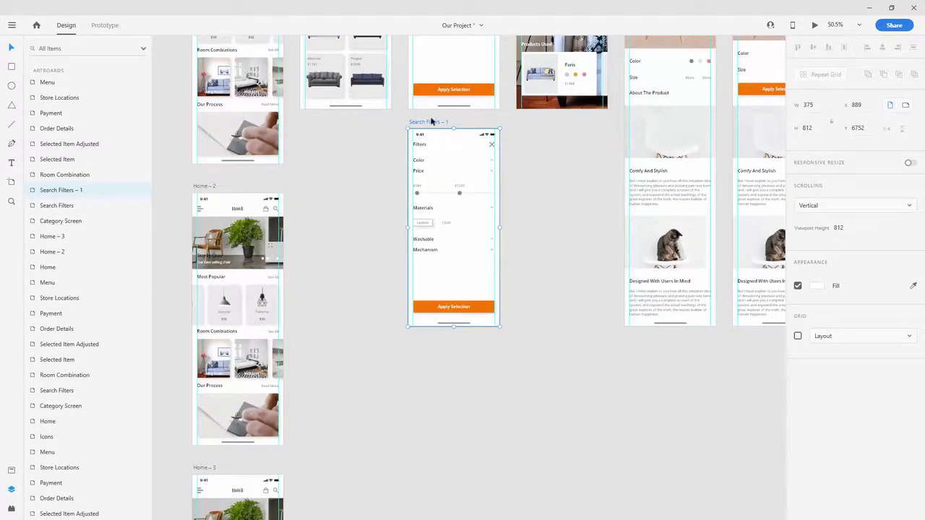
pyautogui.moveTo(432, 125); pyautogui.dragTo(433, 342)
# Step: Fill the Apply Selection button's background on the original Search Filters artboard with the saved light gray color
pyautogui.scroll(4, 434, 209)
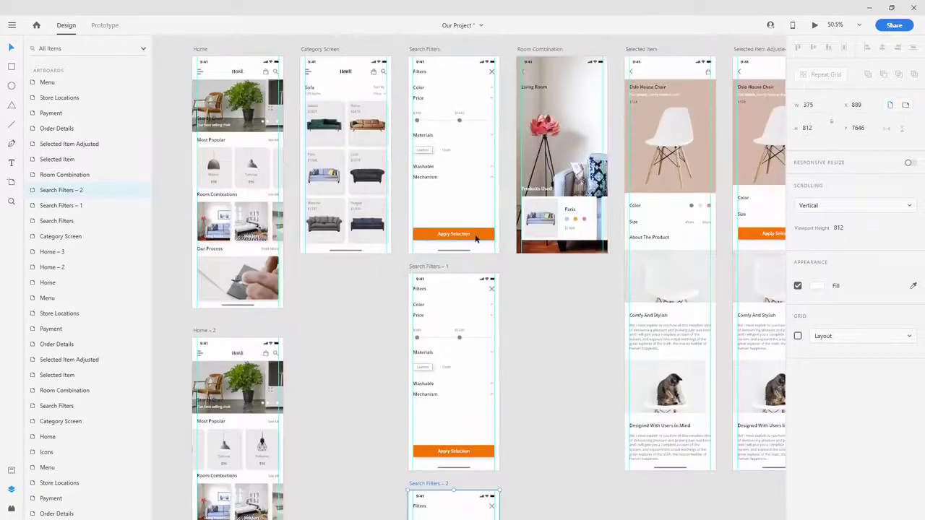
pyautogui.doubleClick(477, 238)
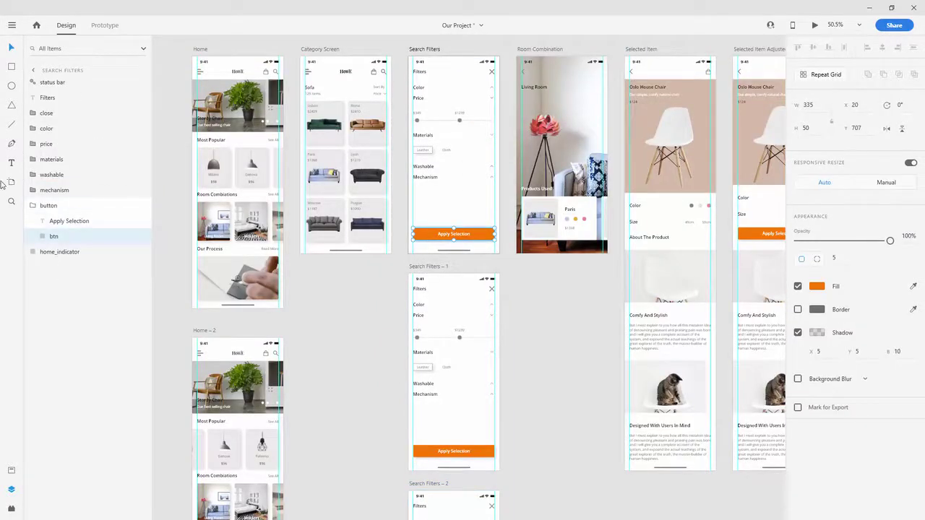
pyautogui.click(12, 470)
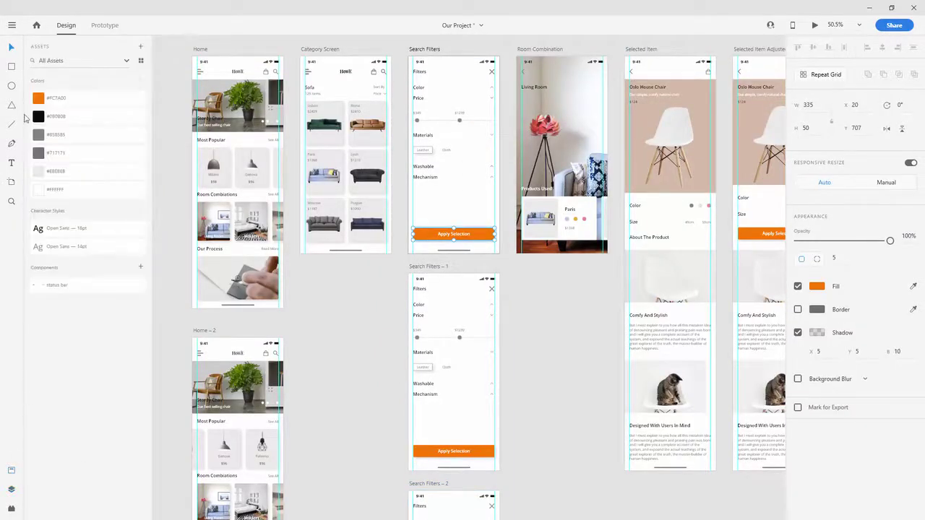
pyautogui.click(39, 116)
pyautogui.scroll(-3, 511, 398)
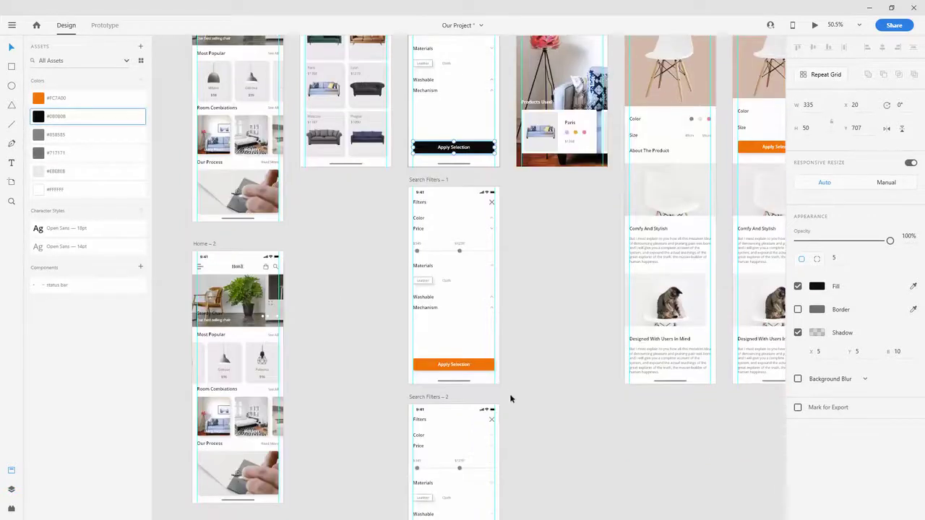
pyautogui.click(41, 171)
pyautogui.click(40, 158)
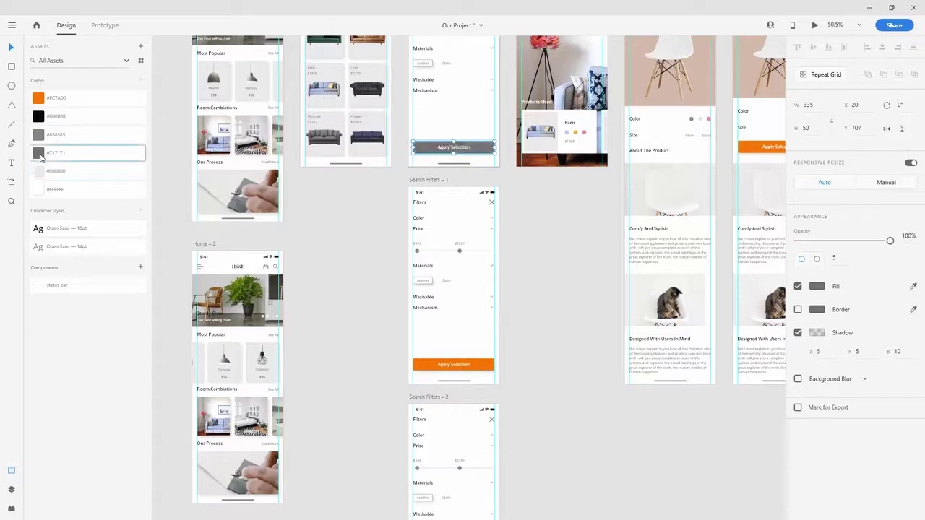
pyautogui.click(42, 174)
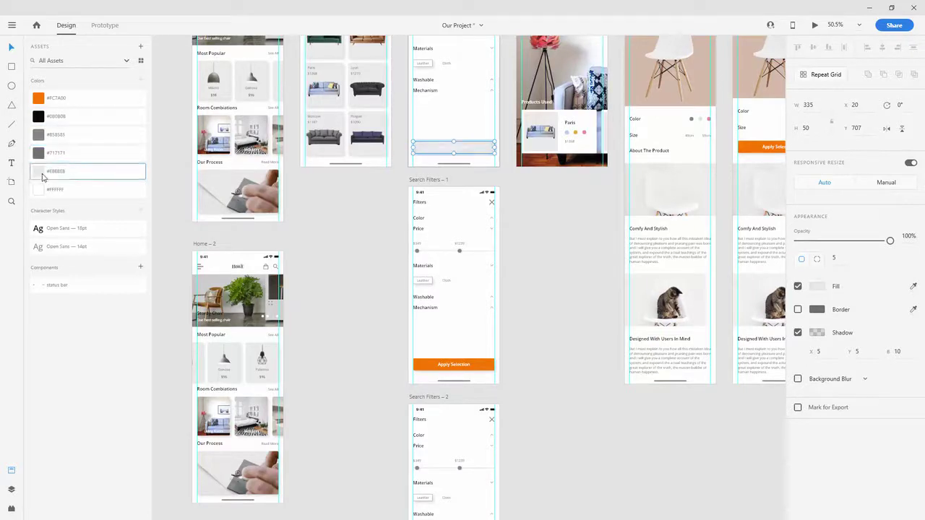
pyautogui.click(535, 216)
# Step: Recolor the Apply Selection label on the original Search Filters artboard with the saved black color
pyautogui.scroll(5, 456, 124)
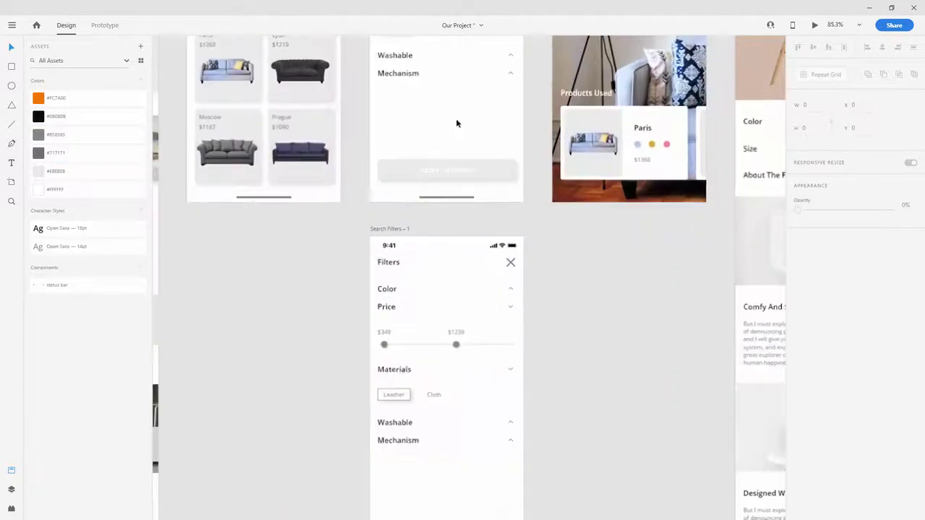
pyautogui.click(451, 186)
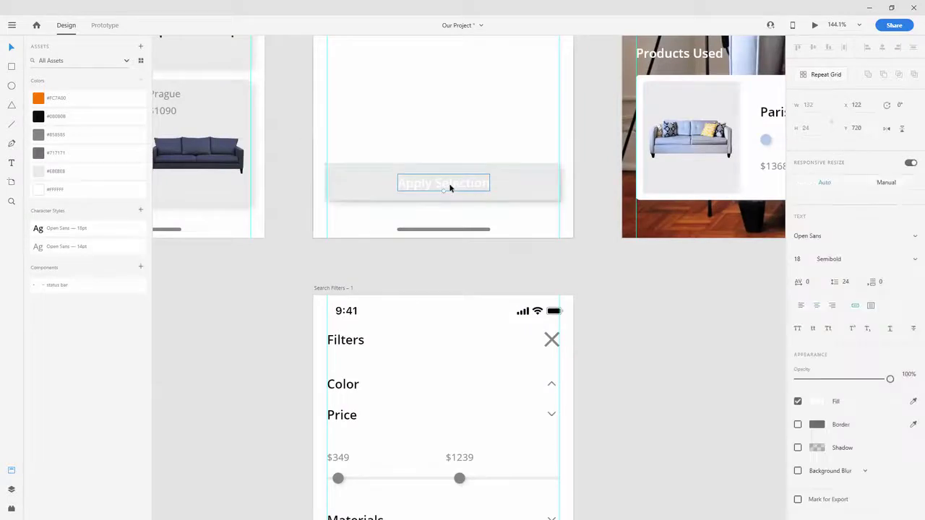
pyautogui.click(58, 115)
pyautogui.scroll(-3, 424, 215)
pyautogui.click(700, 230)
# Step: Give the Apply Selection button on Search Filters – 1 the saved light gray fill and a black label
pyautogui.scroll(-6, 597, 242)
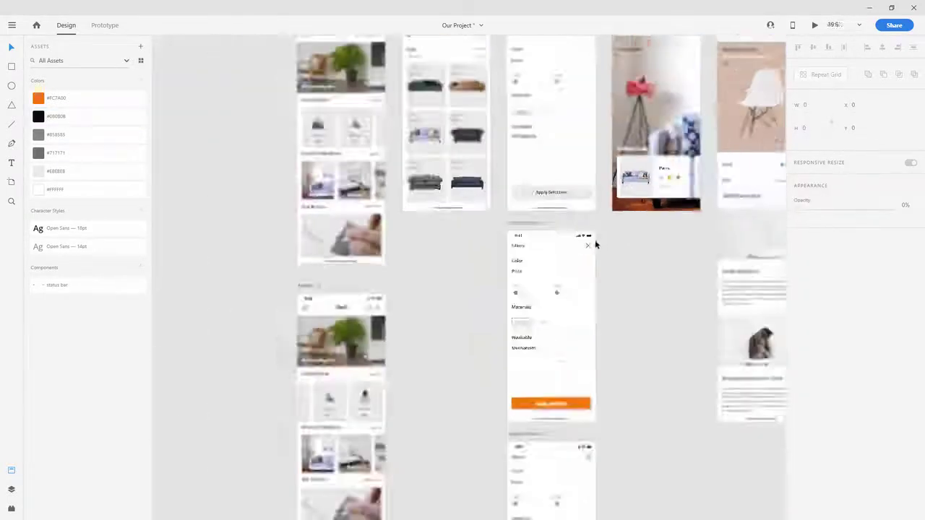
pyautogui.scroll(4, 608, 258)
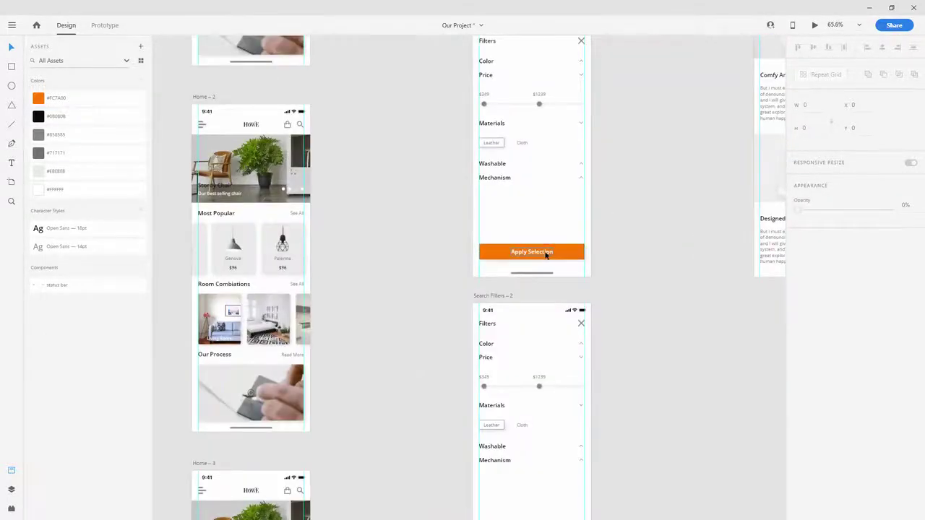
pyautogui.scroll(3, 577, 248)
pyautogui.click(575, 354)
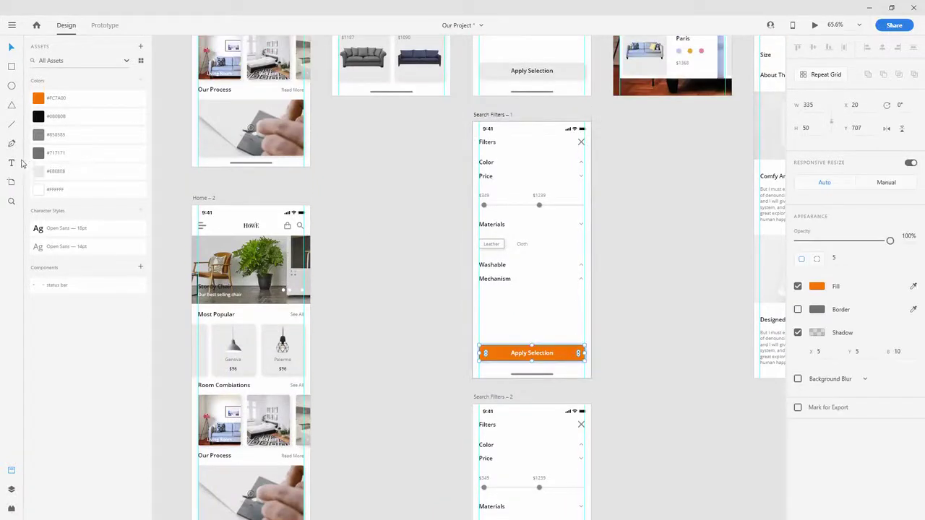
pyautogui.click(39, 172)
pyautogui.click(549, 354)
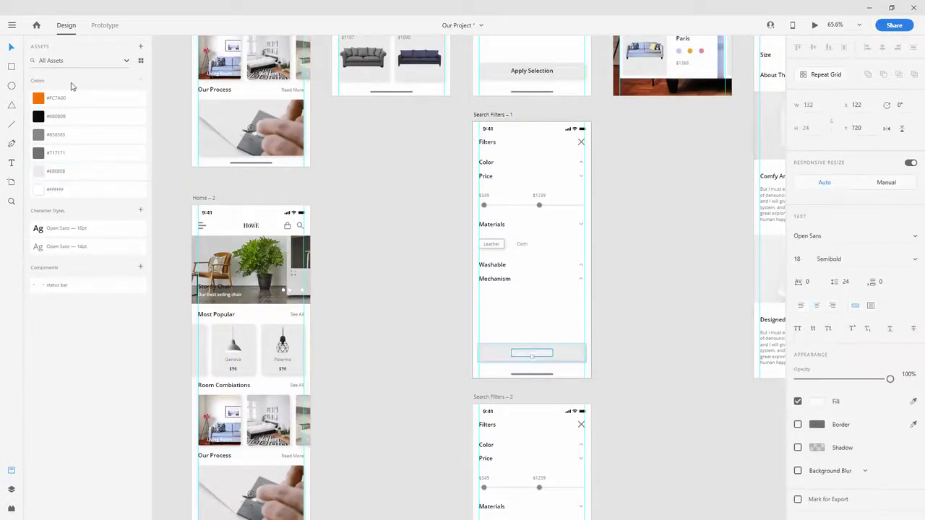
pyautogui.click(43, 116)
pyautogui.click(617, 286)
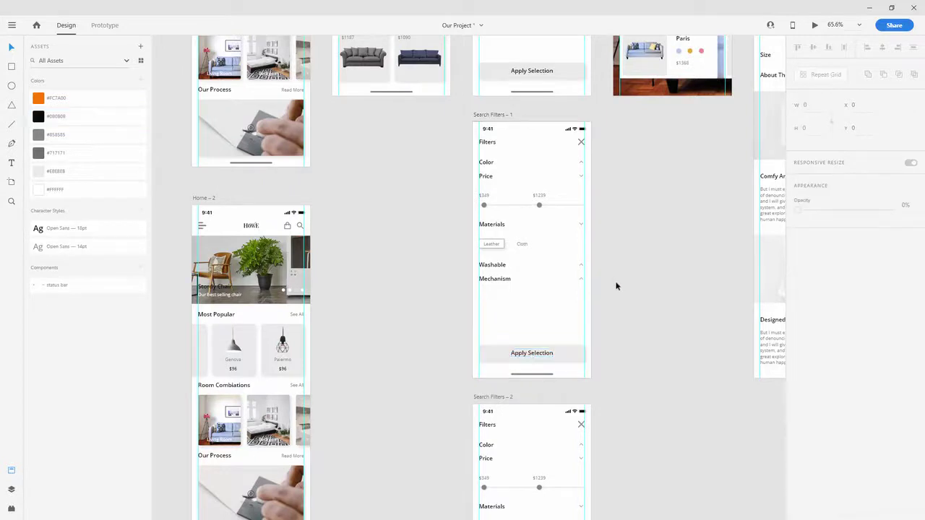
# Step: Flip the Price section's down_arrow on the original Search Filters artboard vertically so that it points up
pyautogui.scroll(-3, 424, 255)
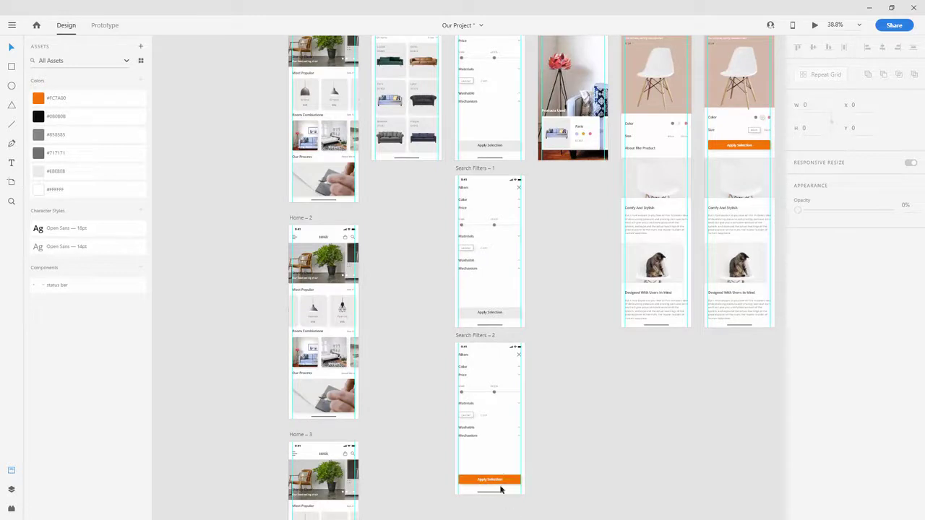
pyautogui.scroll(3, 446, 228)
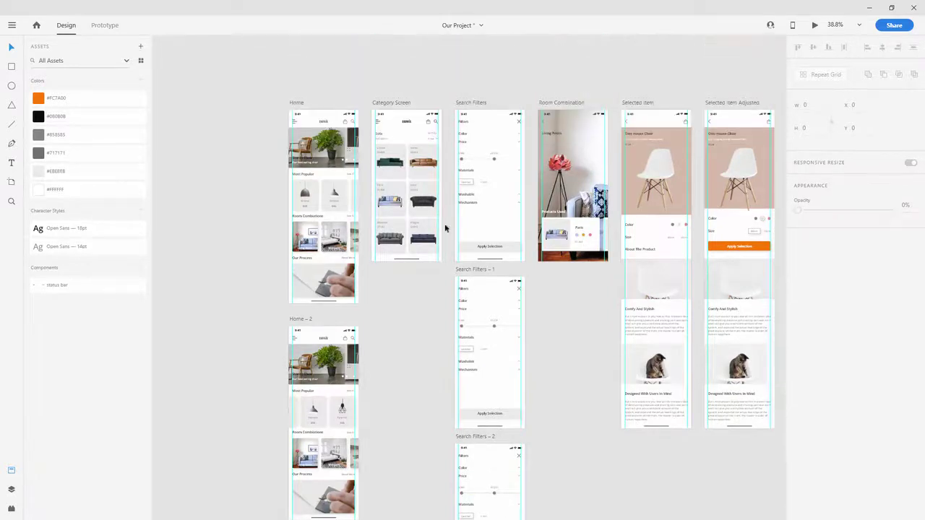
pyautogui.scroll(5, 561, 165)
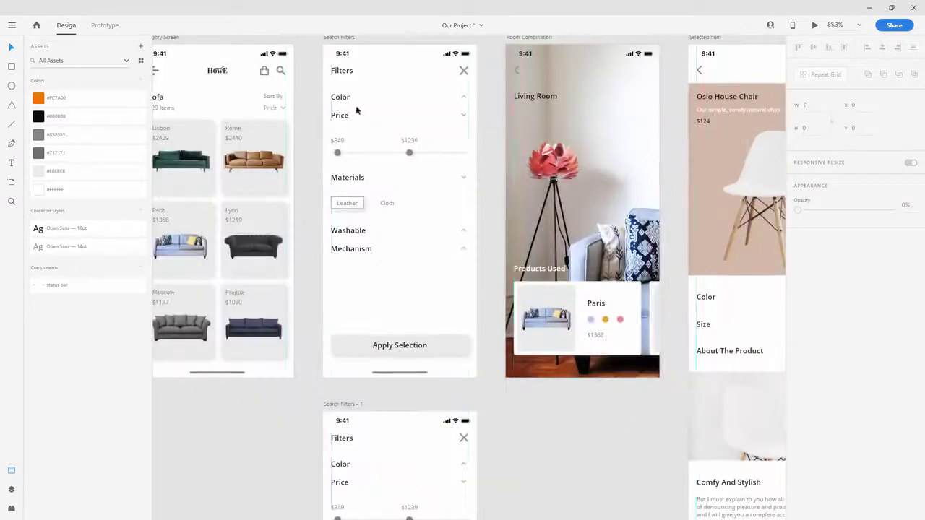
pyautogui.scroll(2, 357, 138)
pyautogui.scroll(3, 316, 148)
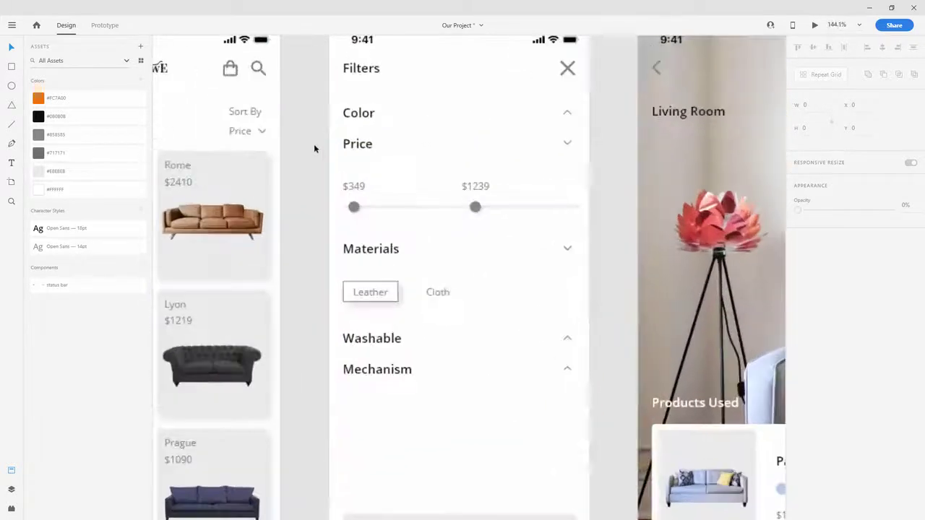
pyautogui.click(362, 146)
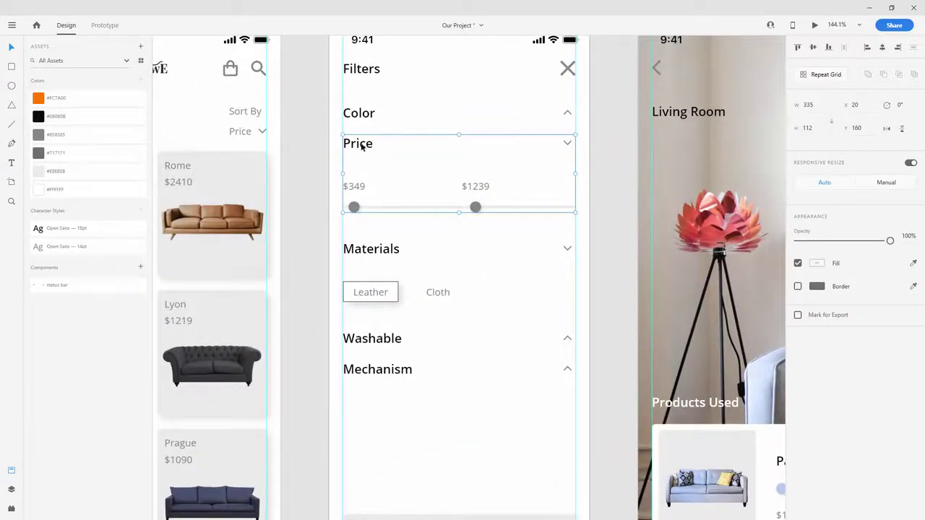
pyautogui.click(11, 491)
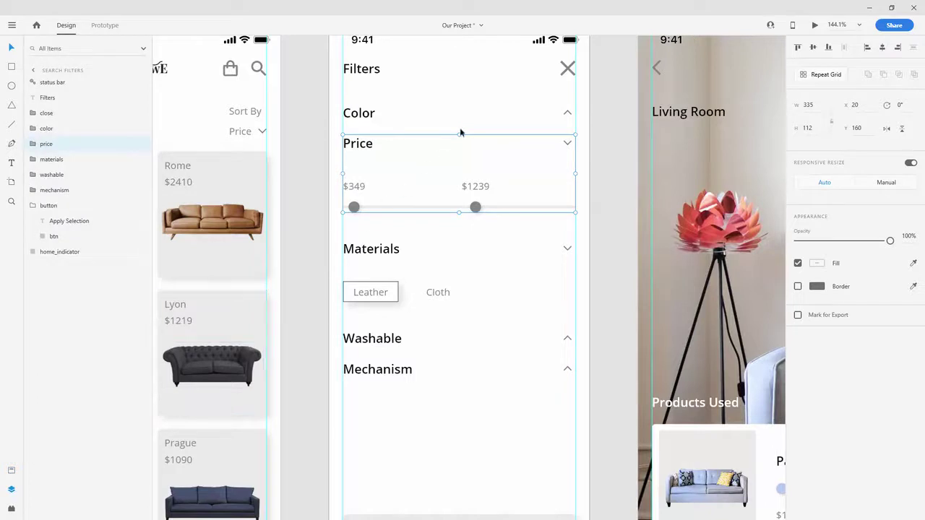
pyautogui.scroll(2, 460, 129)
pyautogui.click(31, 148)
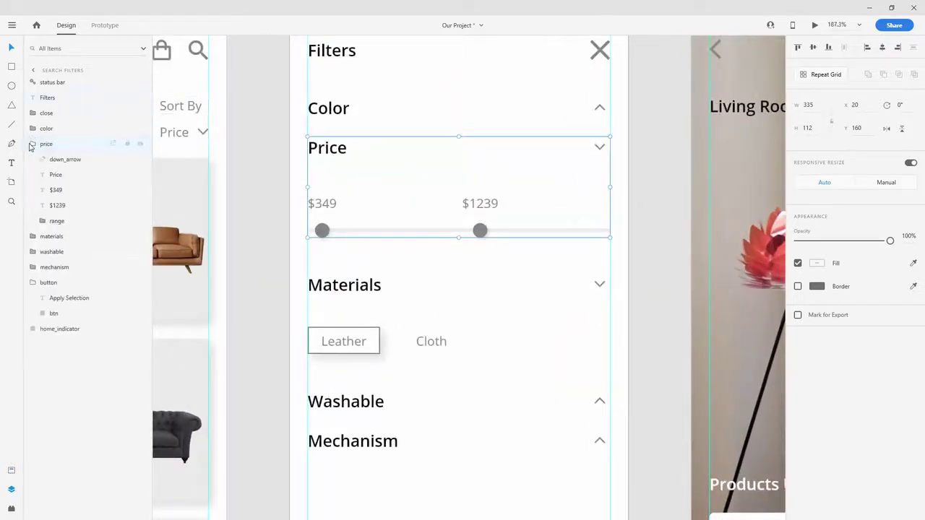
pyautogui.click(67, 159)
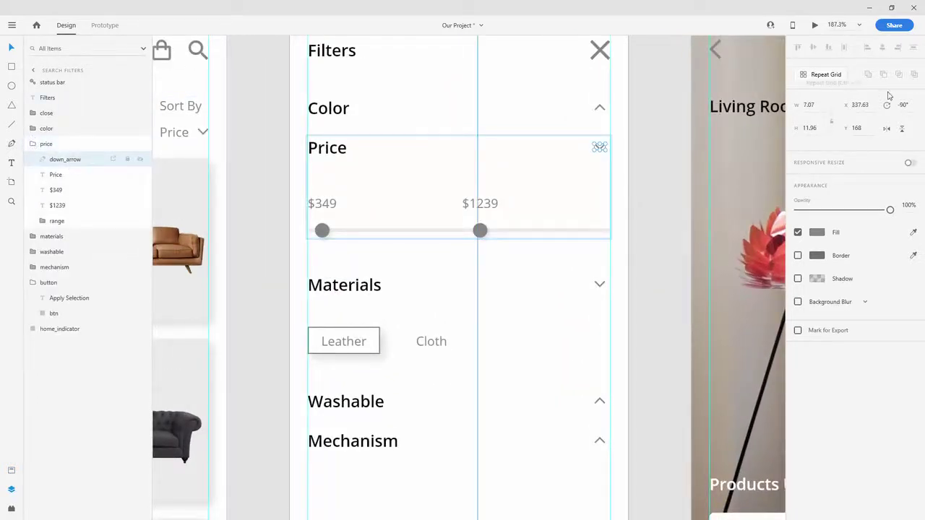
pyautogui.click(902, 128)
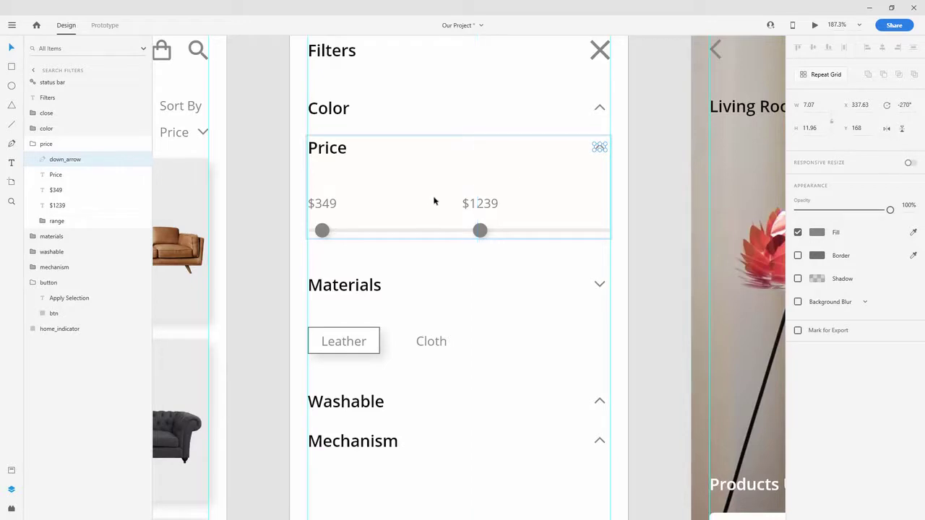
# Step: Hide the $349, $1239 and range layers in the original Search Filters artboard's price group, then collapse the group
pyautogui.click(64, 175)
pyautogui.keyDown('shift'); pyautogui.click(65, 221); pyautogui.keyUp('shift')
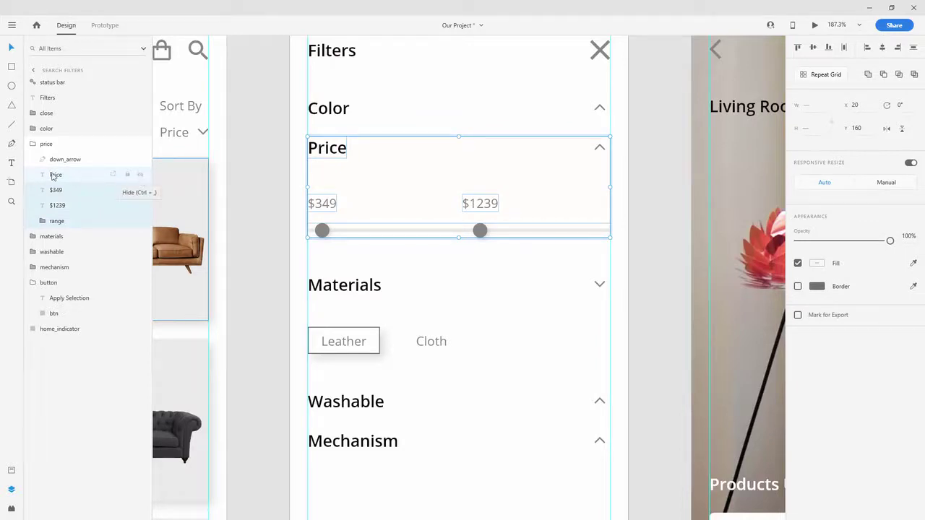
pyautogui.click(79, 191)
pyautogui.click(141, 190)
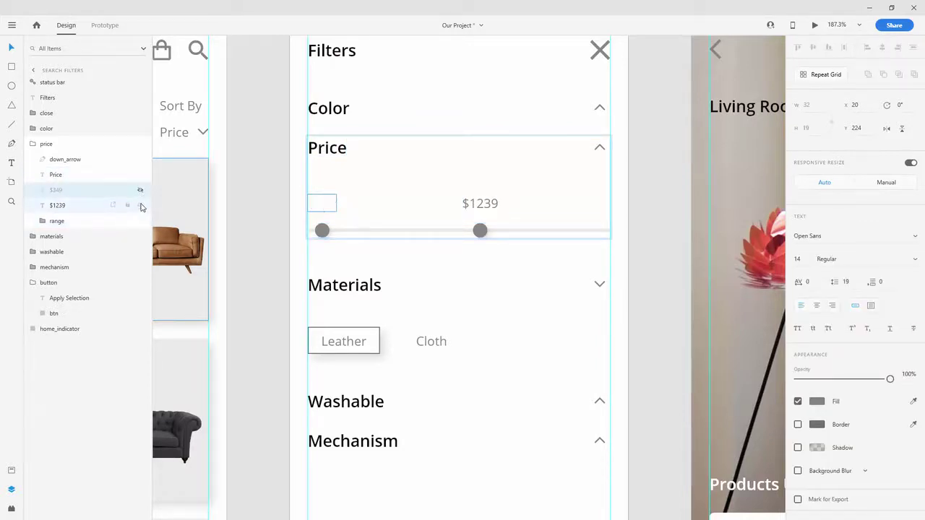
pyautogui.click(140, 205)
pyautogui.click(140, 220)
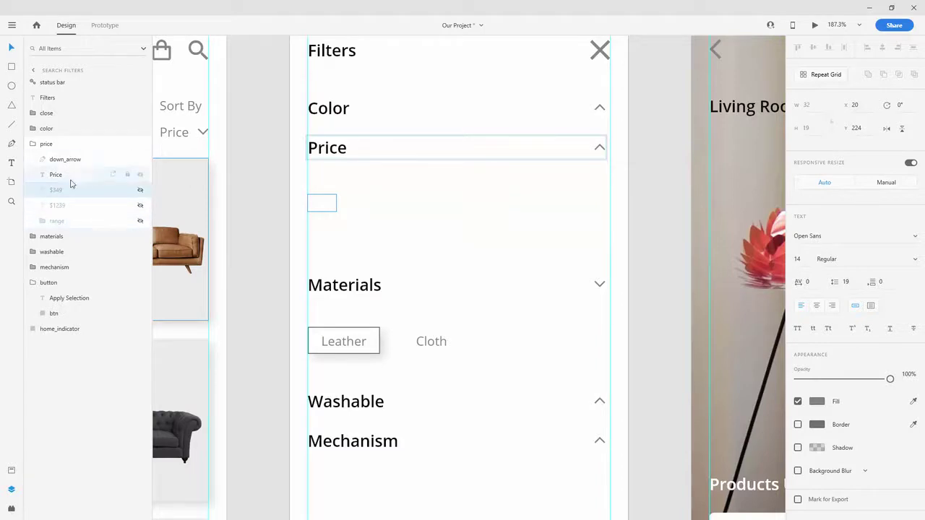
pyautogui.click(43, 144)
pyautogui.click(29, 144)
# Step: Expand the materials group and move its down_arrow layer directly below the Materials title layer
pyautogui.click(51, 160)
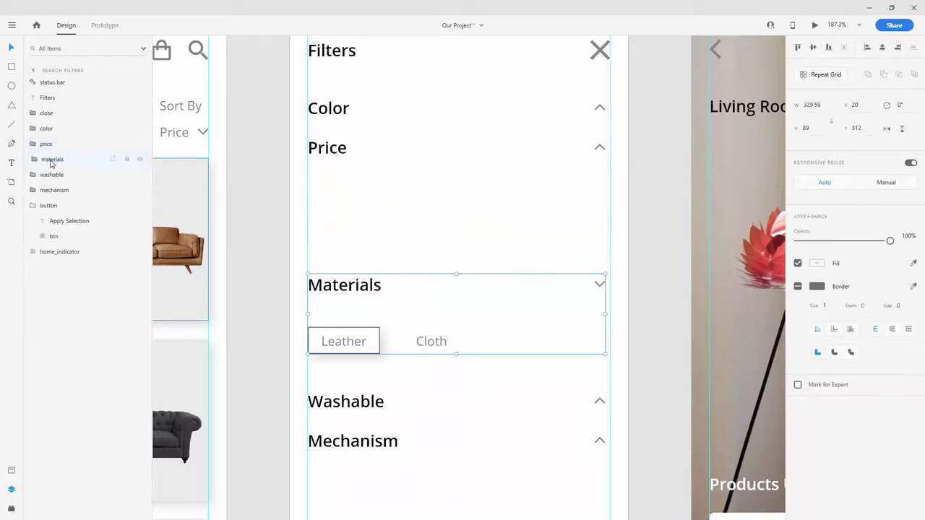
pyautogui.click(31, 161)
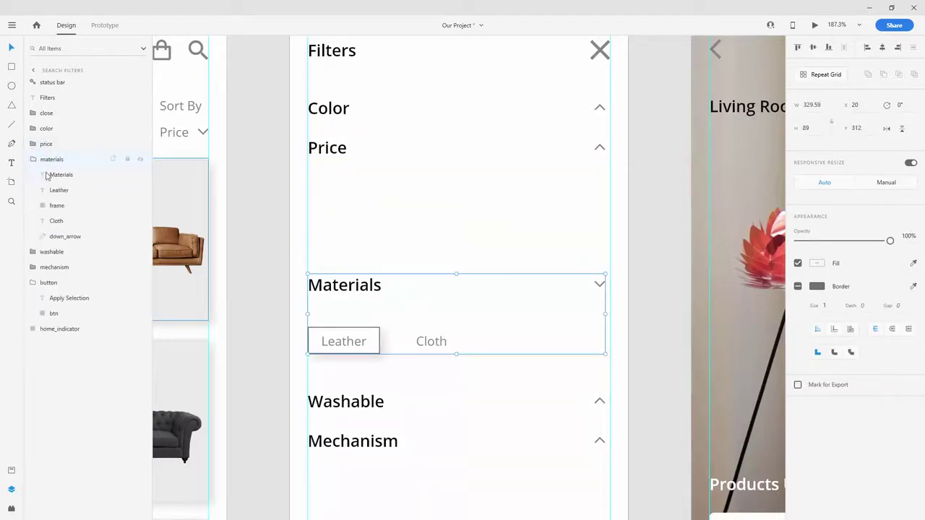
pyautogui.moveTo(71, 240); pyautogui.dragTo(78, 182)
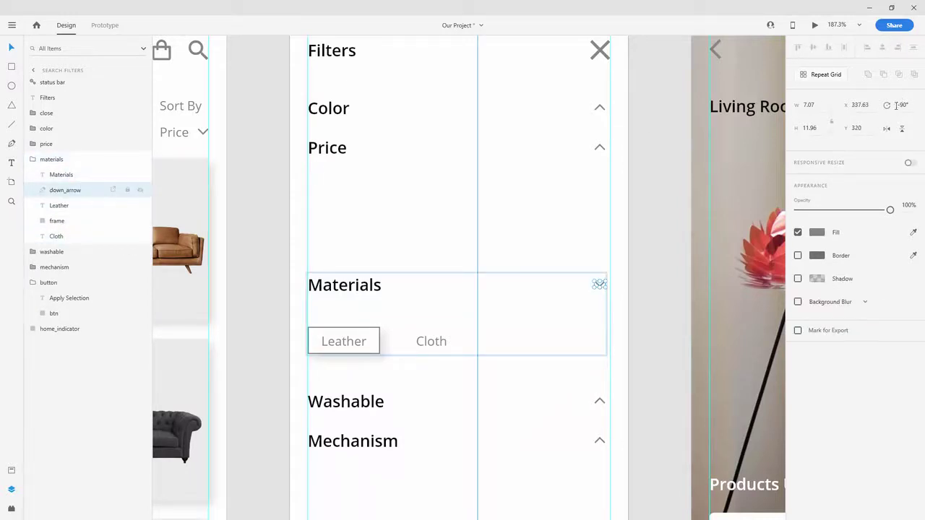
# Step: Flip the Materials down_arrow vertically on the original Search Filters artboard and move the materials group up below Price at Y 204
pyautogui.click(902, 129)
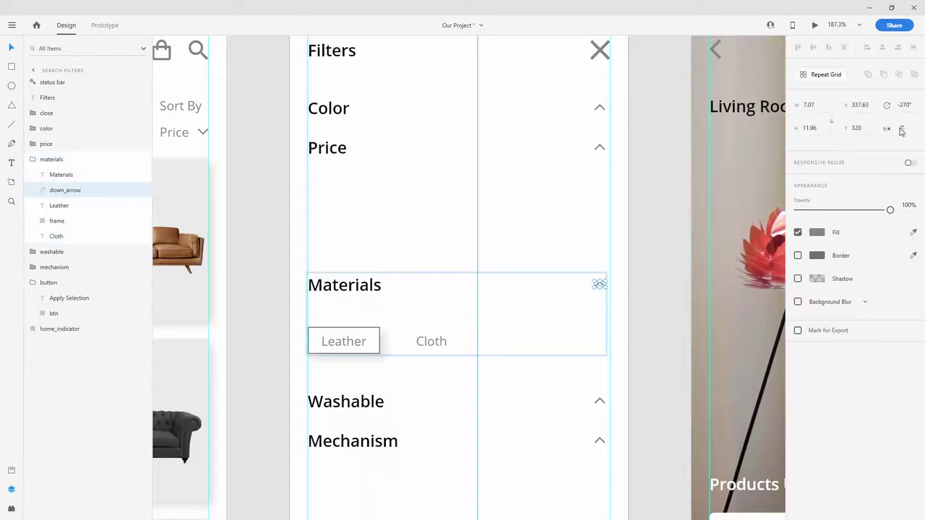
pyautogui.click(33, 163)
pyautogui.moveTo(364, 286); pyautogui.dragTo(365, 191)
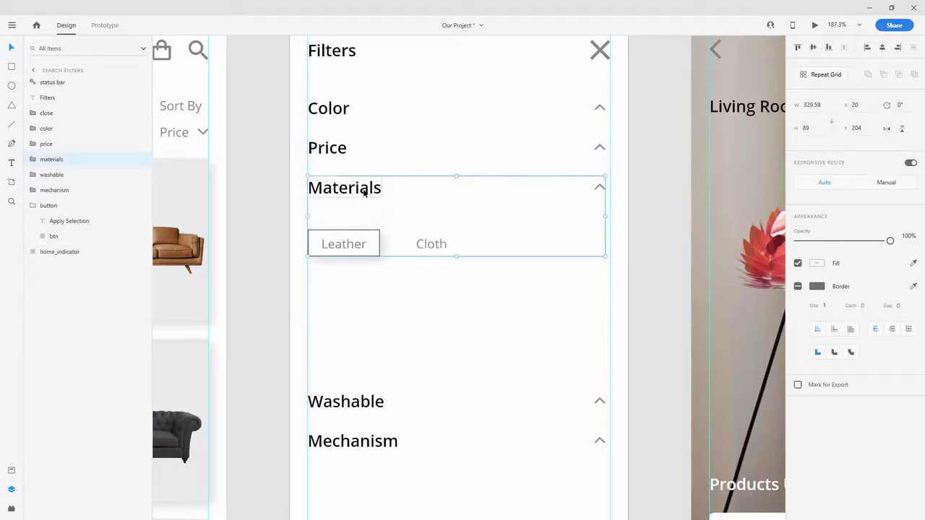
# Step: Hide the Leather, frame and Cloth layers in the original Search Filters artboard's materials group, then collapse the group
pyautogui.click(33, 160)
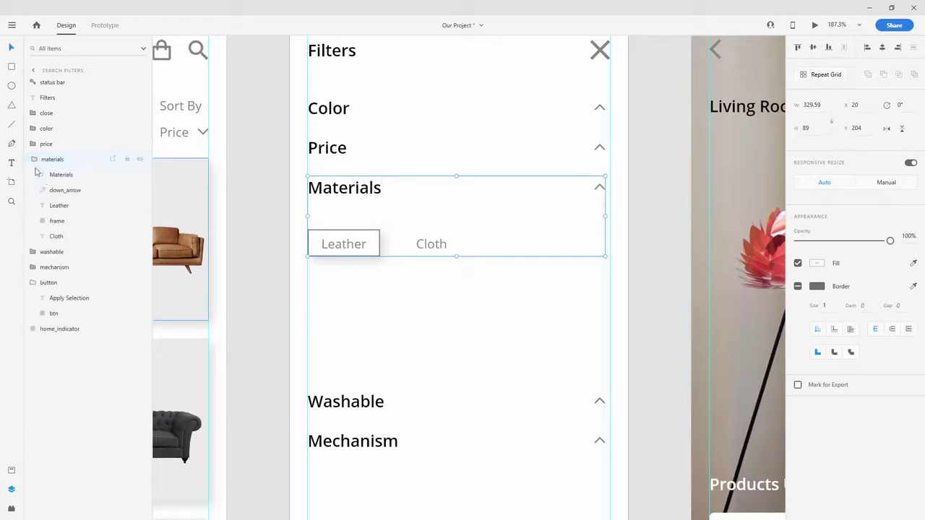
pyautogui.click(140, 207)
pyautogui.click(140, 221)
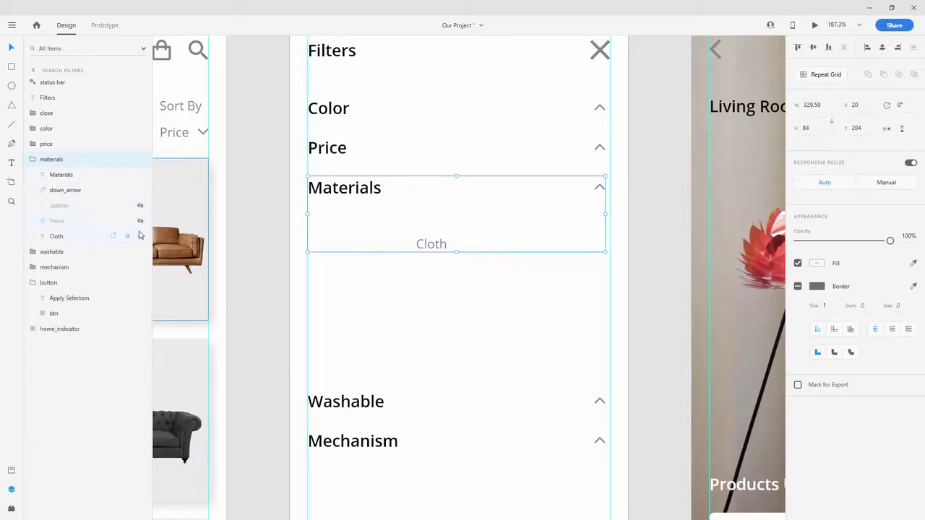
pyautogui.click(140, 237)
pyautogui.click(32, 160)
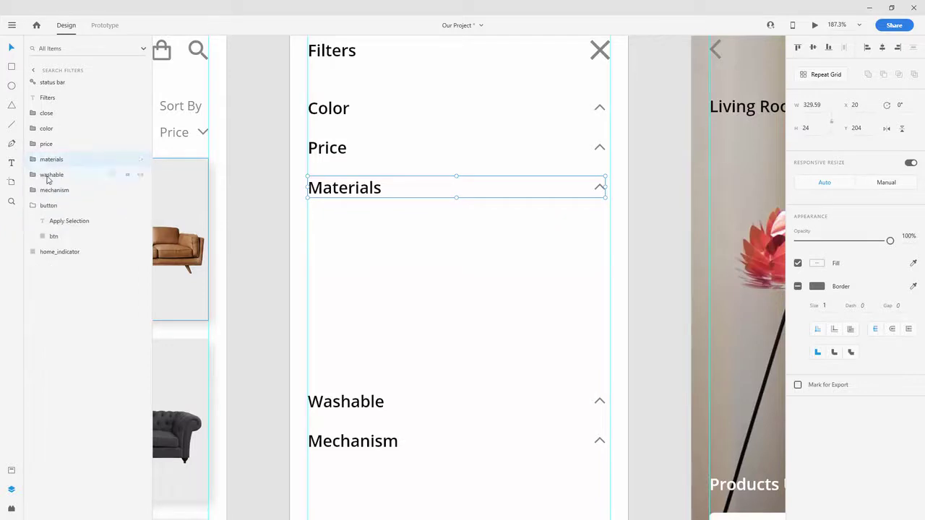
# Step: Move the washable and mechanism groups together up below the Materials heading on the original Search Filters artboard, keeping the same heading spacing
pyautogui.click(47, 176)
pyautogui.scroll(-3, 421, 279)
pyautogui.doubleClick(383, 355)
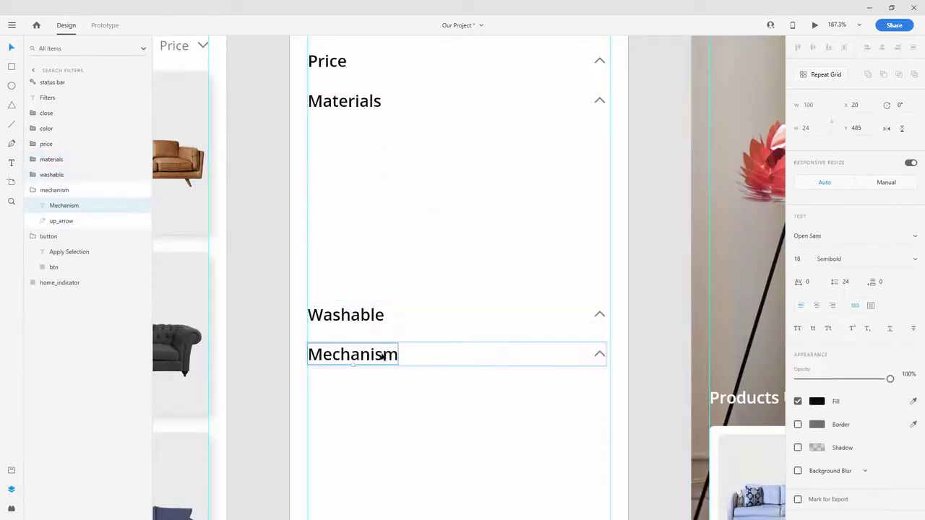
pyautogui.click(32, 190)
pyautogui.click(48, 205)
pyautogui.click(32, 205)
pyautogui.click(332, 326)
pyautogui.keyDown('shift'); pyautogui.click(355, 353); pyautogui.keyUp('shift')
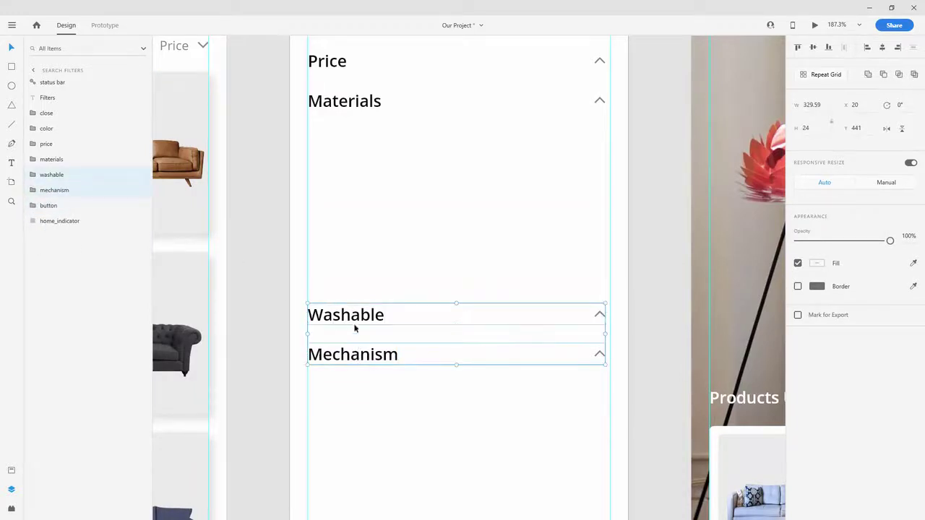
pyautogui.moveTo(355, 325); pyautogui.dragTo(362, 140)
pyautogui.click(351, 226)
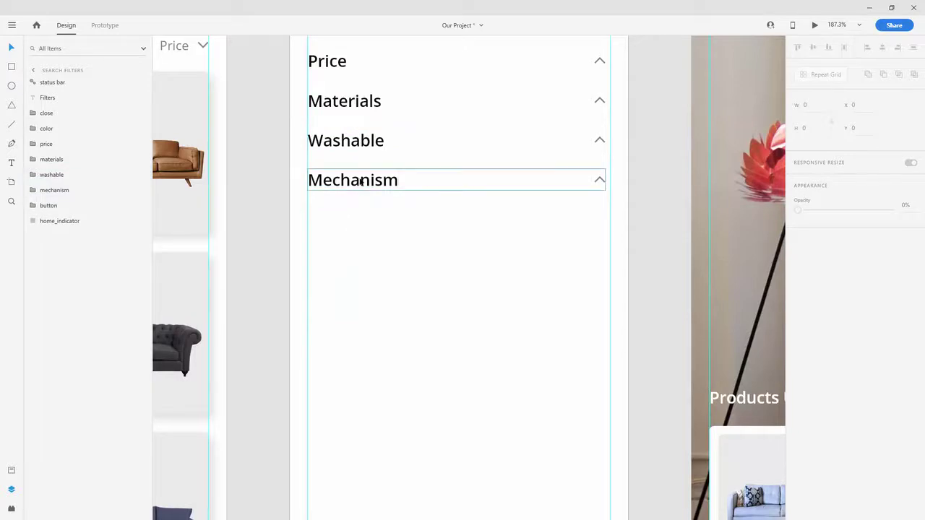
pyautogui.moveTo(357, 182); pyautogui.dragTo(364, 182)
pyautogui.click(361, 212)
# Step: Hide the frame layer around Leather in the materials group on Search Filters – 1, then collapse the group
pyautogui.scroll(-4, 363, 218)
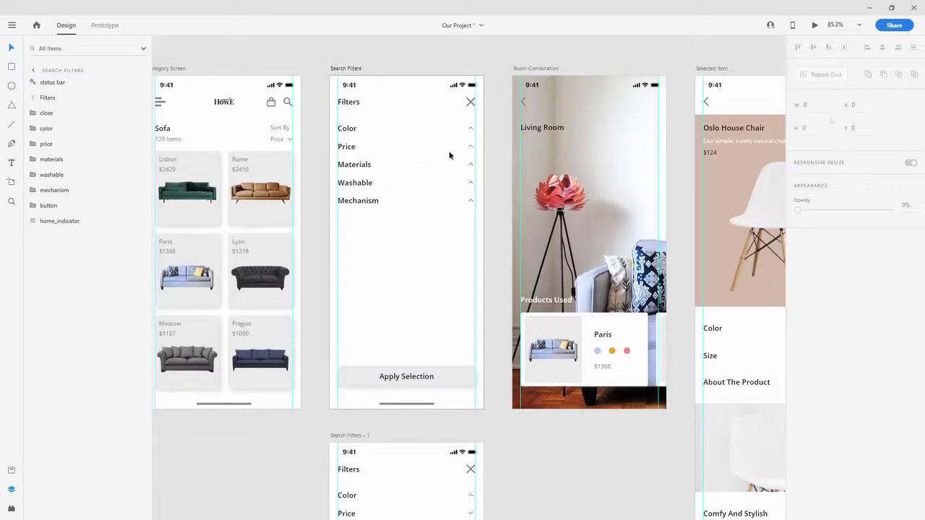
pyautogui.scroll(-1, 449, 156)
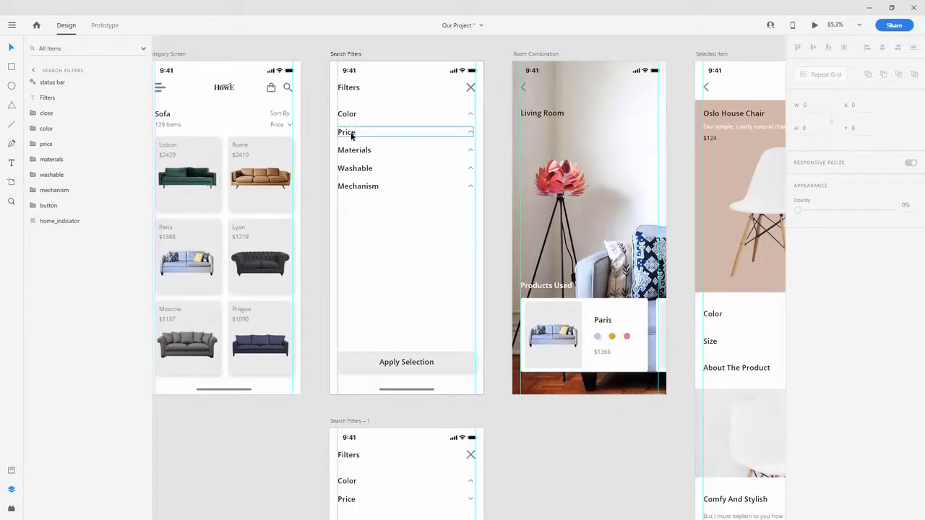
pyautogui.scroll(-6, 438, 371)
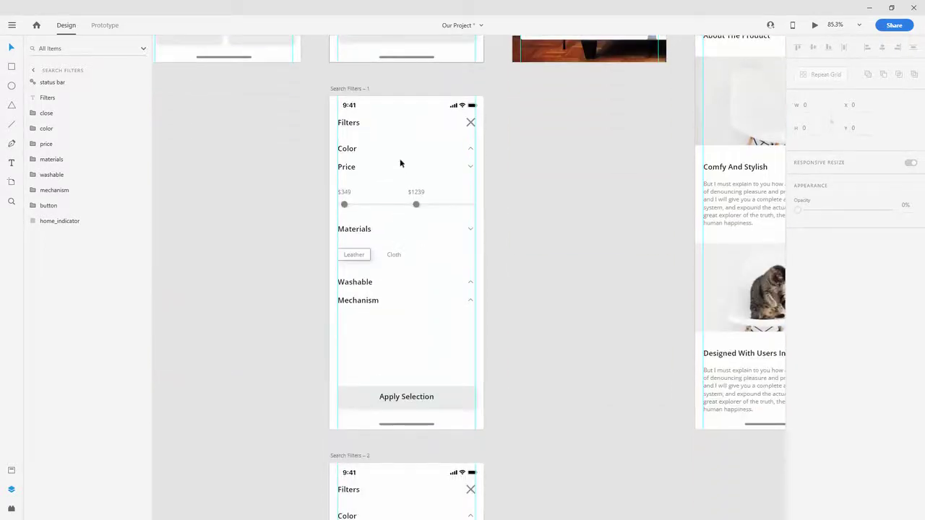
pyautogui.scroll(5, 366, 253)
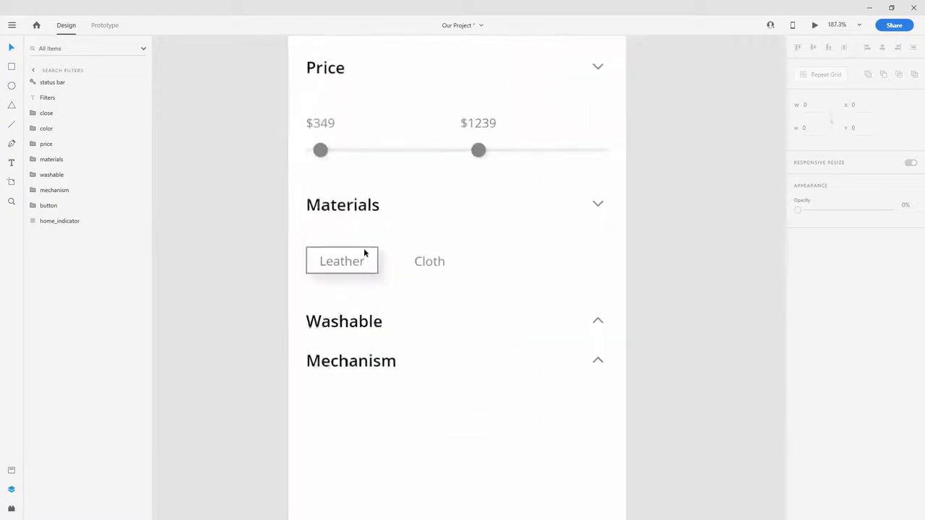
pyautogui.doubleClick(375, 250)
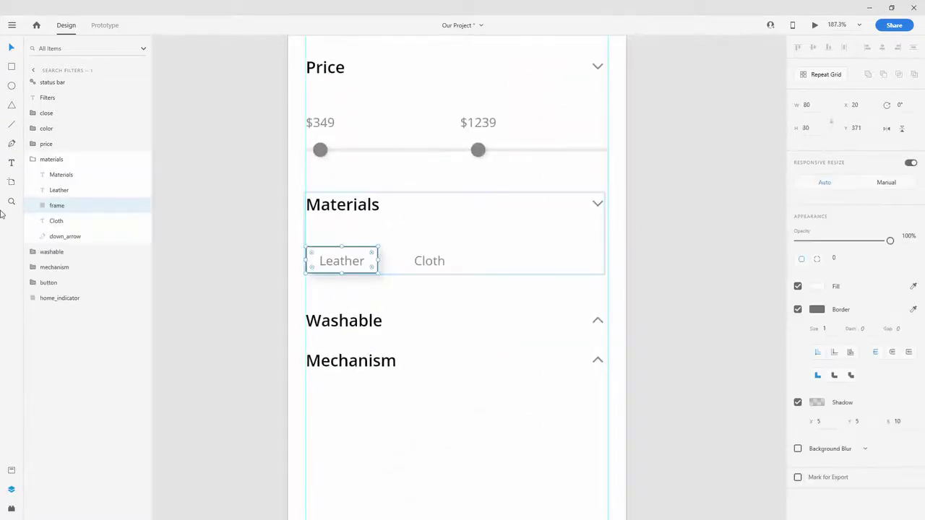
pyautogui.click(141, 208)
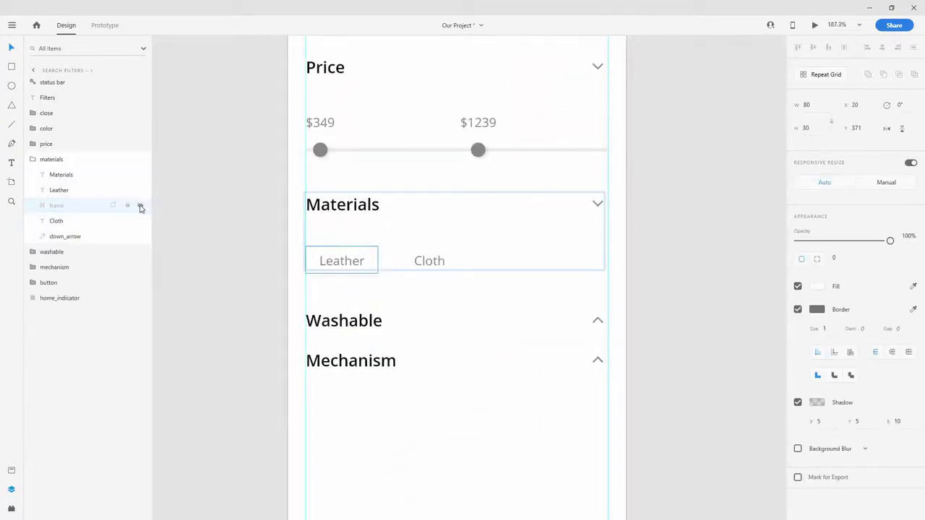
pyautogui.click(422, 296)
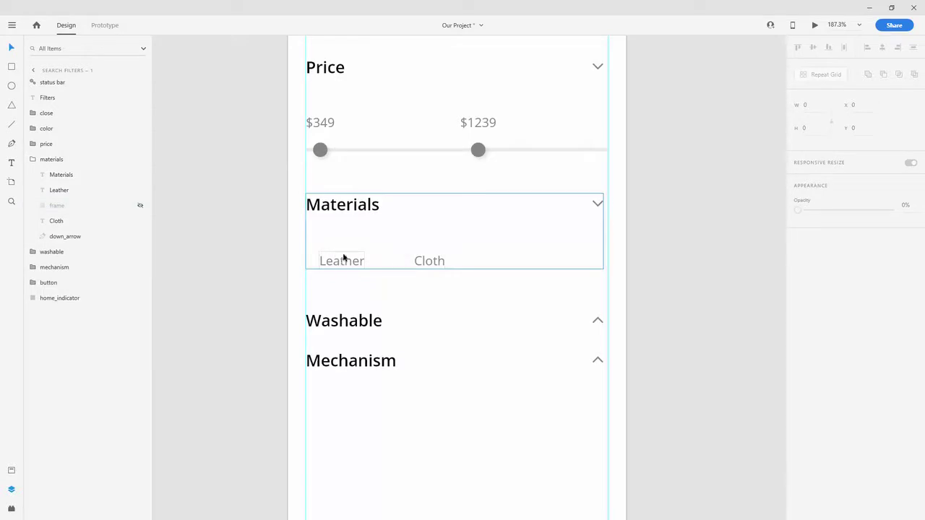
pyautogui.click(32, 163)
# Step: Duplicate the Search Filters – 2 artboard and place the copy directly below it
pyautogui.scroll(-3, 441, 233)
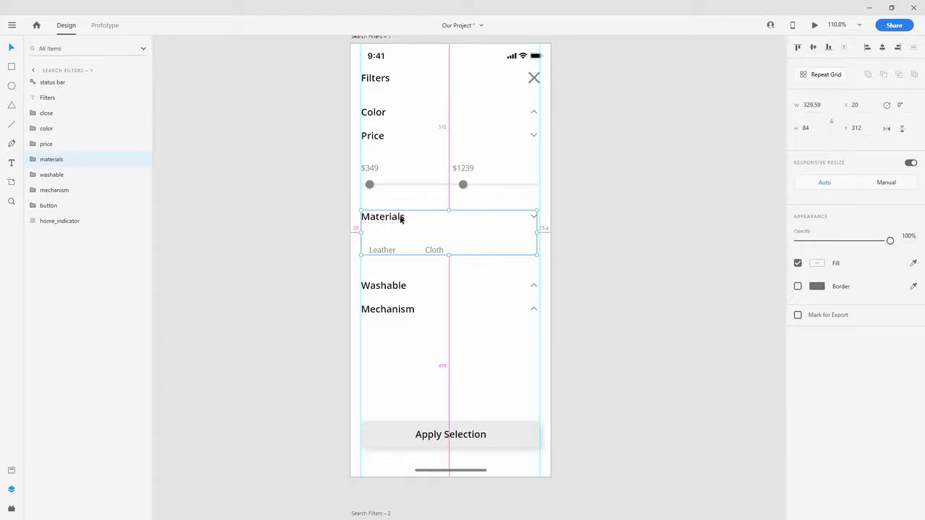
pyautogui.scroll(-5, 402, 219)
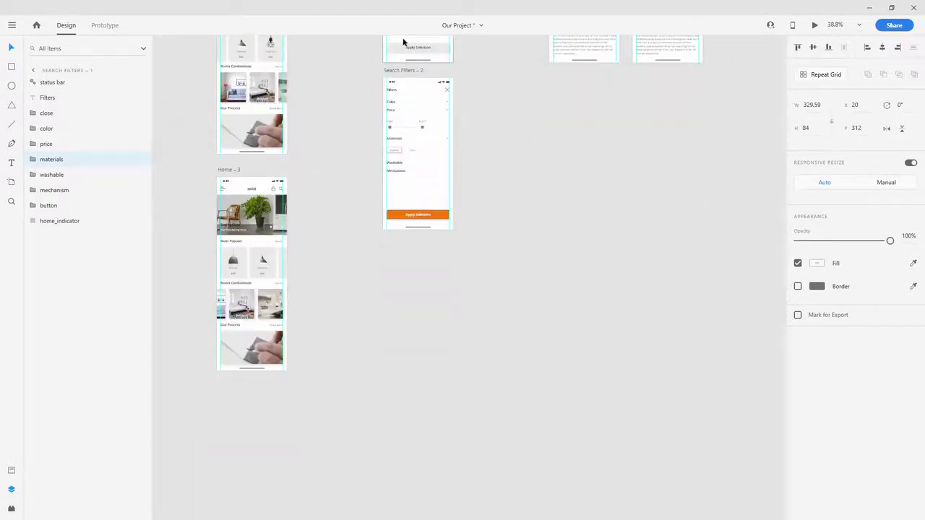
pyautogui.moveTo(404, 69); pyautogui.dragTo(403, 240)
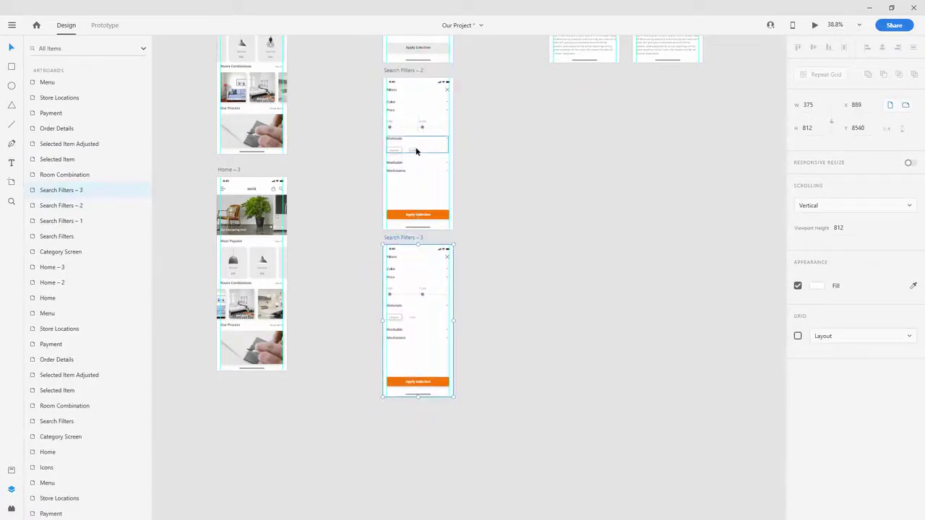
# Step: Give the Apply Selection button on Search Filters – 2 the saved light gray fill and a black label
pyautogui.scroll(2, 417, 166)
pyautogui.keyDown('ctrl'); pyautogui.scroll(5, 415, 195); pyautogui.keyUp('ctrl')
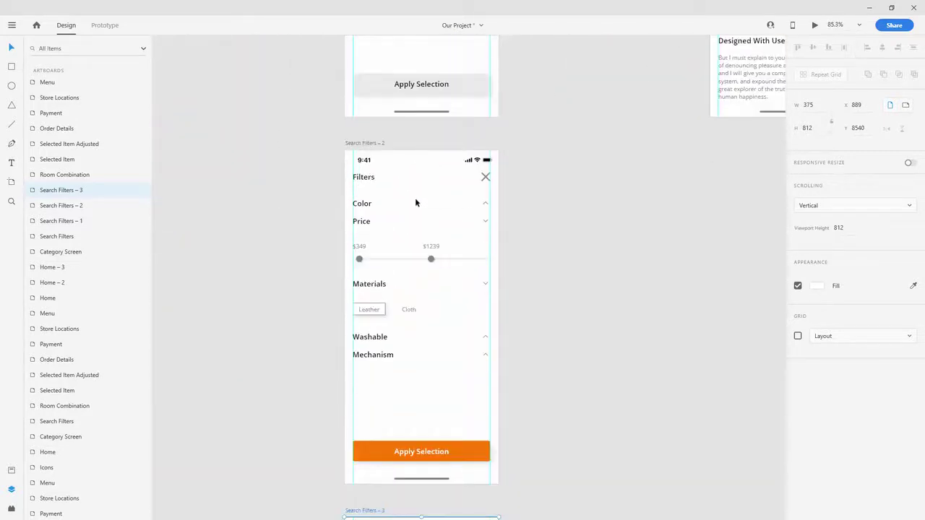
pyautogui.scroll(-6, 417, 200)
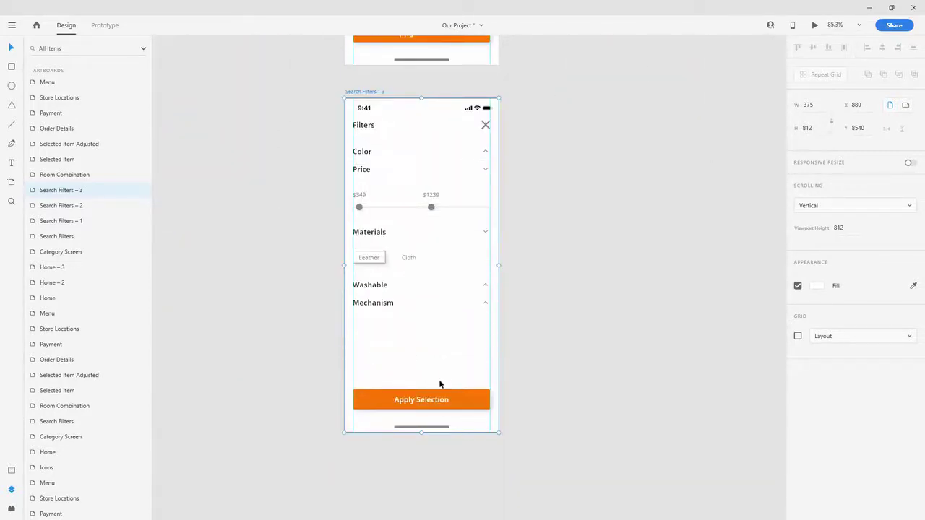
pyautogui.scroll(5, 437, 365)
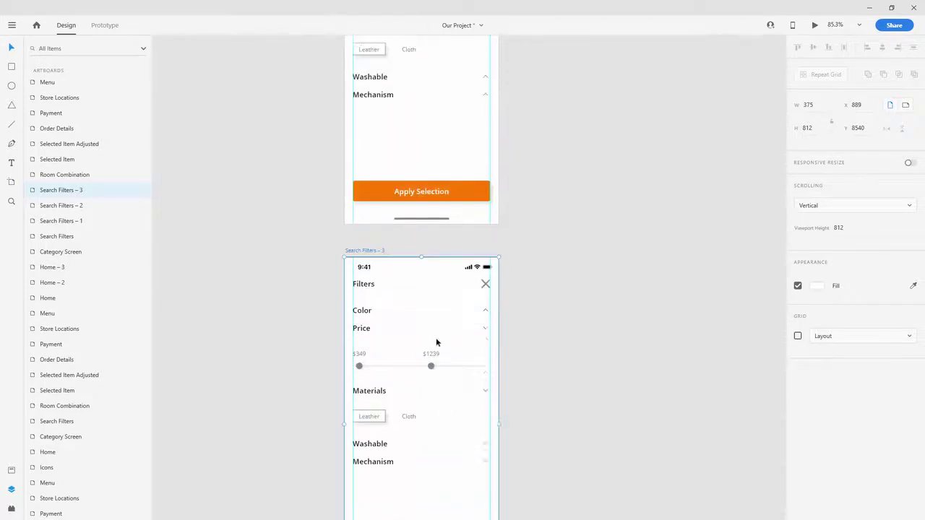
pyautogui.doubleClick(460, 338)
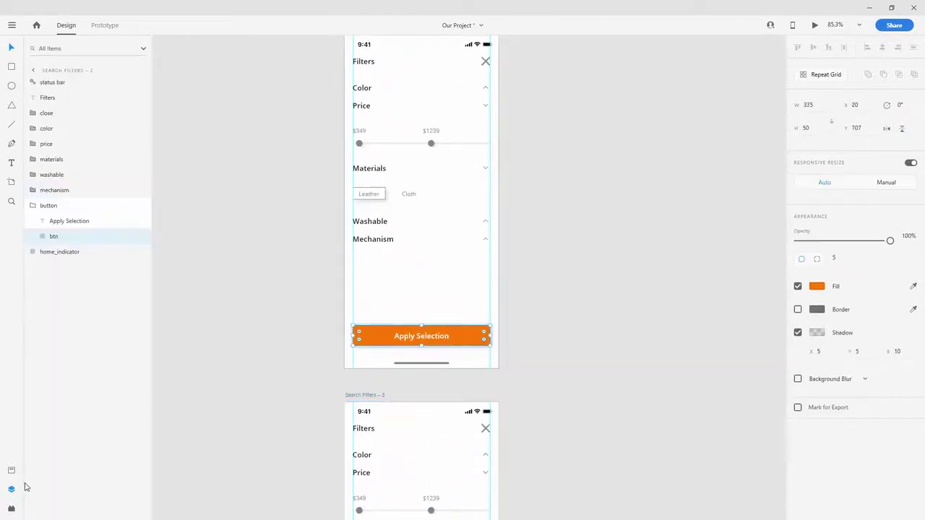
pyautogui.click(12, 470)
pyautogui.click(58, 171)
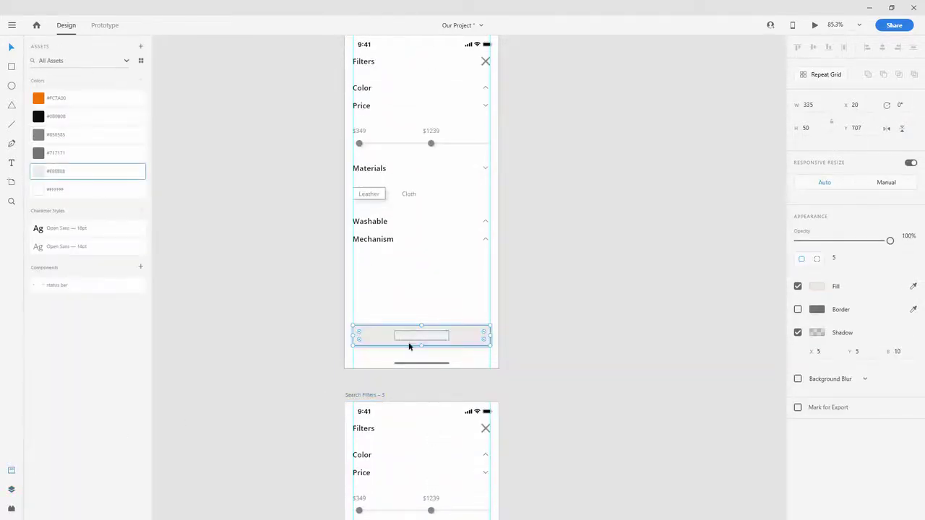
pyautogui.click(430, 338)
pyautogui.click(41, 123)
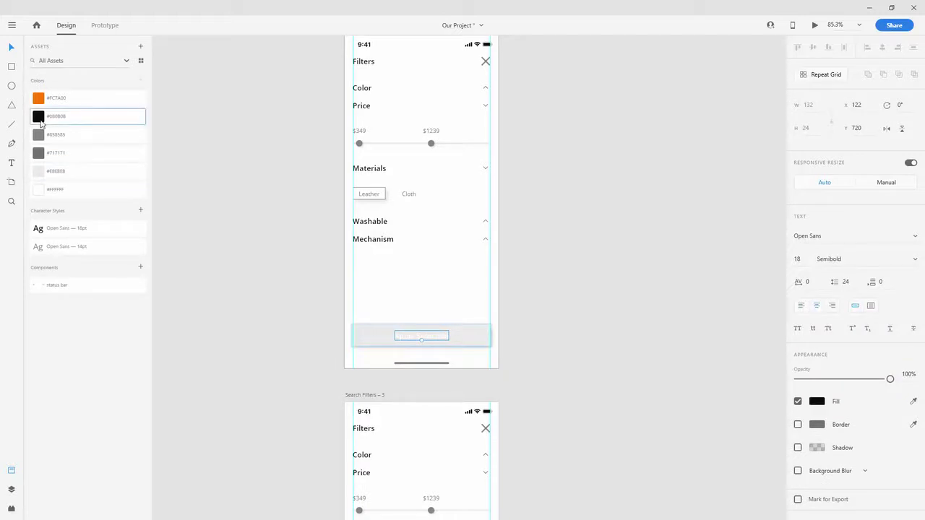
pyautogui.click(532, 214)
# Step: Move the down_arrow layer directly below the Materials title layer on Search Filters – 1 and flip the arrow vertically to point up
pyautogui.scroll(-5, 519, 213)
pyautogui.scroll(-2, 519, 213)
pyautogui.scroll(7, 514, 256)
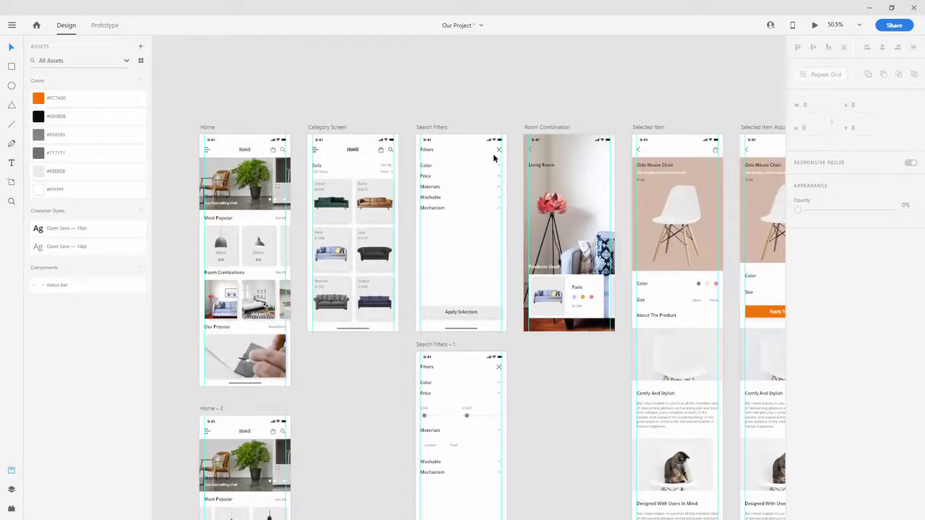
pyautogui.scroll(-5, 489, 250)
pyautogui.scroll(4, 471, 173)
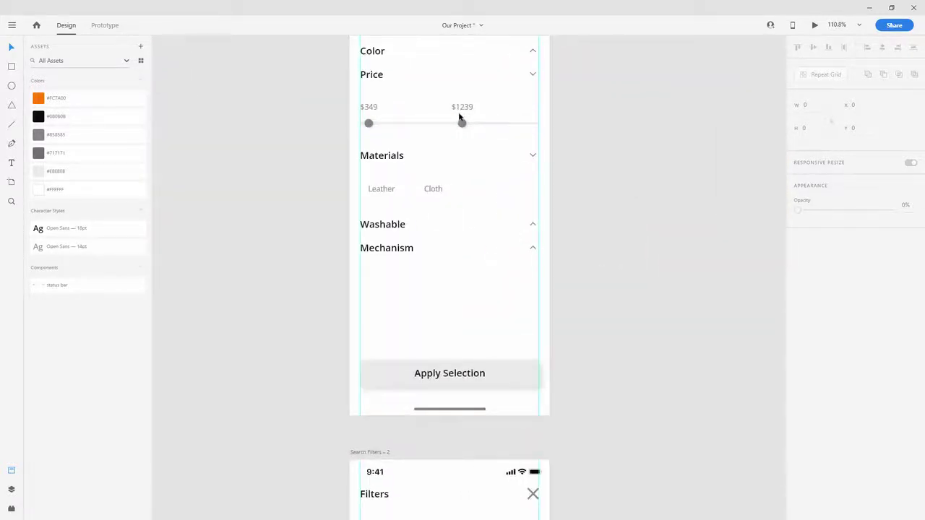
pyautogui.click(391, 159)
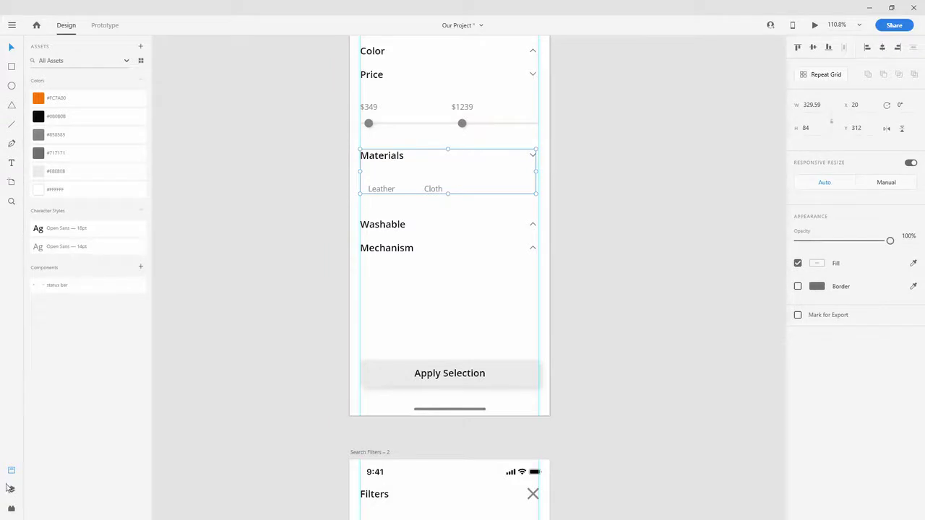
pyautogui.click(10, 489)
pyautogui.click(33, 160)
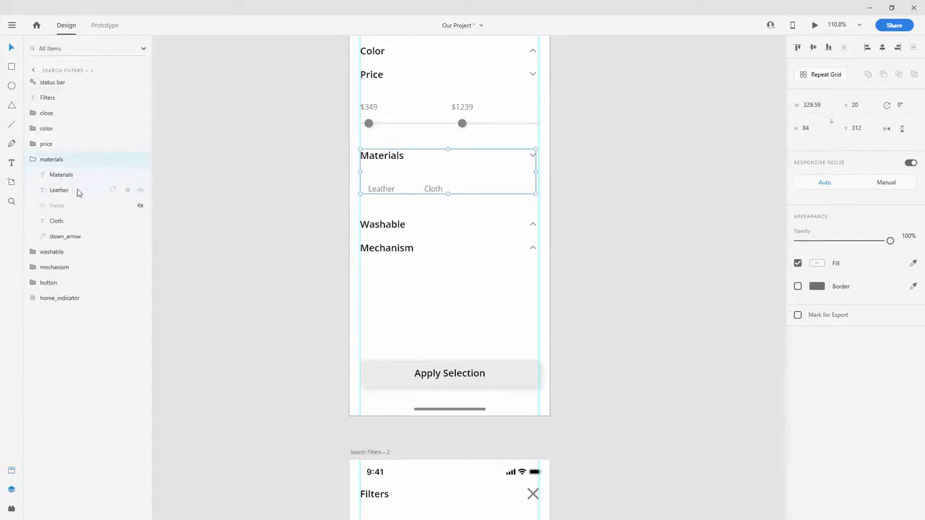
pyautogui.moveTo(71, 233); pyautogui.dragTo(86, 189)
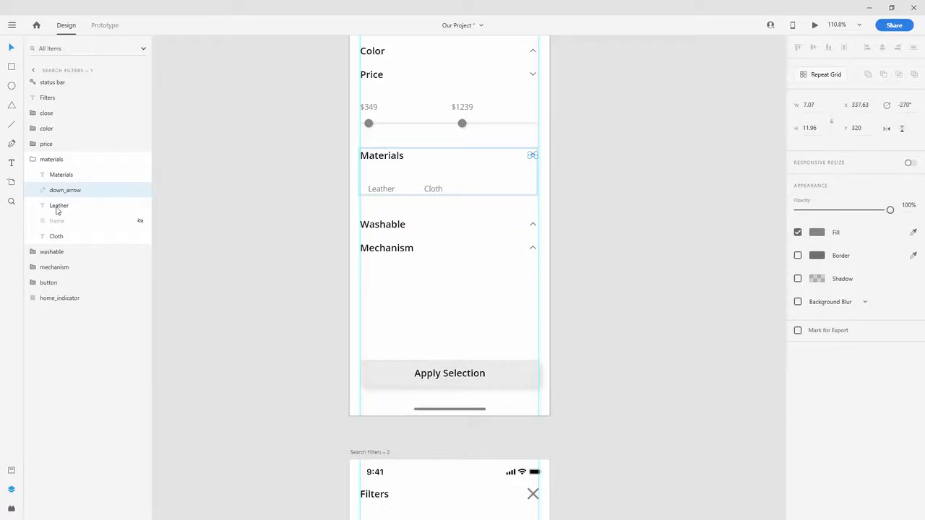
# Step: Hide the Leather and Cloth layers in the materials group on Search Filters – 1, then collapse the group
pyautogui.click(140, 206)
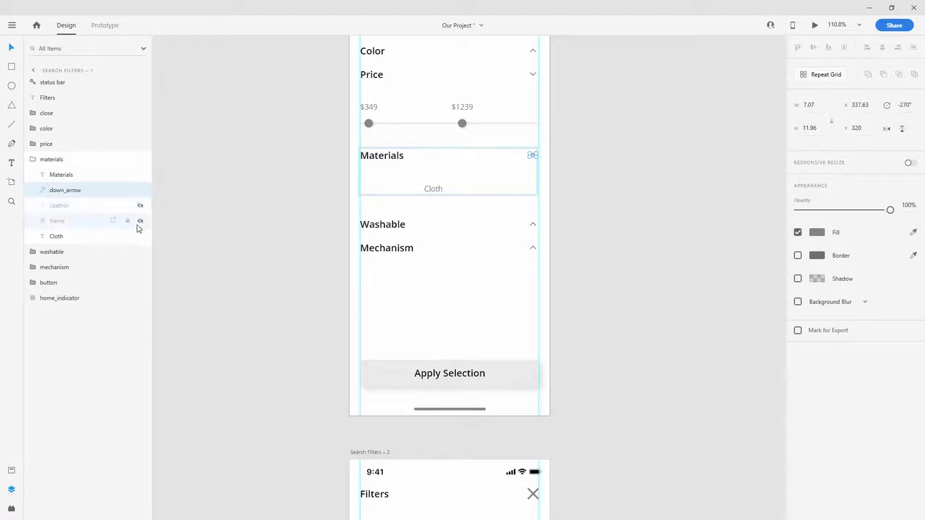
pyautogui.click(140, 236)
pyautogui.click(36, 162)
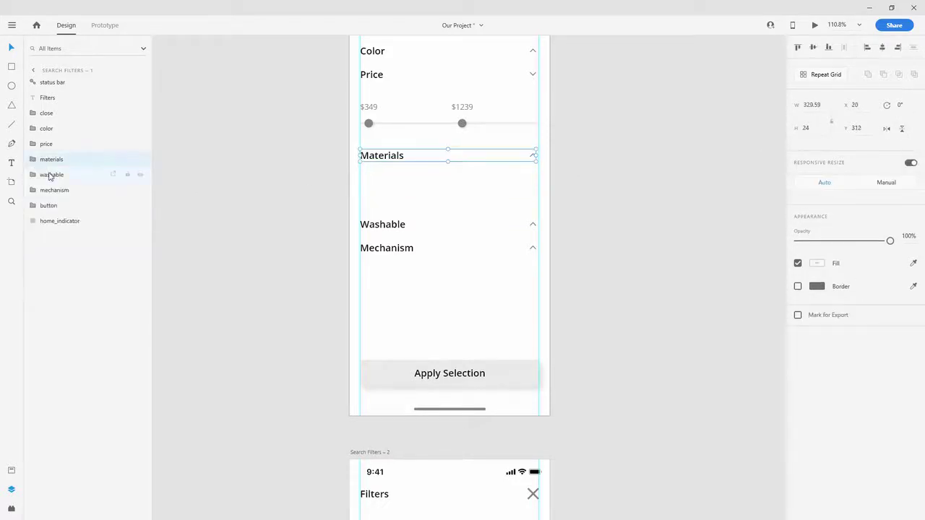
# Step: Move the washable and mechanism groups together up below the collapsed Materials heading on Search Filters – 1, matching the heading spacing
pyautogui.click(54, 175)
pyautogui.keyDown('shift'); pyautogui.click(55, 207); pyautogui.keyUp('shift')
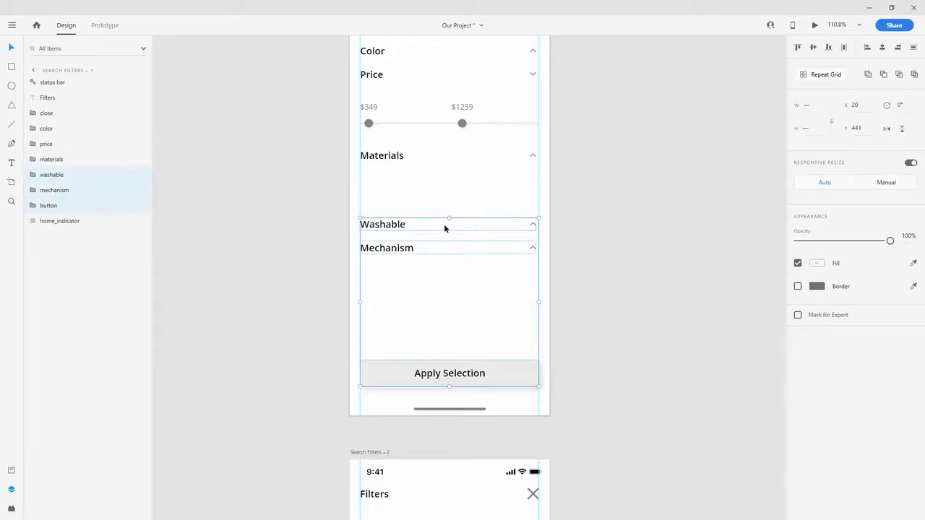
pyautogui.click(52, 176)
pyautogui.keyDown('shift'); pyautogui.click(54, 191); pyautogui.keyUp('shift')
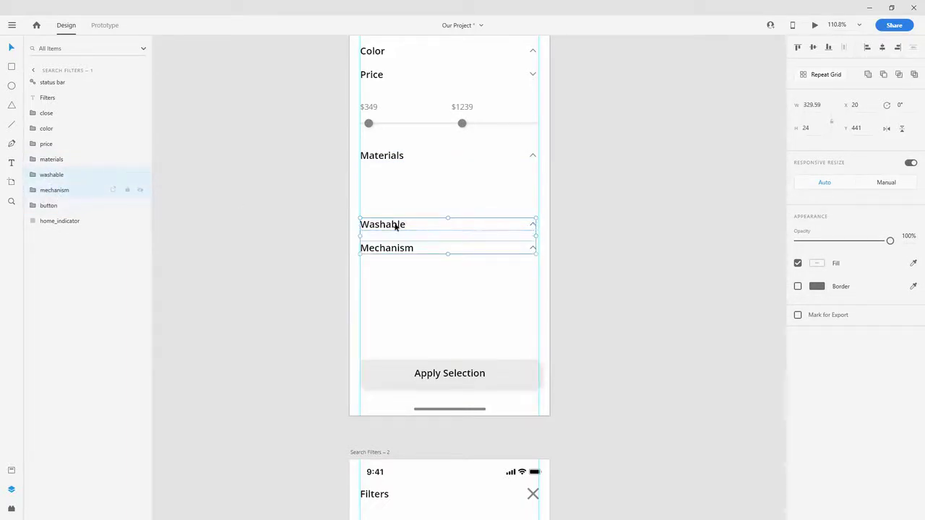
pyautogui.moveTo(396, 227); pyautogui.dragTo(396, 205)
pyautogui.click(396, 201)
pyautogui.click(394, 220)
pyautogui.scroll(-3, 396, 226)
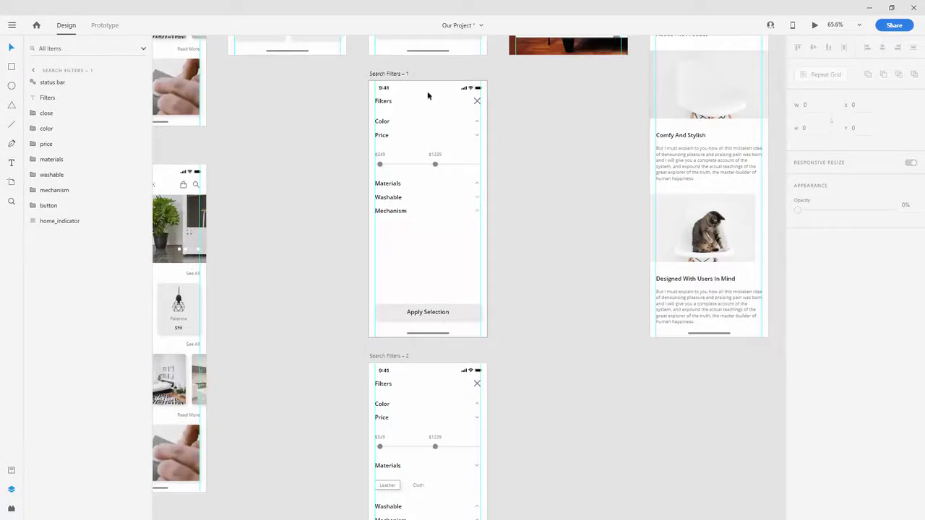
pyautogui.scroll(-8, 408, 56)
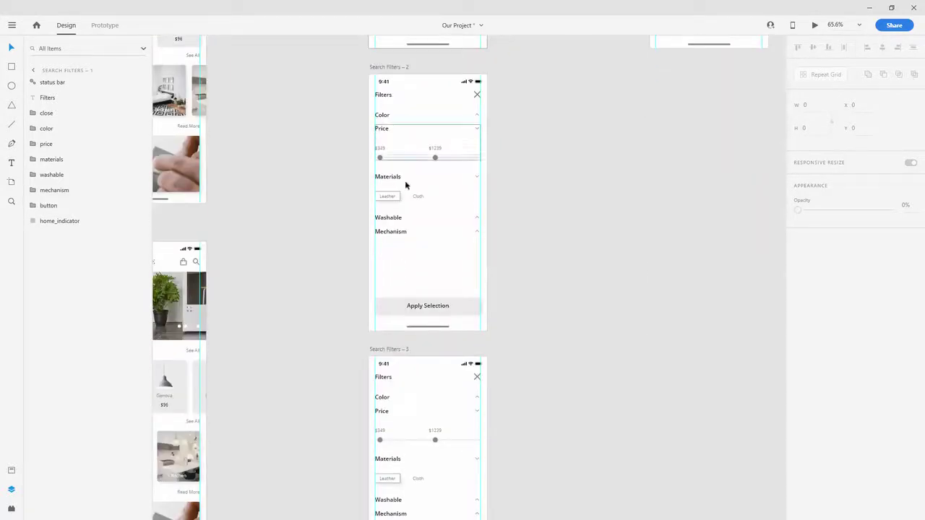
# Step: Hide the frame around the Leather option in the materials group on Search Filters – 2, then collapse the group
pyautogui.scroll(5, 390, 181)
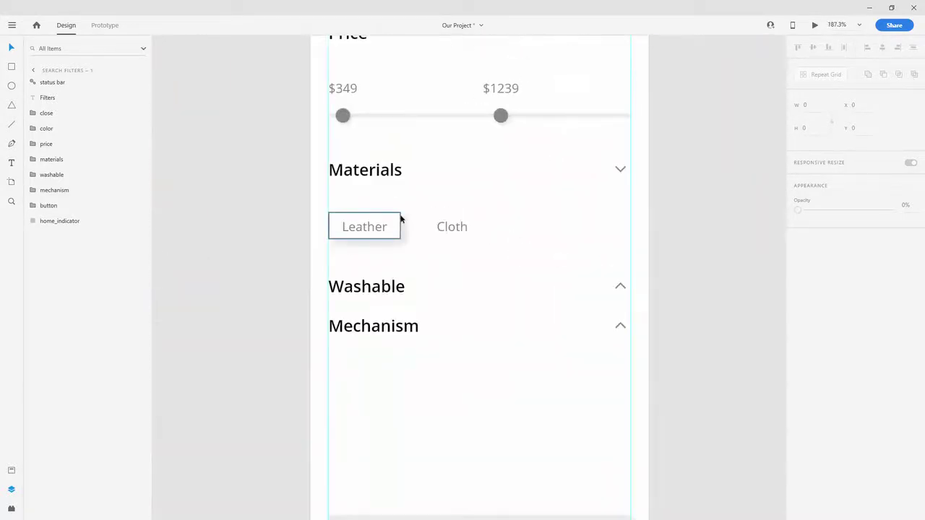
pyautogui.doubleClick(399, 219)
pyautogui.click(140, 205)
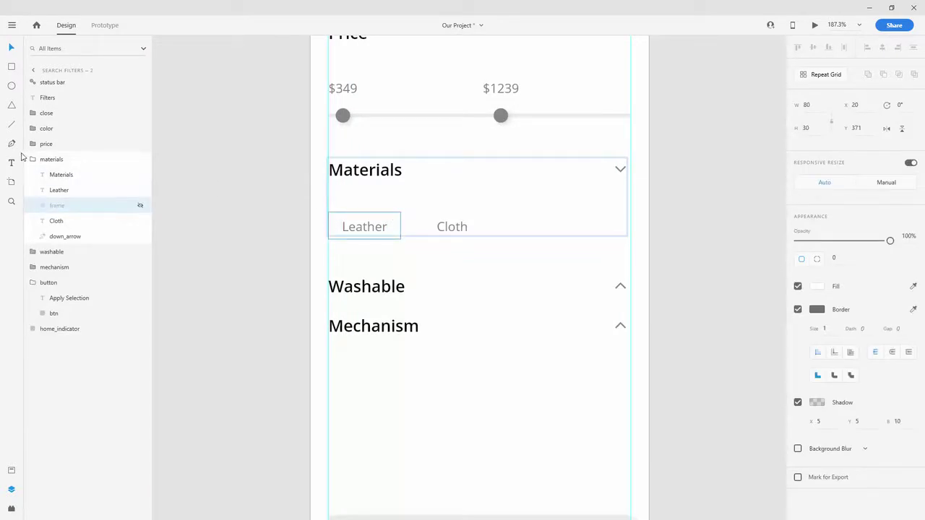
pyautogui.click(51, 159)
# Step: Check the Leather option and Apply Selection button on Search Filters – 3 and review the neighbouring artboards
pyautogui.scroll(-8, 389, 252)
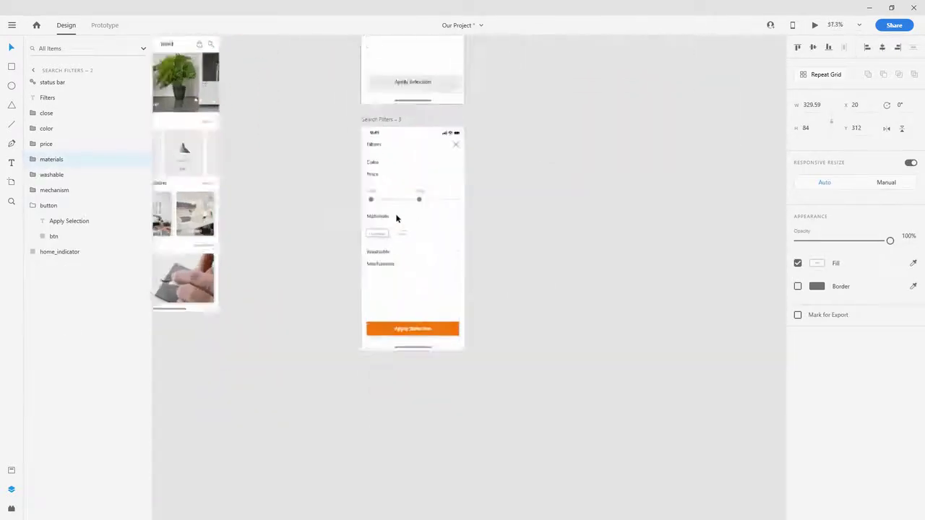
pyautogui.scroll(5, 396, 218)
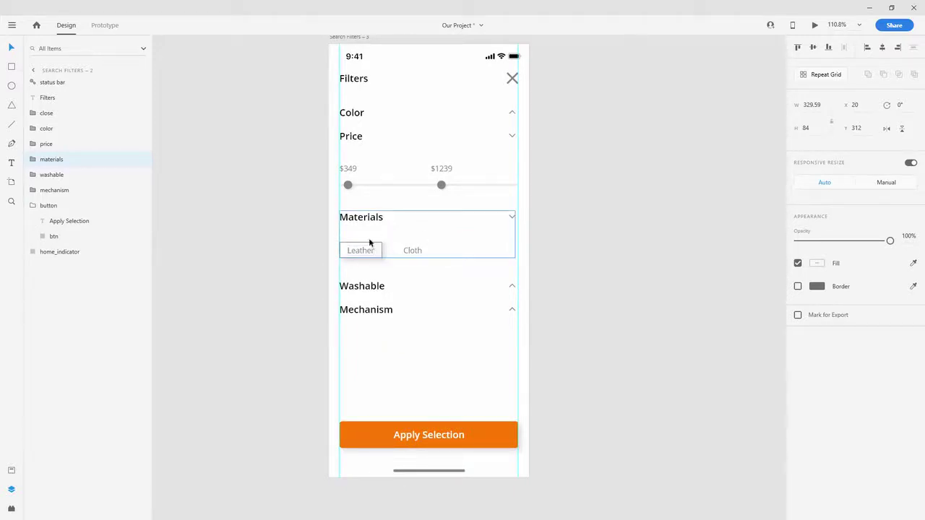
pyautogui.doubleClick(372, 249)
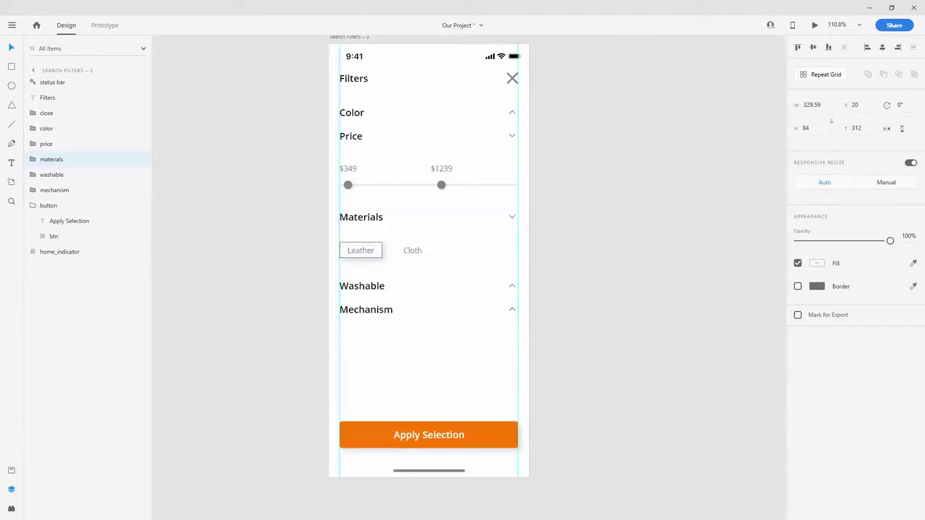
pyautogui.click(562, 146)
pyautogui.scroll(-6, 568, 154)
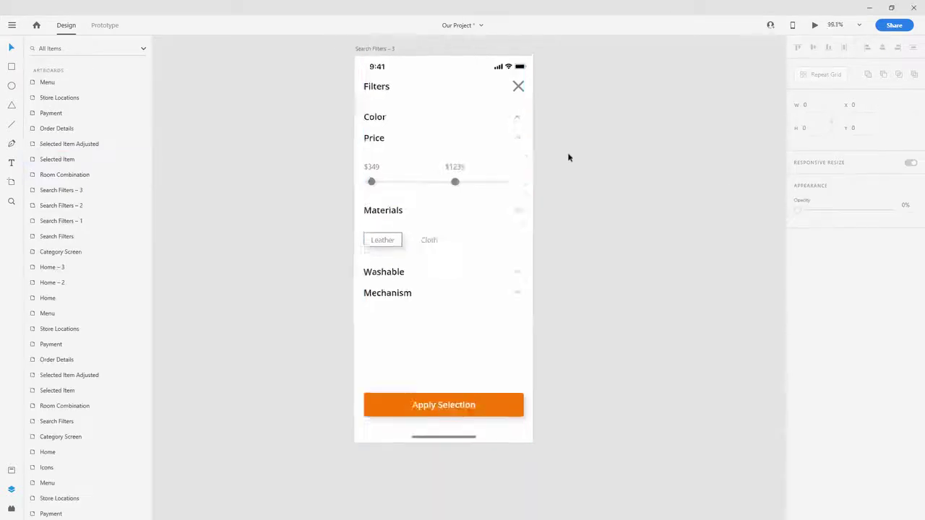
pyautogui.scroll(7, 581, 251)
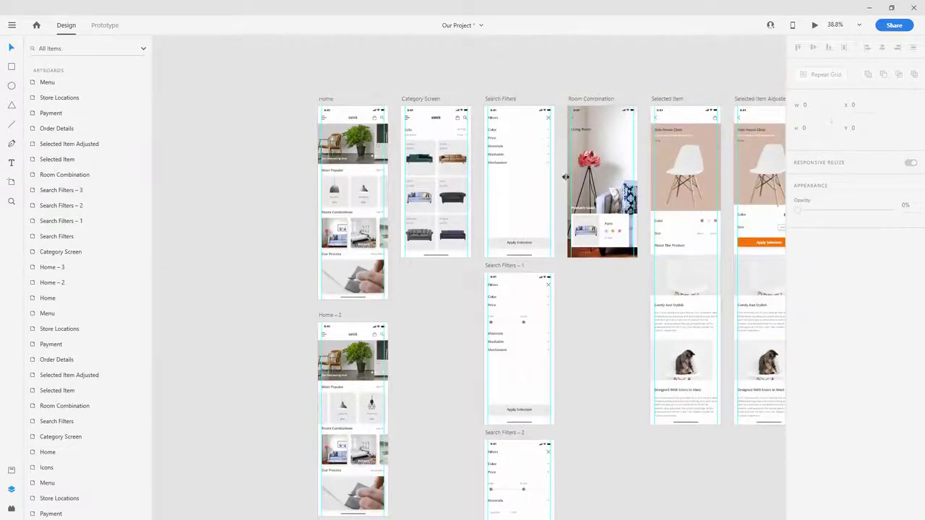
pyautogui.scroll(3, 543, 137)
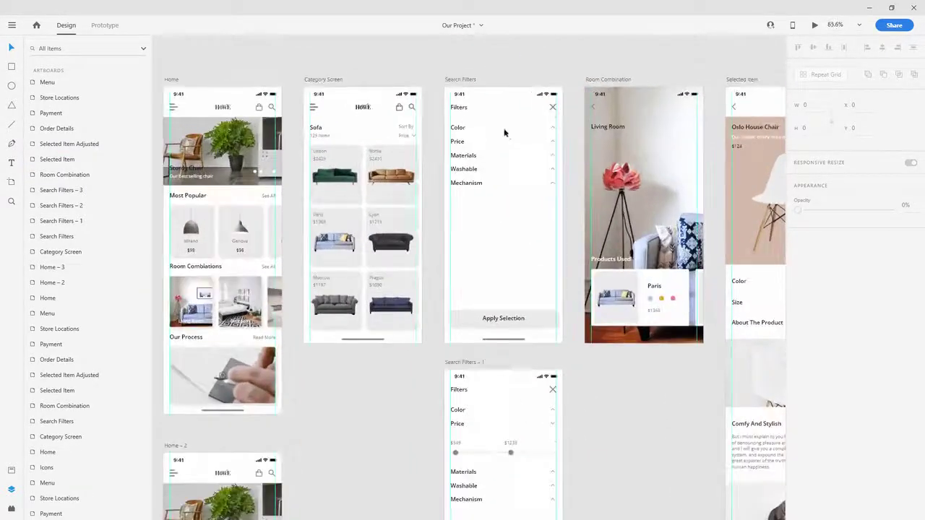
# Step: Inspect the sort by link on Category Screen, preview its transition to Search Filters, and close the preview
pyautogui.click(407, 131)
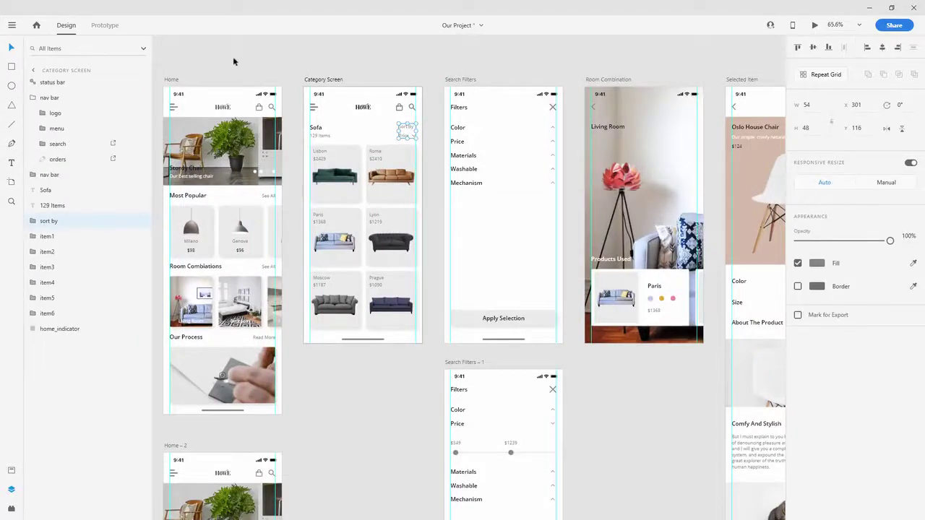
pyautogui.click(105, 24)
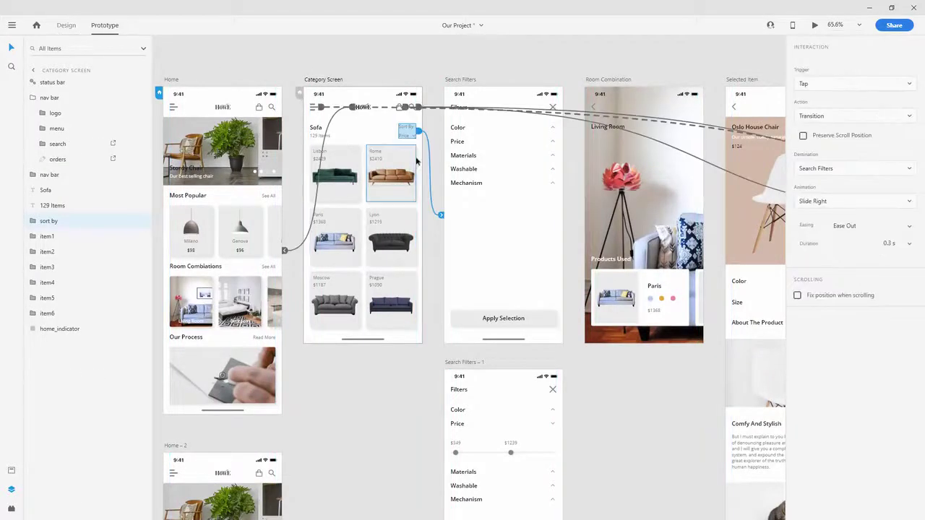
pyautogui.click(322, 81)
pyautogui.click(814, 26)
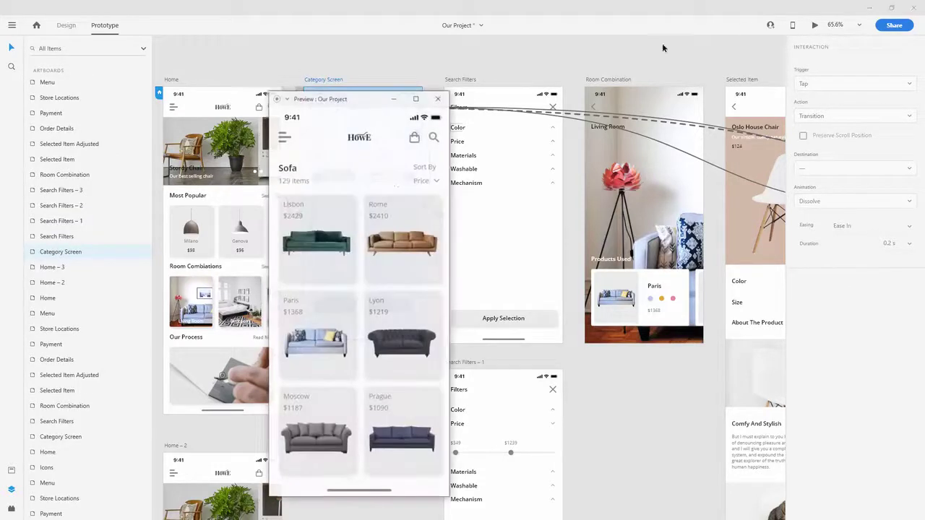
pyautogui.click(423, 172)
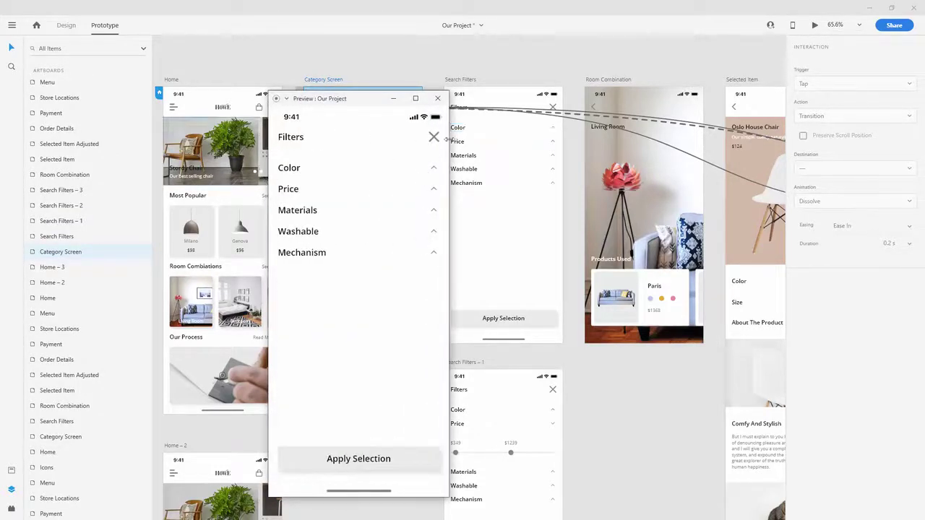
pyautogui.click(437, 98)
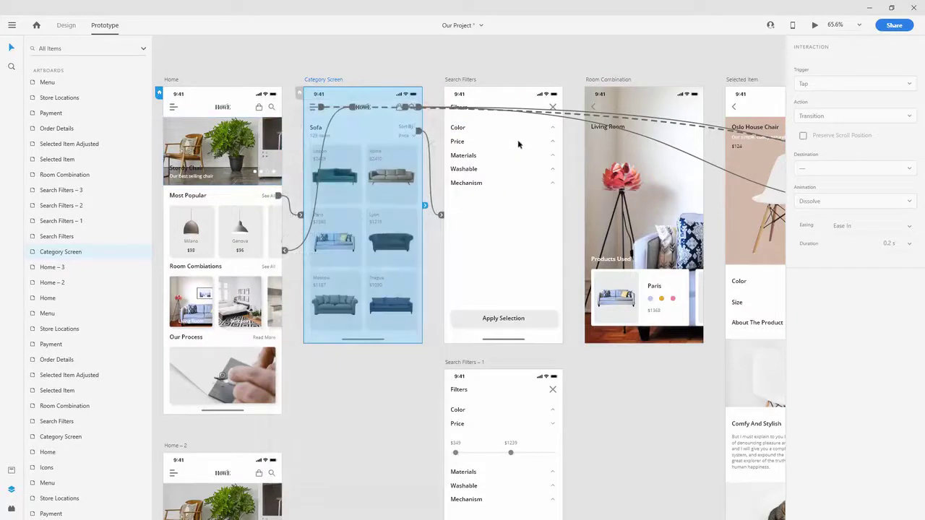
# Step: Link the Price arrow on Search Filters to Search Filters – 1 with a Tap trigger and Auto-Animate action
pyautogui.click(552, 142)
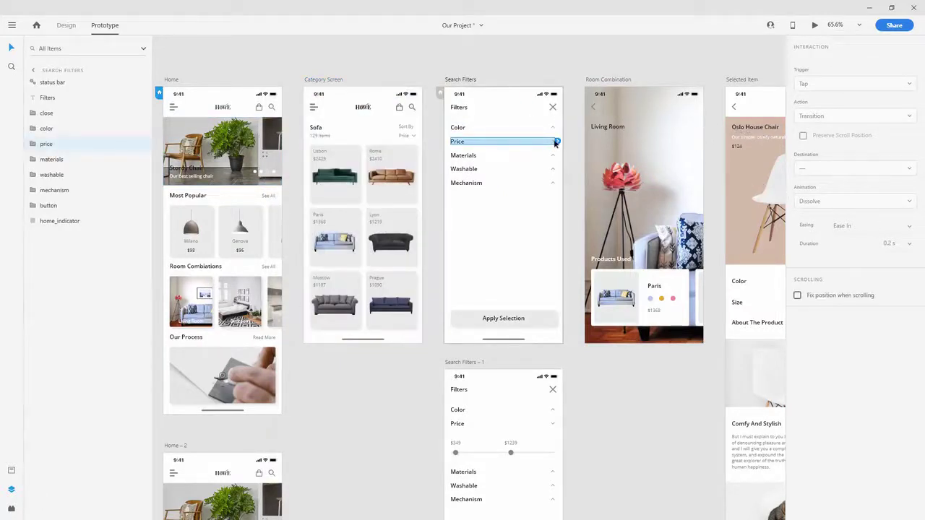
pyautogui.doubleClick(554, 143)
pyautogui.scroll(-3, 513, 182)
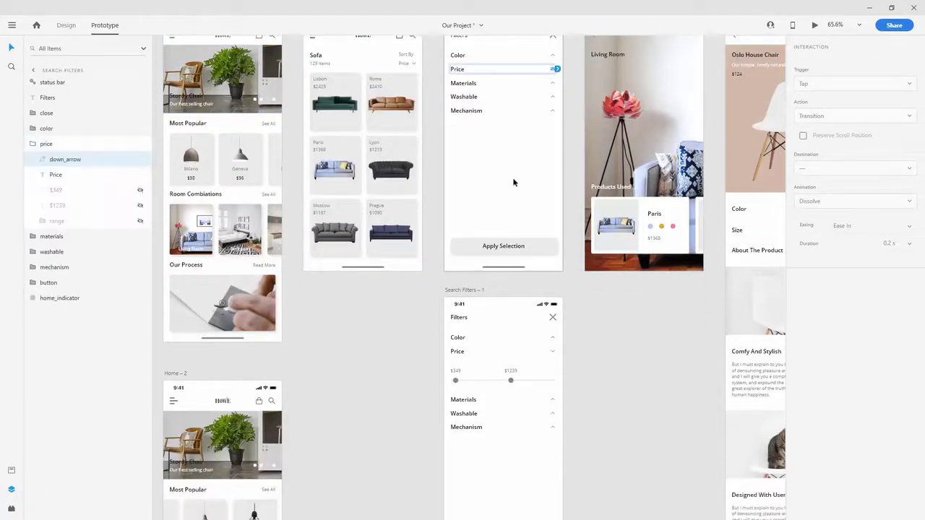
pyautogui.moveTo(556, 69); pyautogui.dragTo(524, 345)
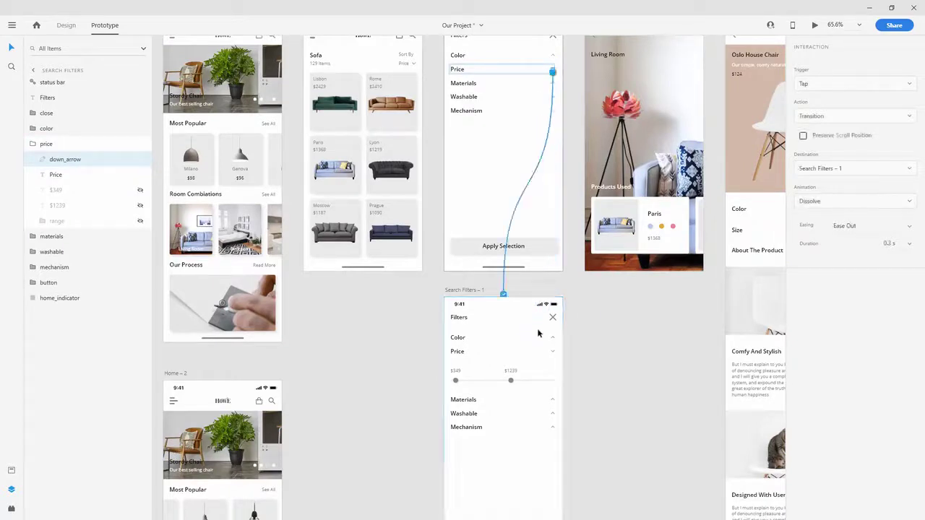
pyautogui.click(818, 117)
pyautogui.click(818, 151)
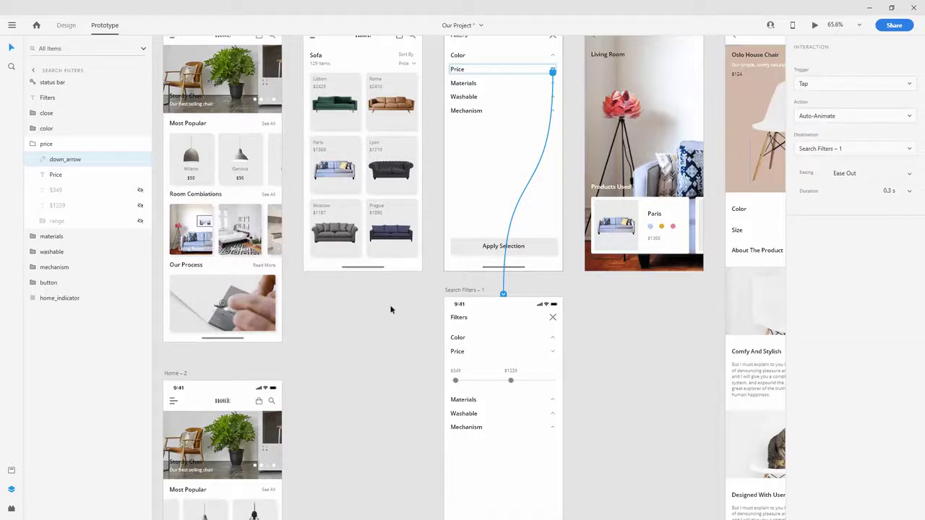
# Step: Link the Materials arrow on Search Filters – 1 to Search Filters – 2 with a Tap trigger and Auto-Animate action
pyautogui.scroll(-5, 391, 310)
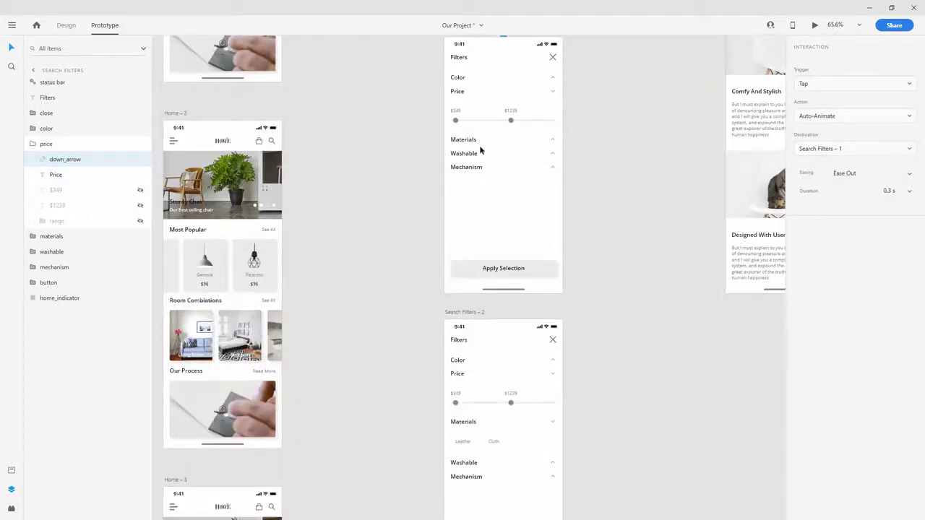
pyautogui.click(552, 142)
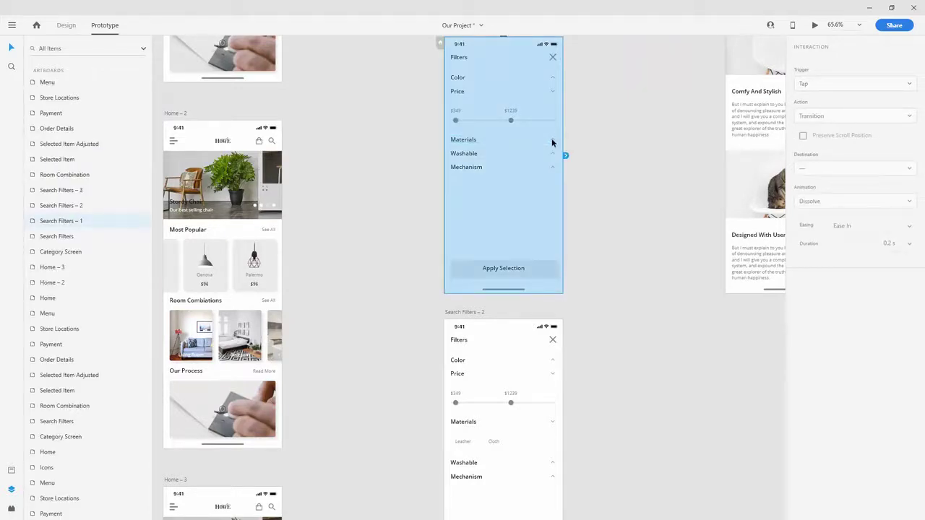
pyautogui.scroll(10, 553, 142)
pyautogui.click(560, 128)
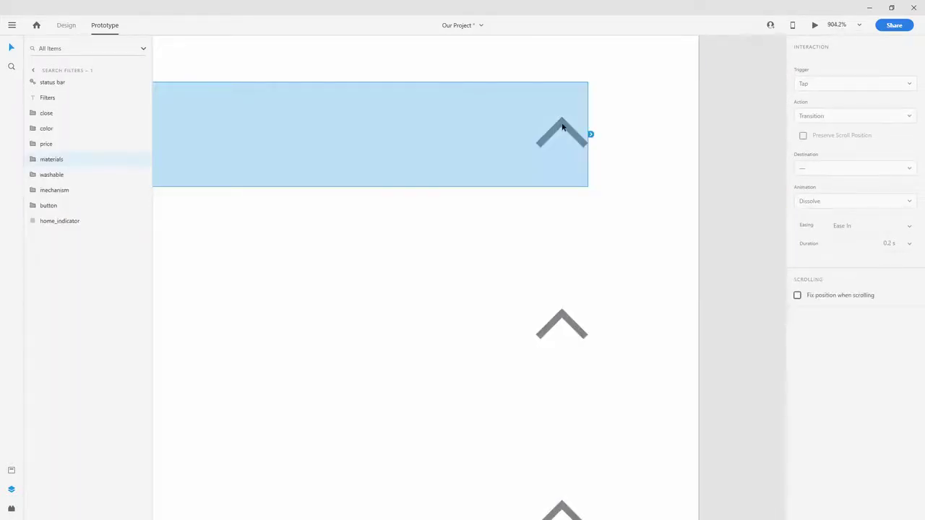
pyautogui.doubleClick(562, 127)
pyautogui.scroll(-10, 556, 140)
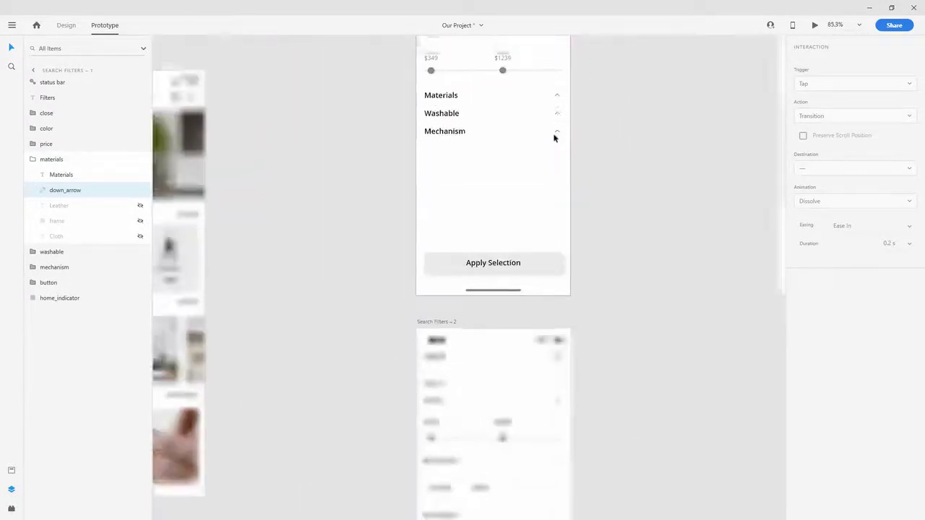
pyautogui.moveTo(562, 98); pyautogui.dragTo(504, 359)
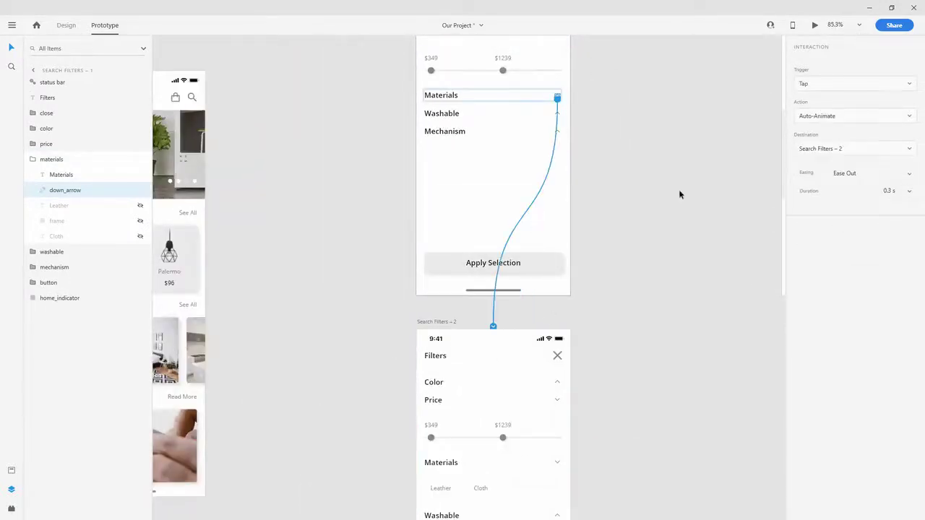
# Step: Link the Leather text on Search Filters – 2 to Search Filters – 3 with a Tap trigger and Auto-Animate action
pyautogui.scroll(-5, 612, 282)
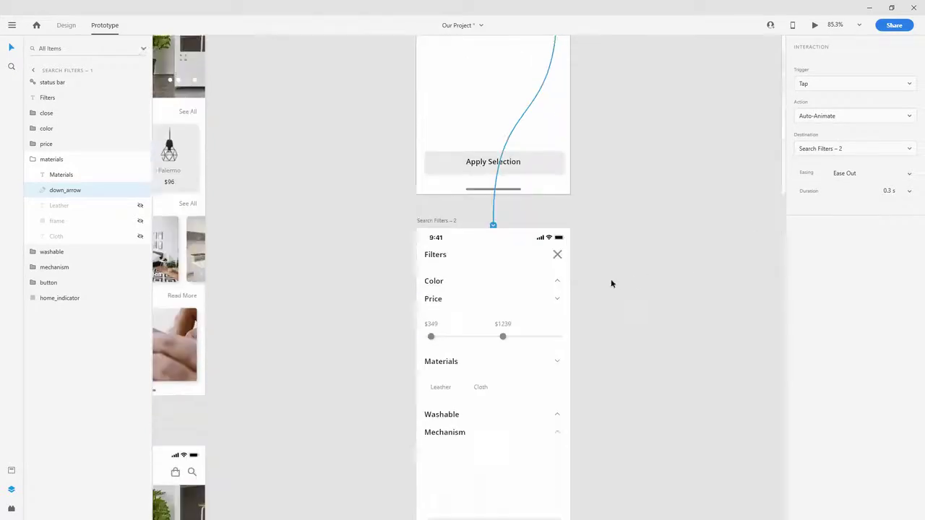
pyautogui.scroll(-1, 507, 232)
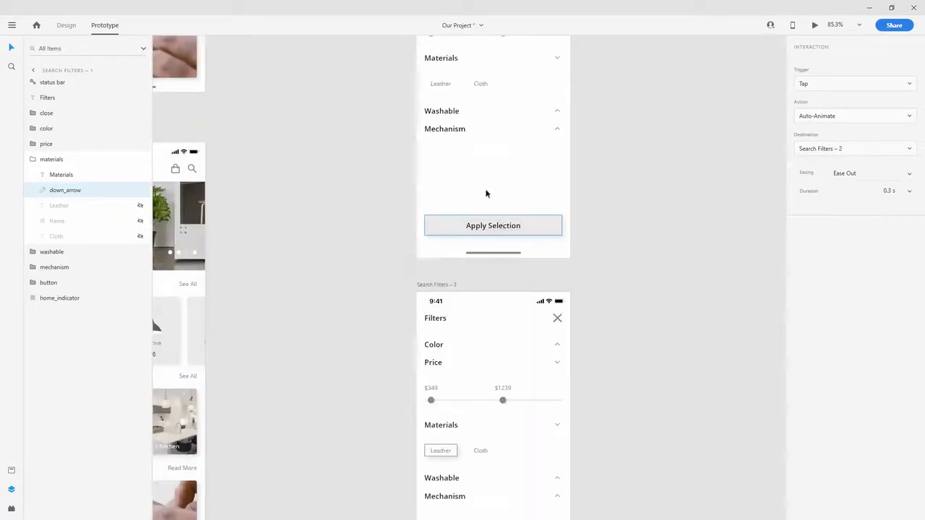
pyautogui.click(444, 83)
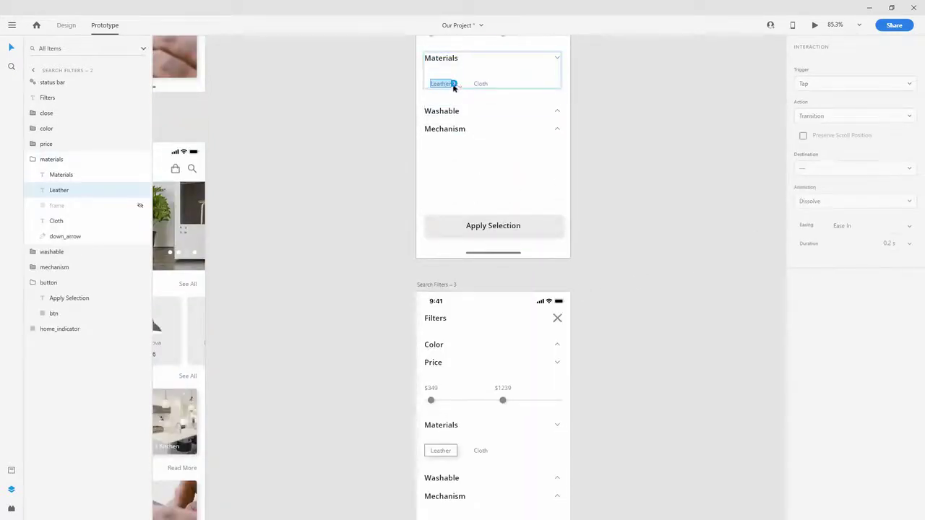
pyautogui.moveTo(454, 83); pyautogui.dragTo(476, 430)
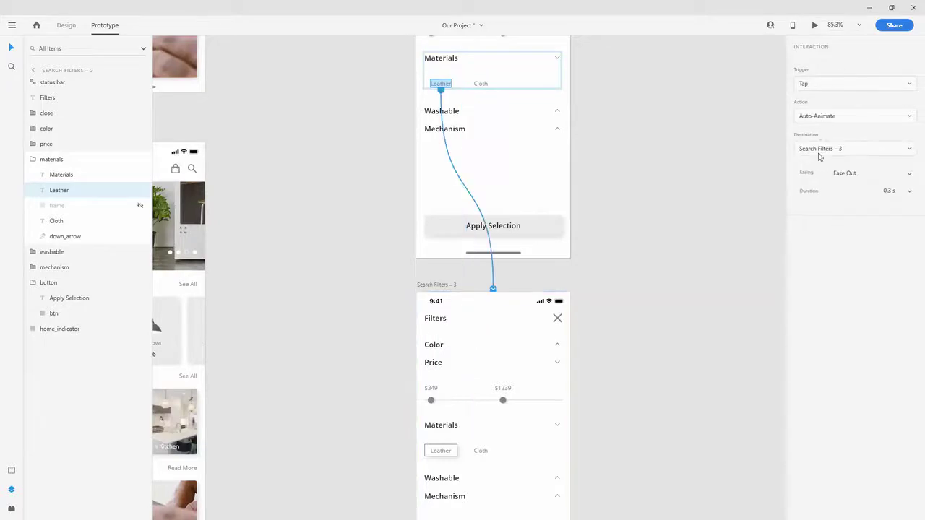
# Step: Link the Apply Selection button on Search Filters – 3 back to Category Screen with a Tap-triggered Dissolve transition
pyautogui.scroll(-3, 604, 249)
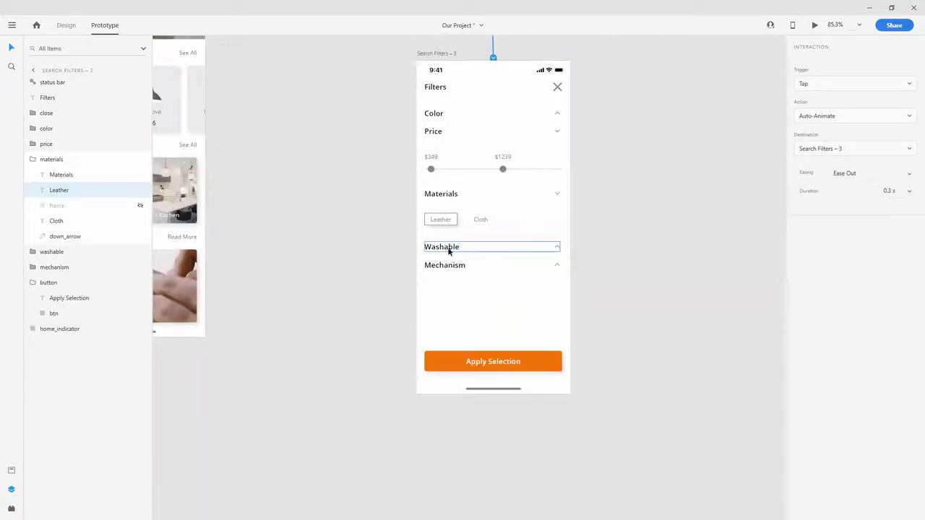
pyautogui.click(521, 360)
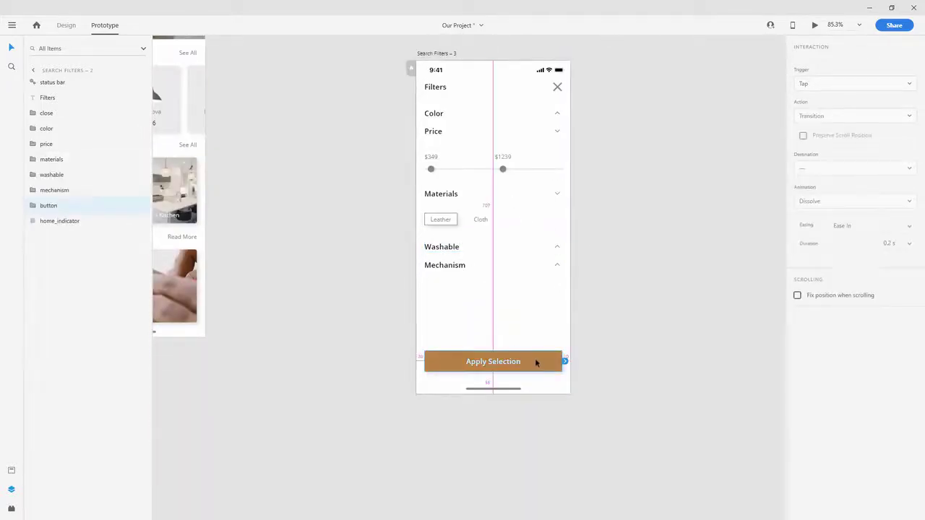
pyautogui.scroll(-5, 535, 361)
pyautogui.scroll(2, 553, 378)
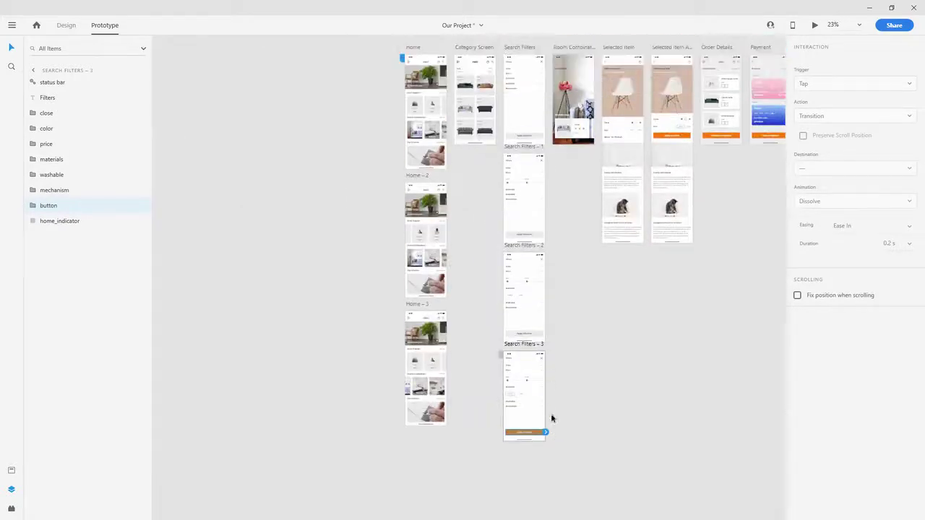
pyautogui.moveTo(547, 434); pyautogui.dragTo(477, 102)
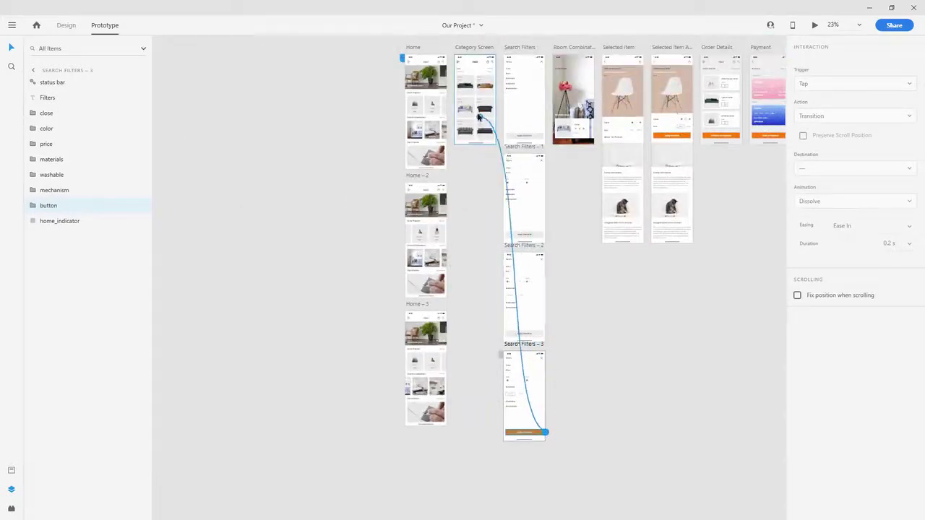
pyautogui.click(840, 117)
pyautogui.click(830, 135)
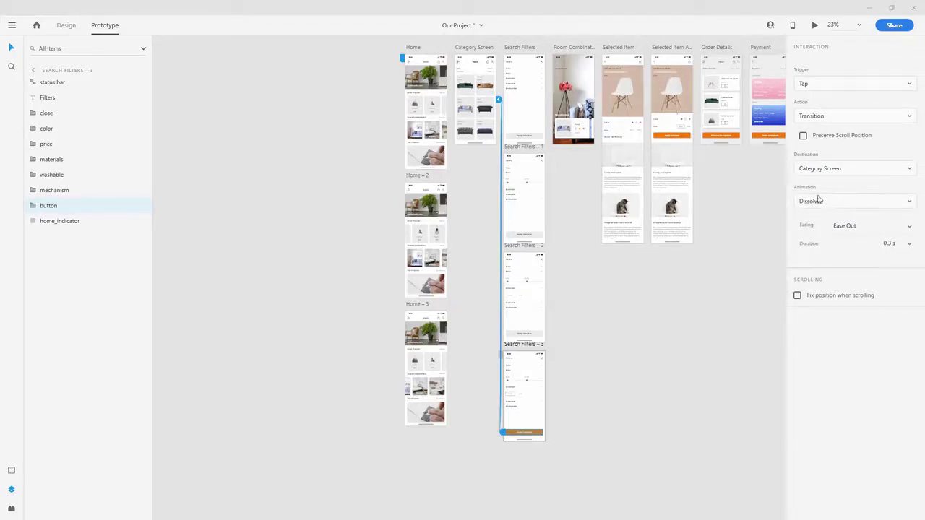
# Step: Preview the prototype starting from Category Screen and open its filters through the Sort By Price control
pyautogui.click(462, 51)
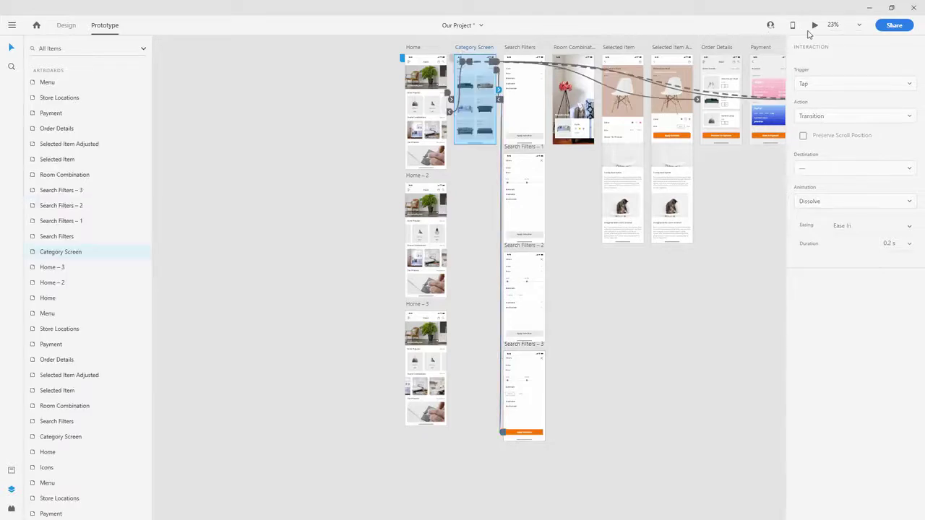
pyautogui.click(814, 27)
pyautogui.moveTo(355, 98); pyautogui.dragTo(356, 69)
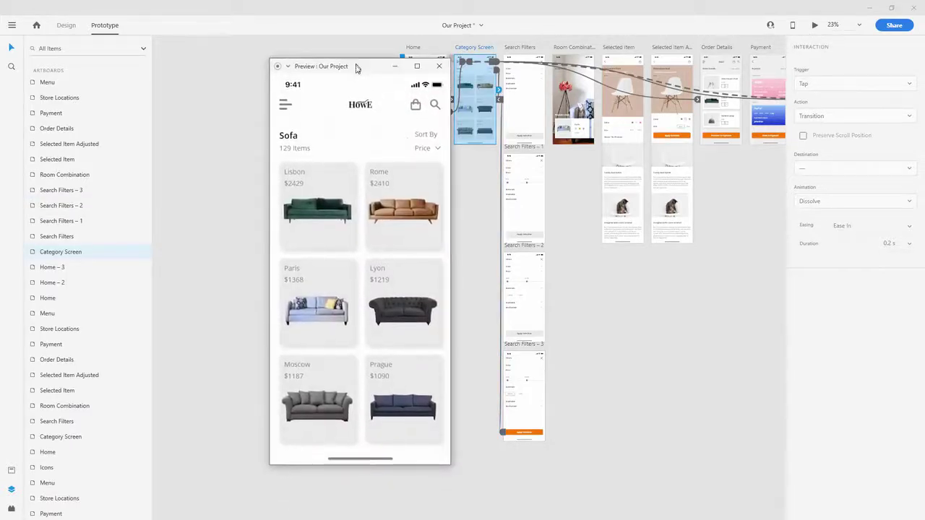
pyautogui.click(432, 144)
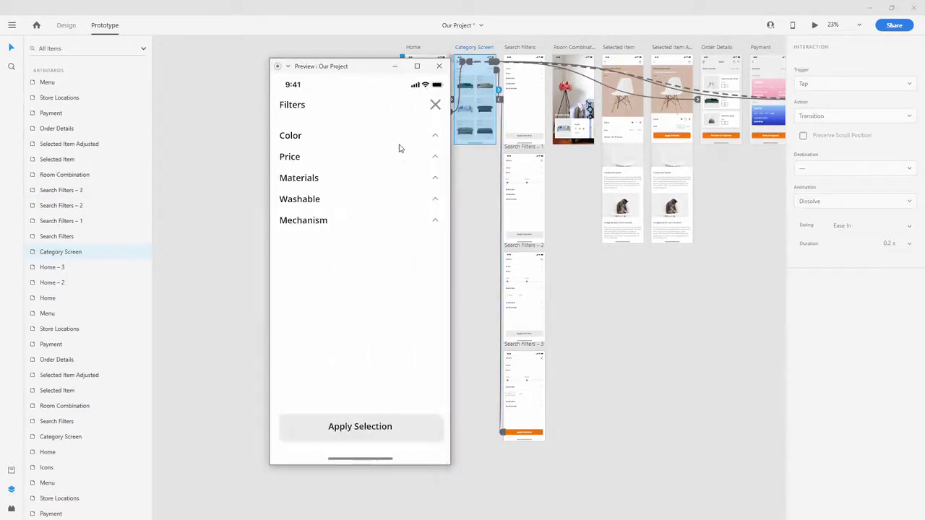
# Step: Test the filter flow in the preview by expanding Price and Materials, choosing Leather and applying the selection, and close the preview
pyautogui.click(434, 156)
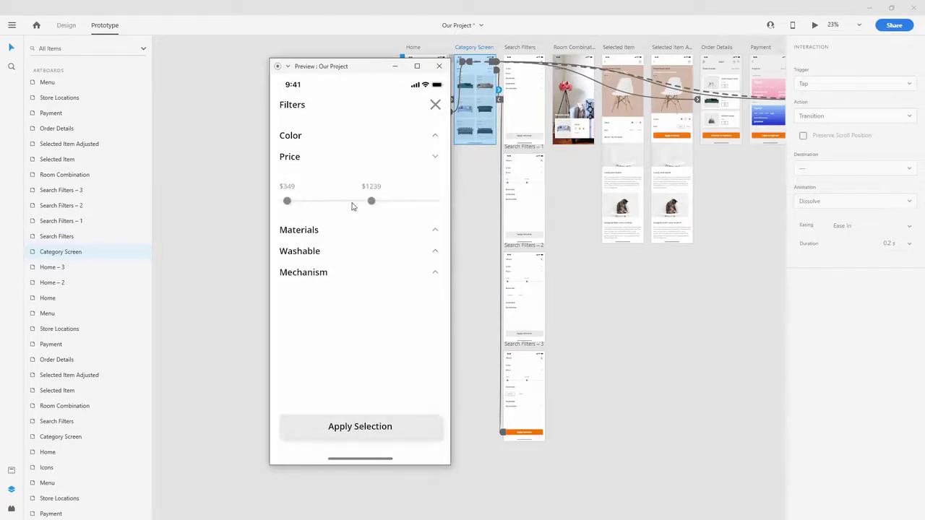
pyautogui.click(435, 232)
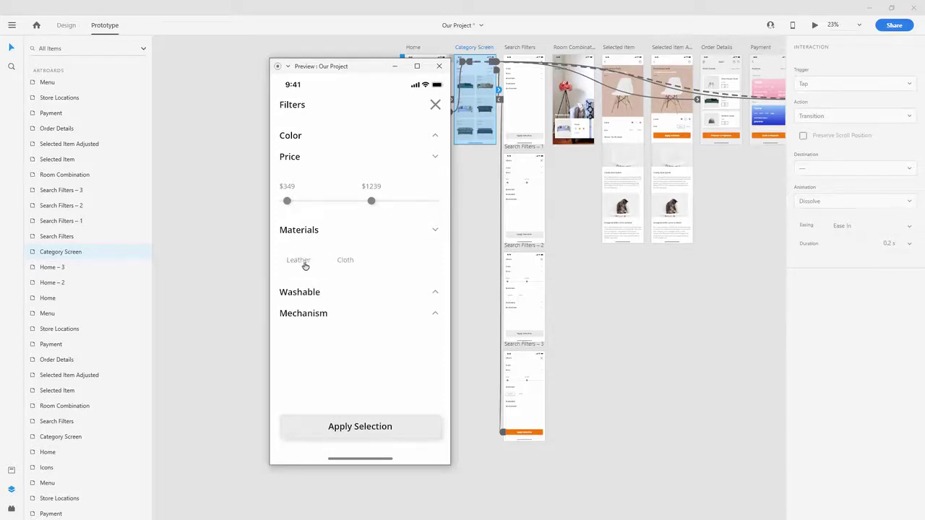
pyautogui.click(304, 262)
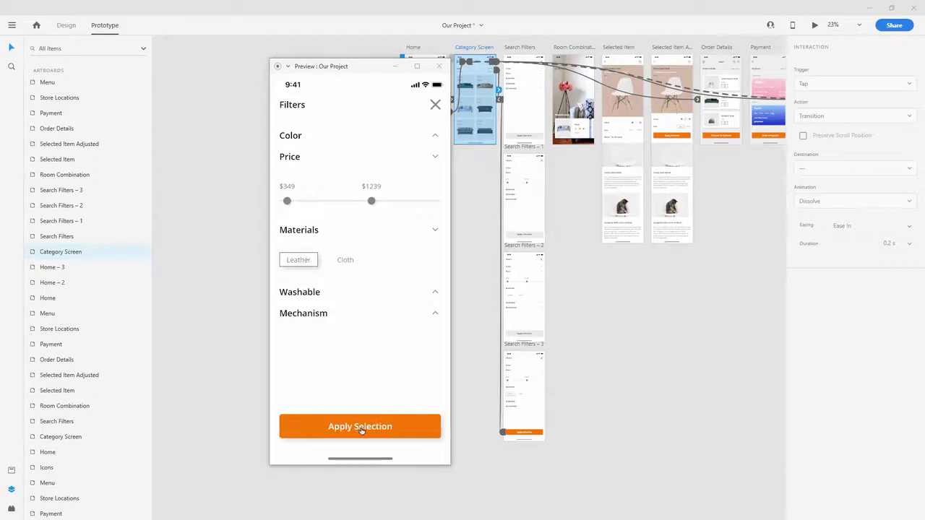
pyautogui.click(362, 430)
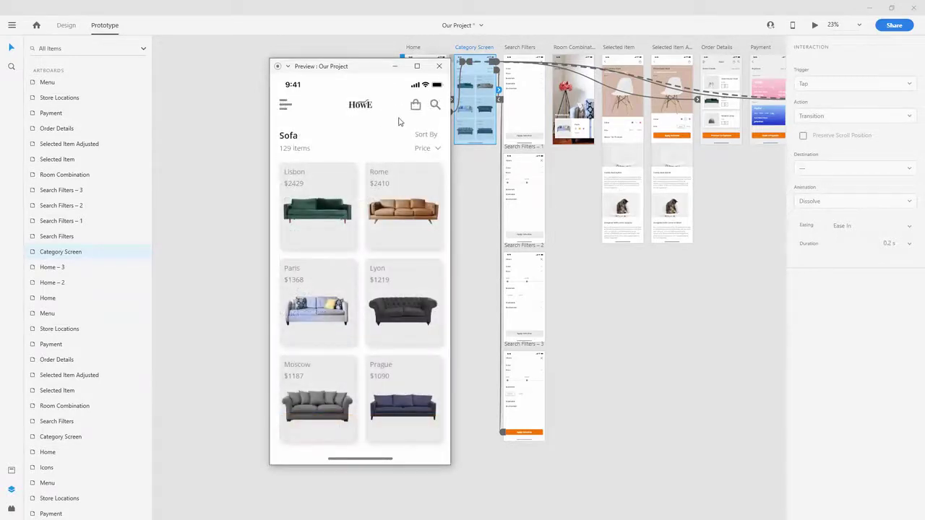
pyautogui.click(438, 66)
pyautogui.click(613, 295)
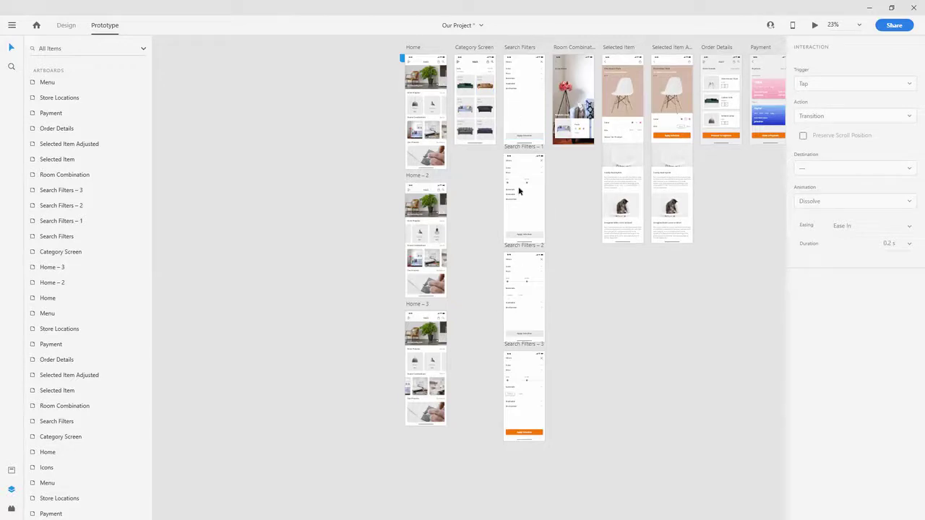
# Step: Review the Search Filters artboards down to Search Filters – 3 and the neighbouring Room Combination and Selected Item screens
pyautogui.scroll(4, 539, 65)
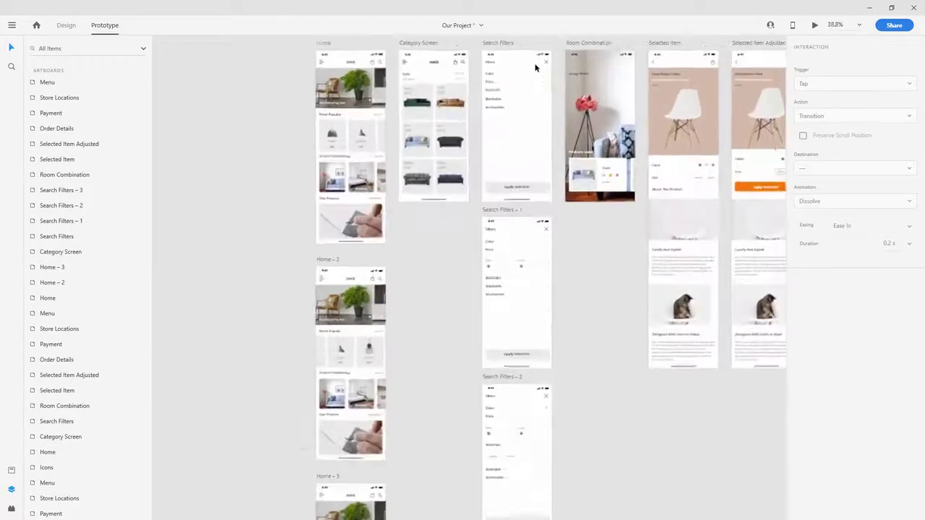
pyautogui.scroll(1, 534, 105)
pyautogui.scroll(-5, 524, 154)
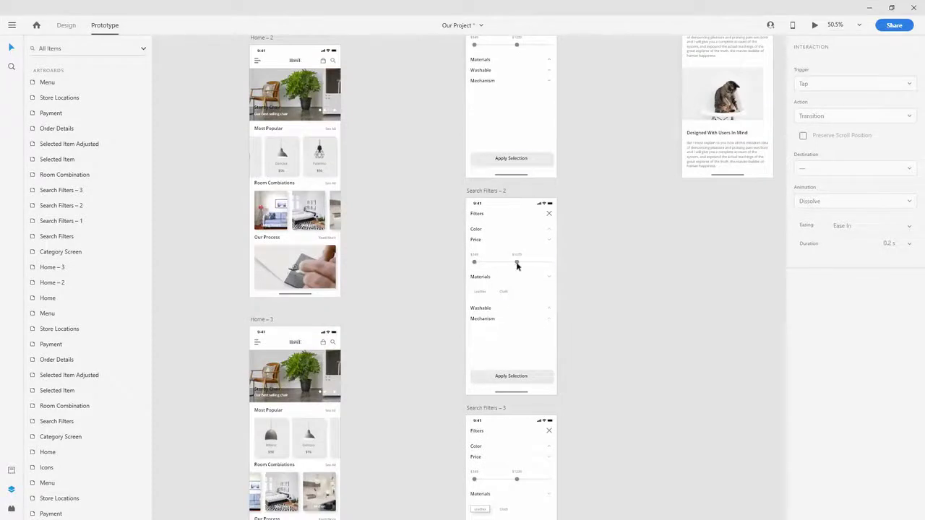
pyautogui.scroll(-2, 518, 292)
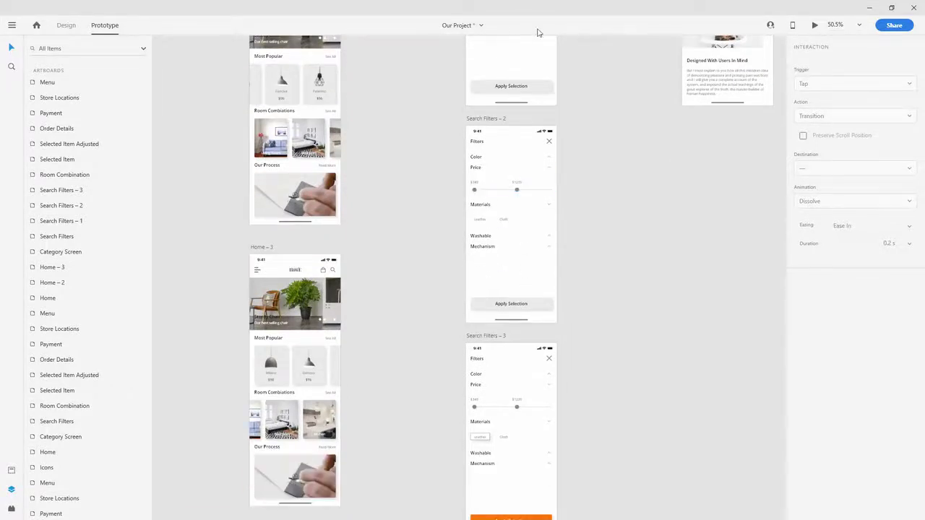
pyautogui.scroll(4, 535, 190)
pyautogui.scroll(6, 534, 113)
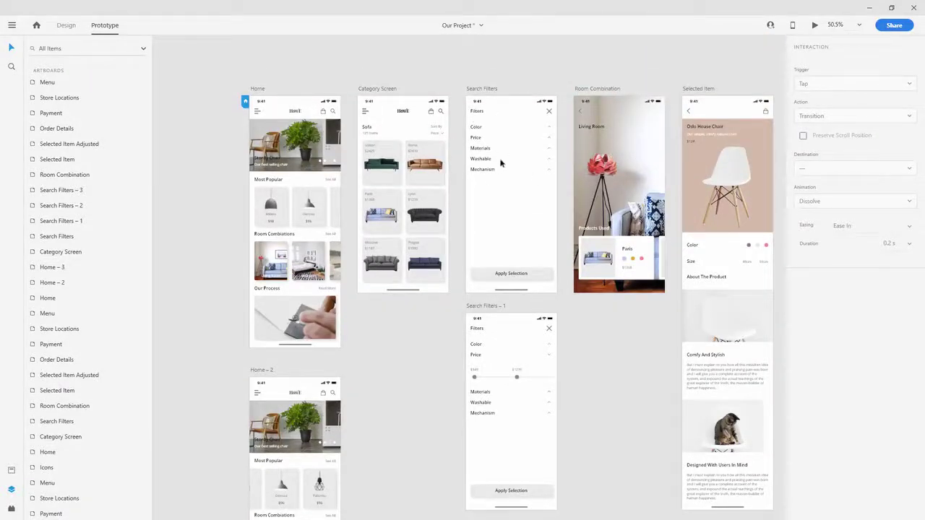
pyautogui.scroll(-12, 500, 163)
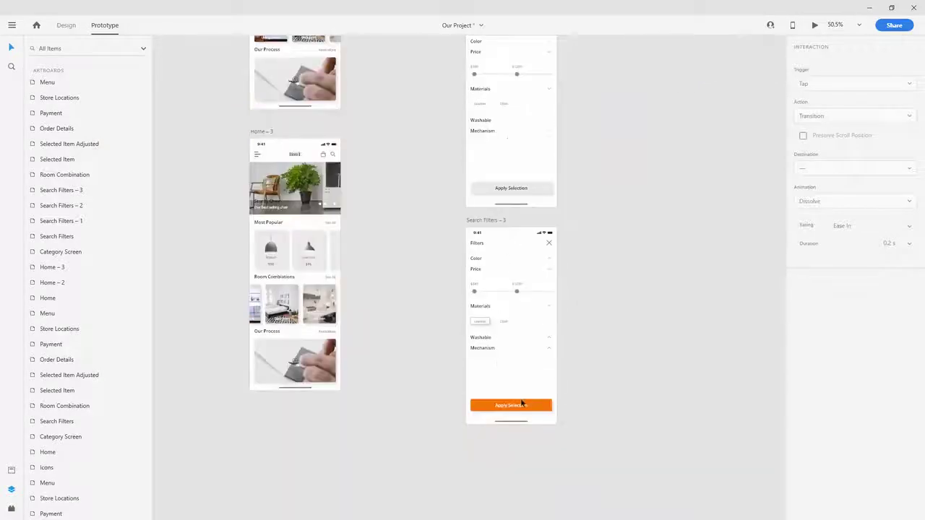
pyautogui.scroll(-5, 503, 398)
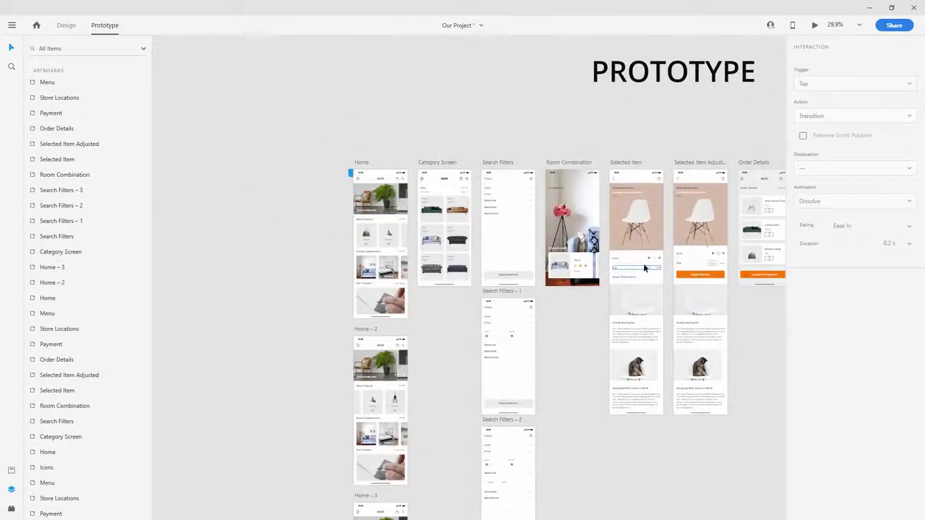
pyautogui.scroll(2, 602, 257)
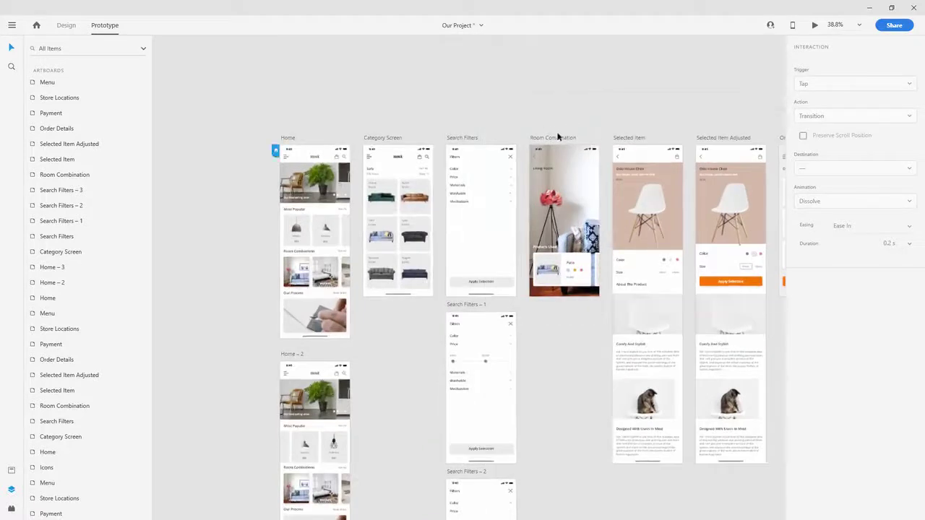